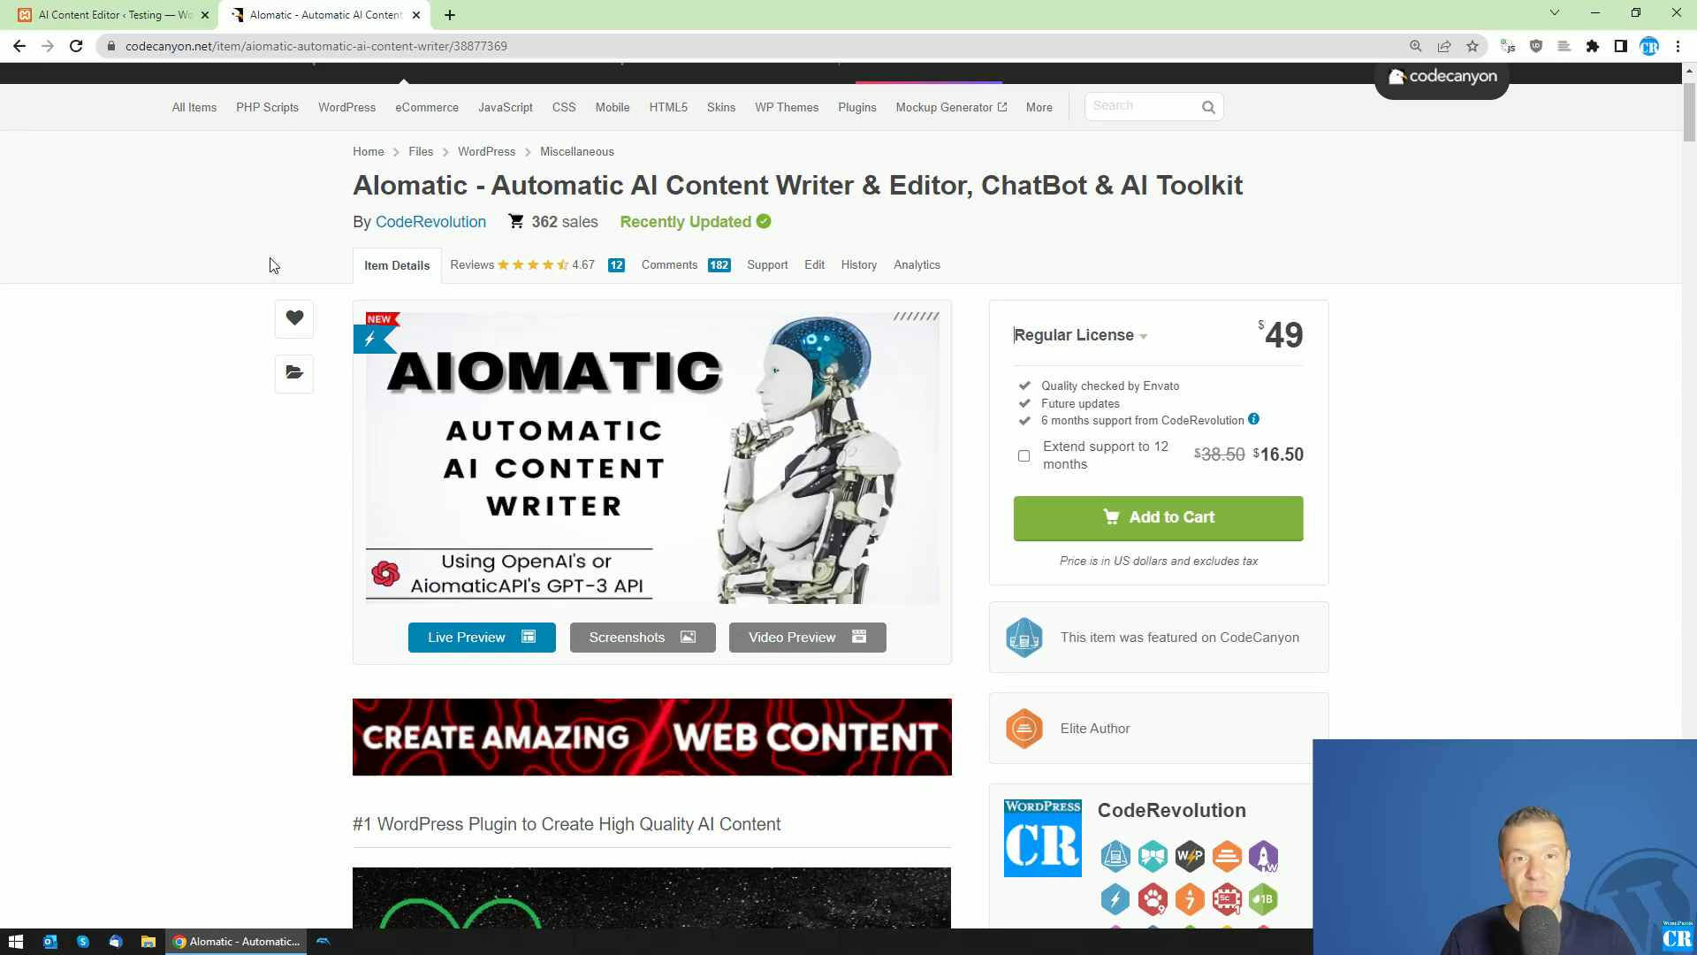
Step: Close the developer tools and cycle through the AI Content Editor tabs, ending on Automatic Content Editing Settings
click(127, 14)
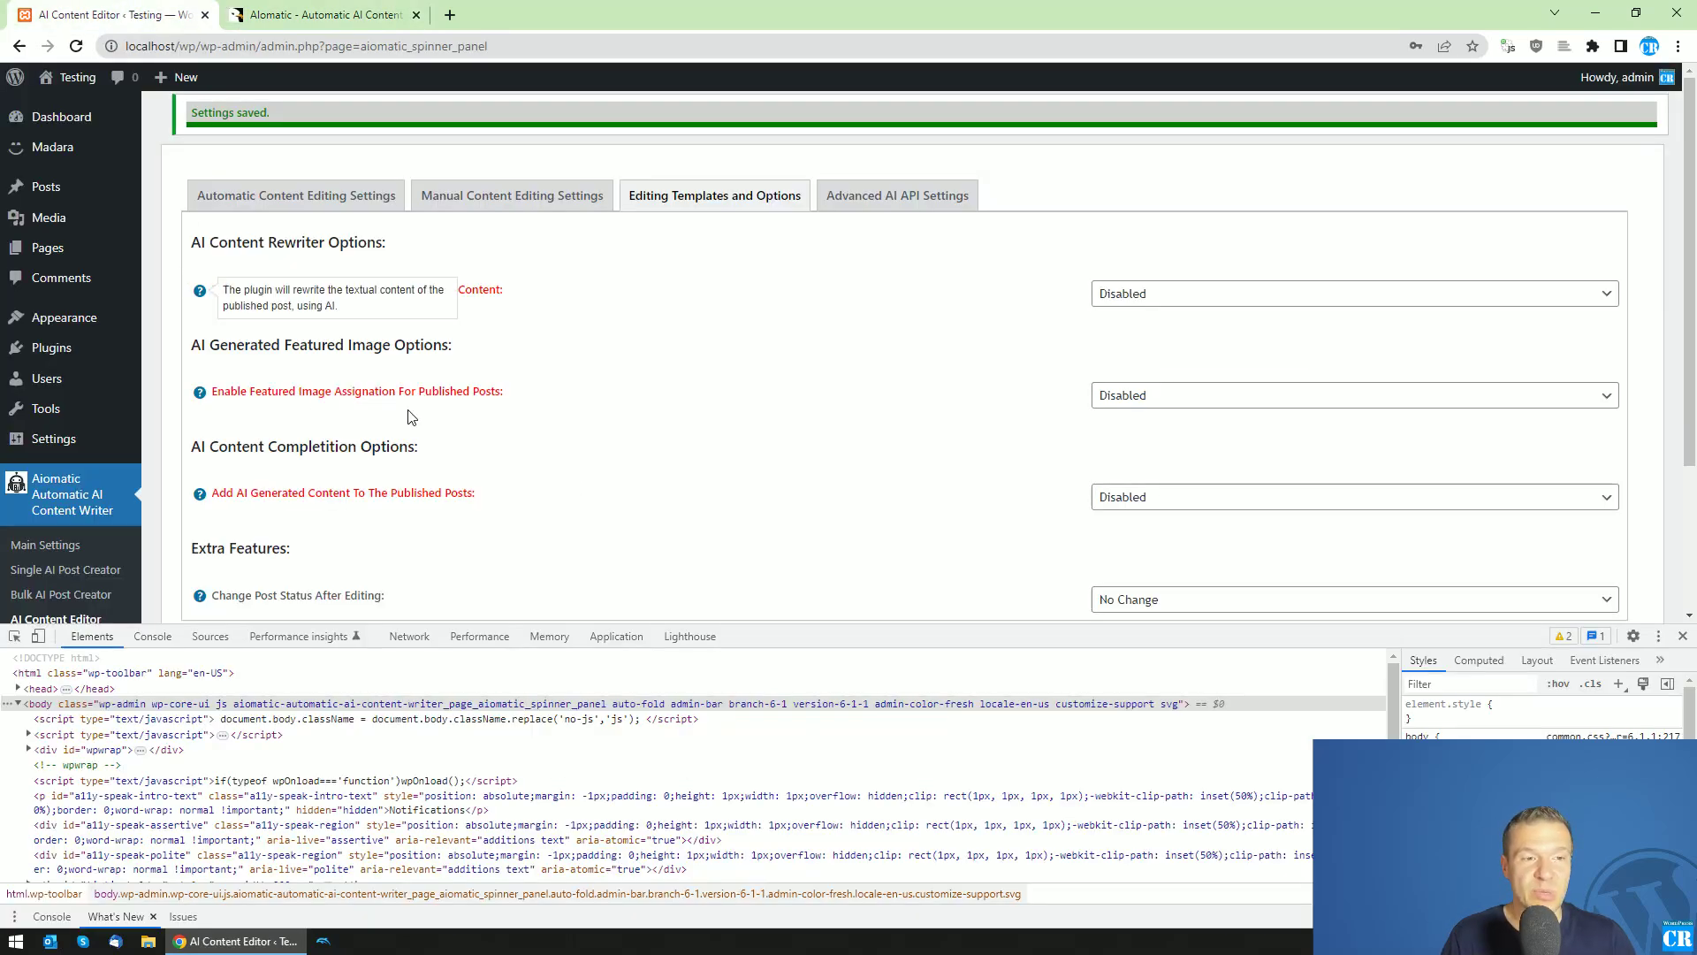
click(1683, 636)
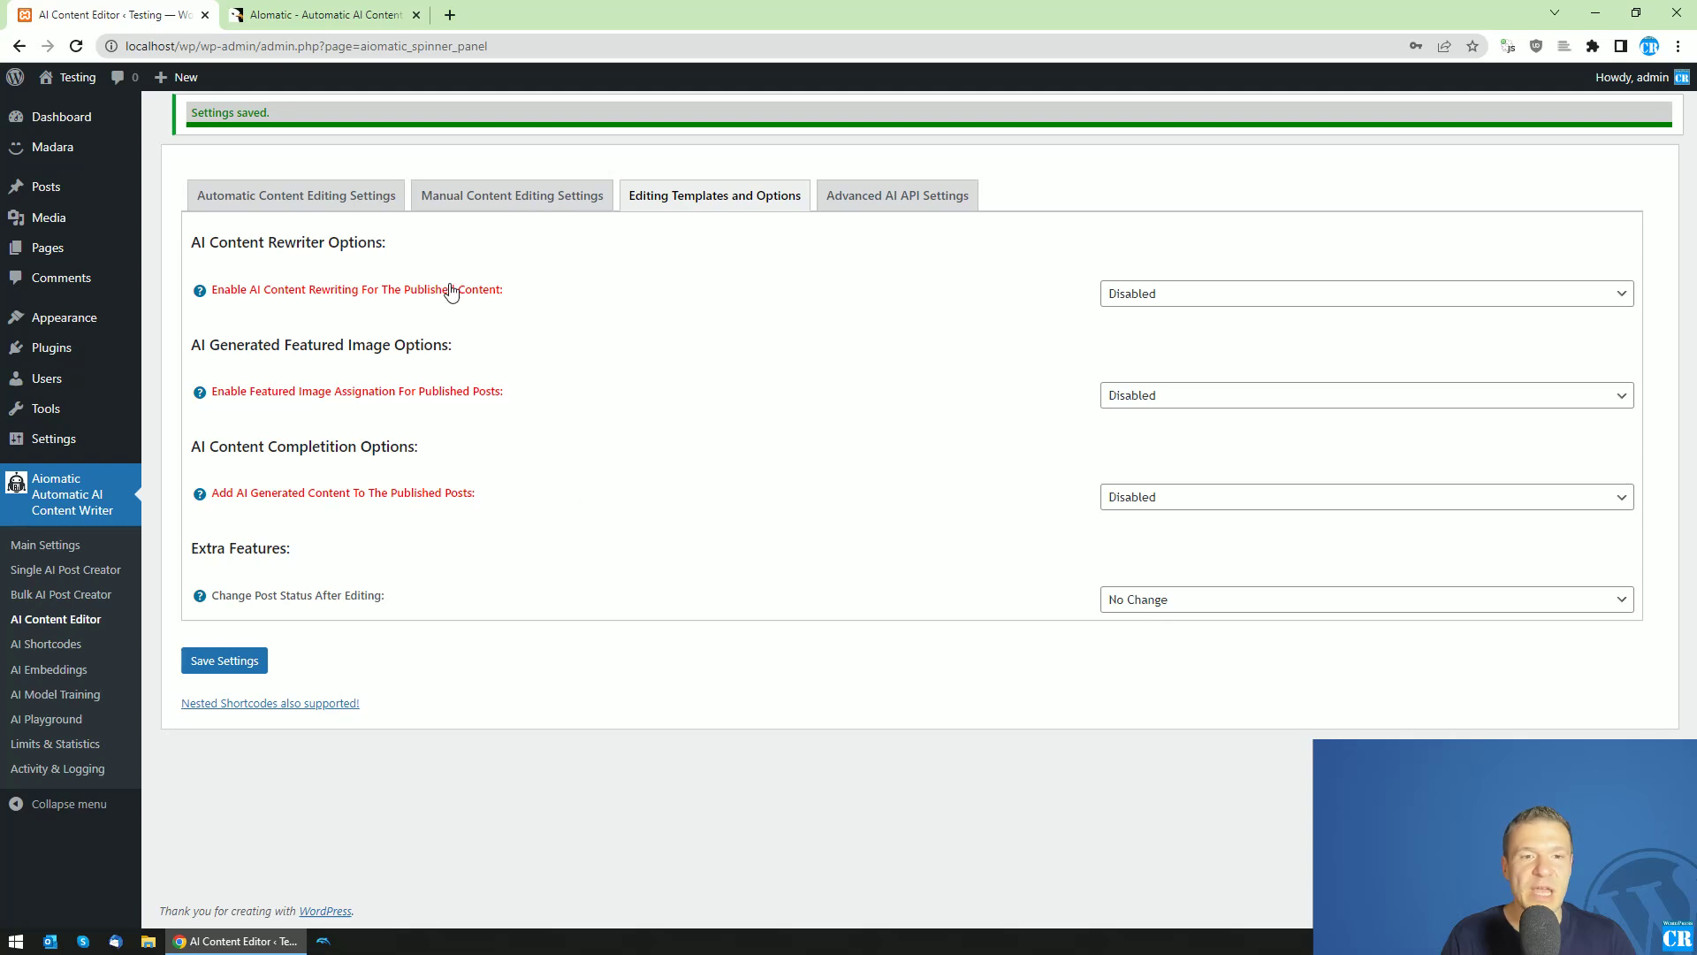
click(471, 199)
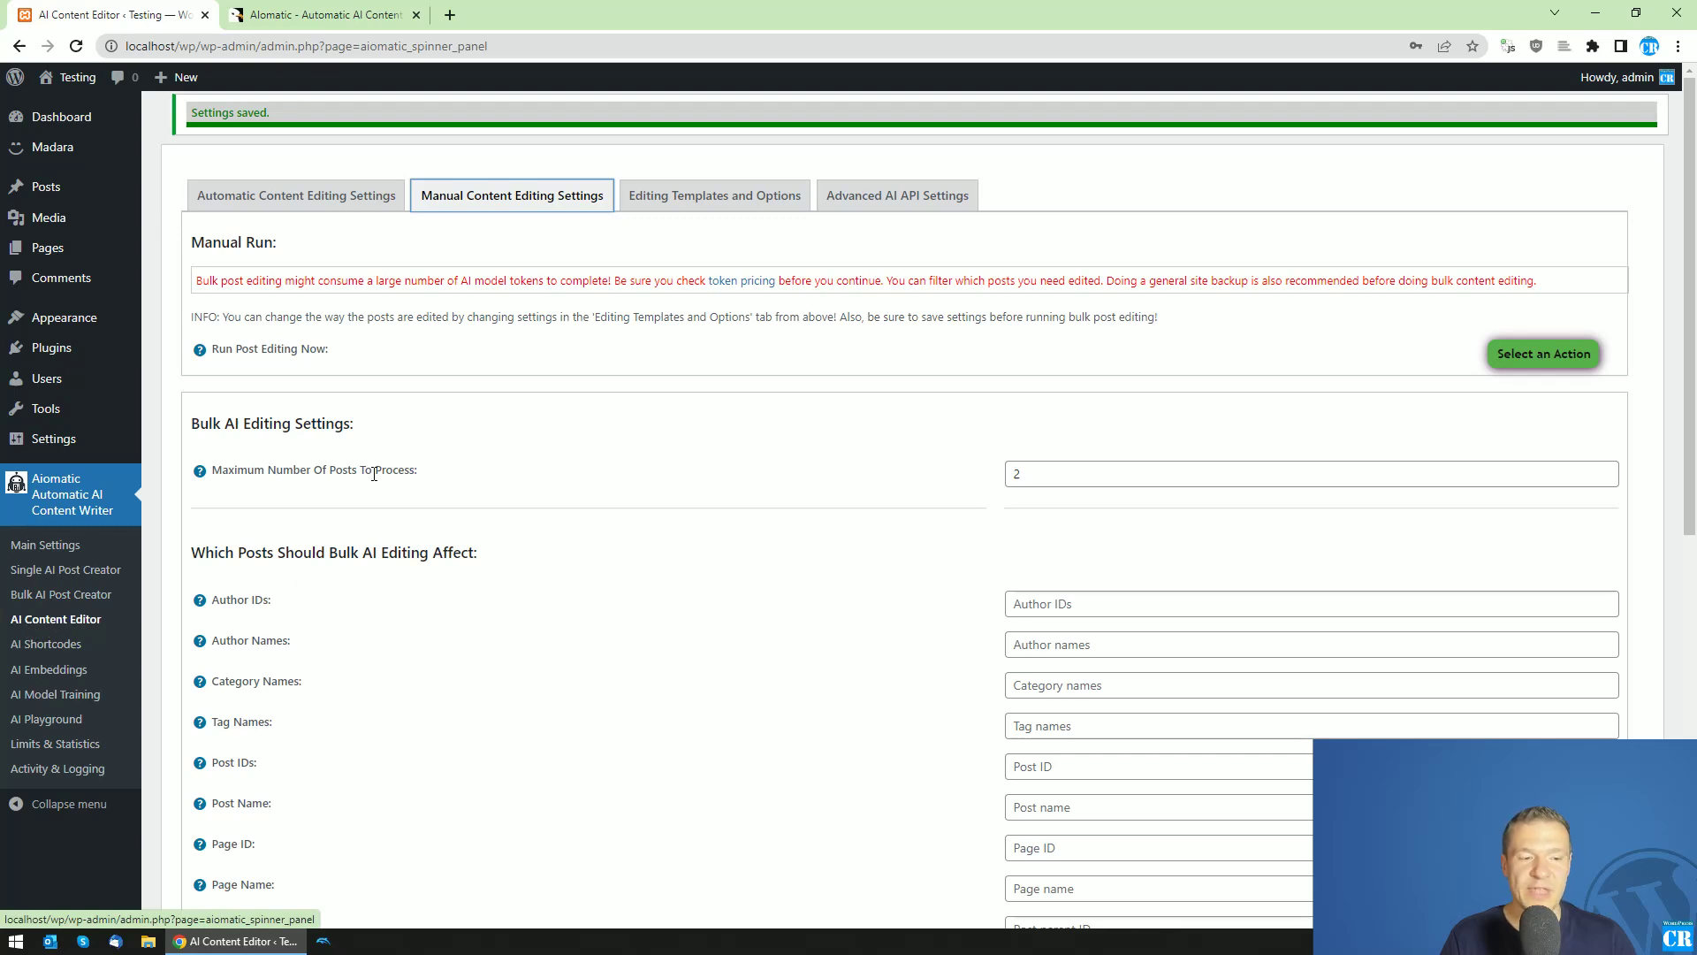
click(297, 196)
click(517, 198)
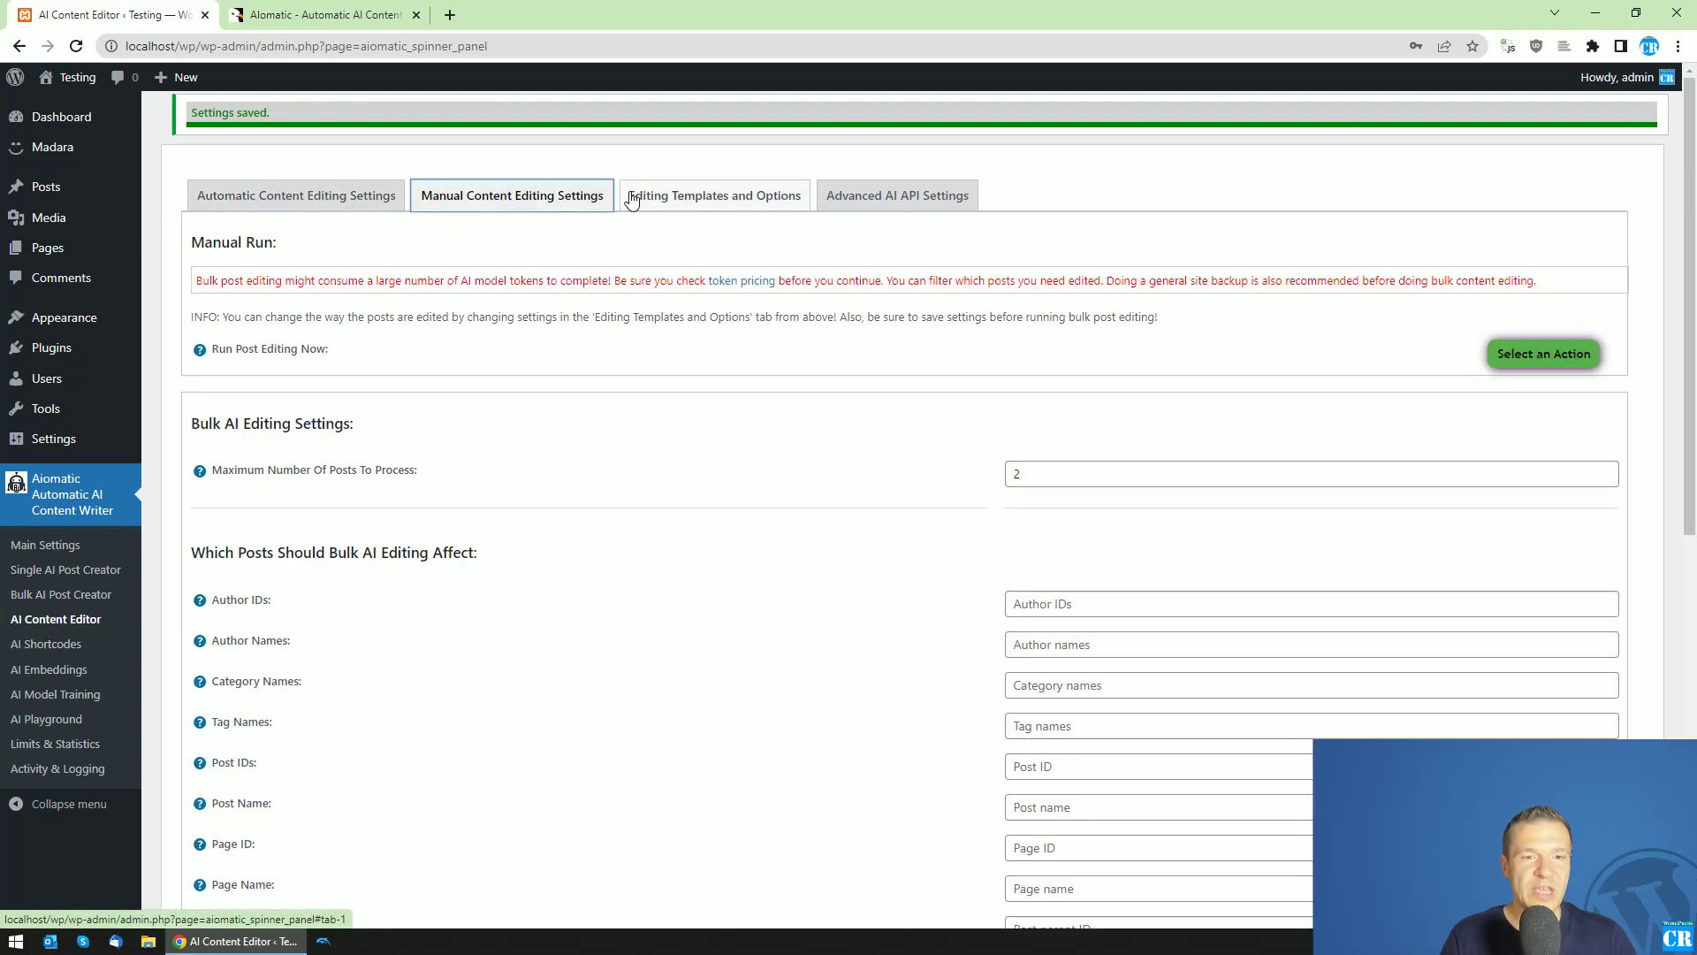
click(725, 198)
click(857, 210)
click(339, 205)
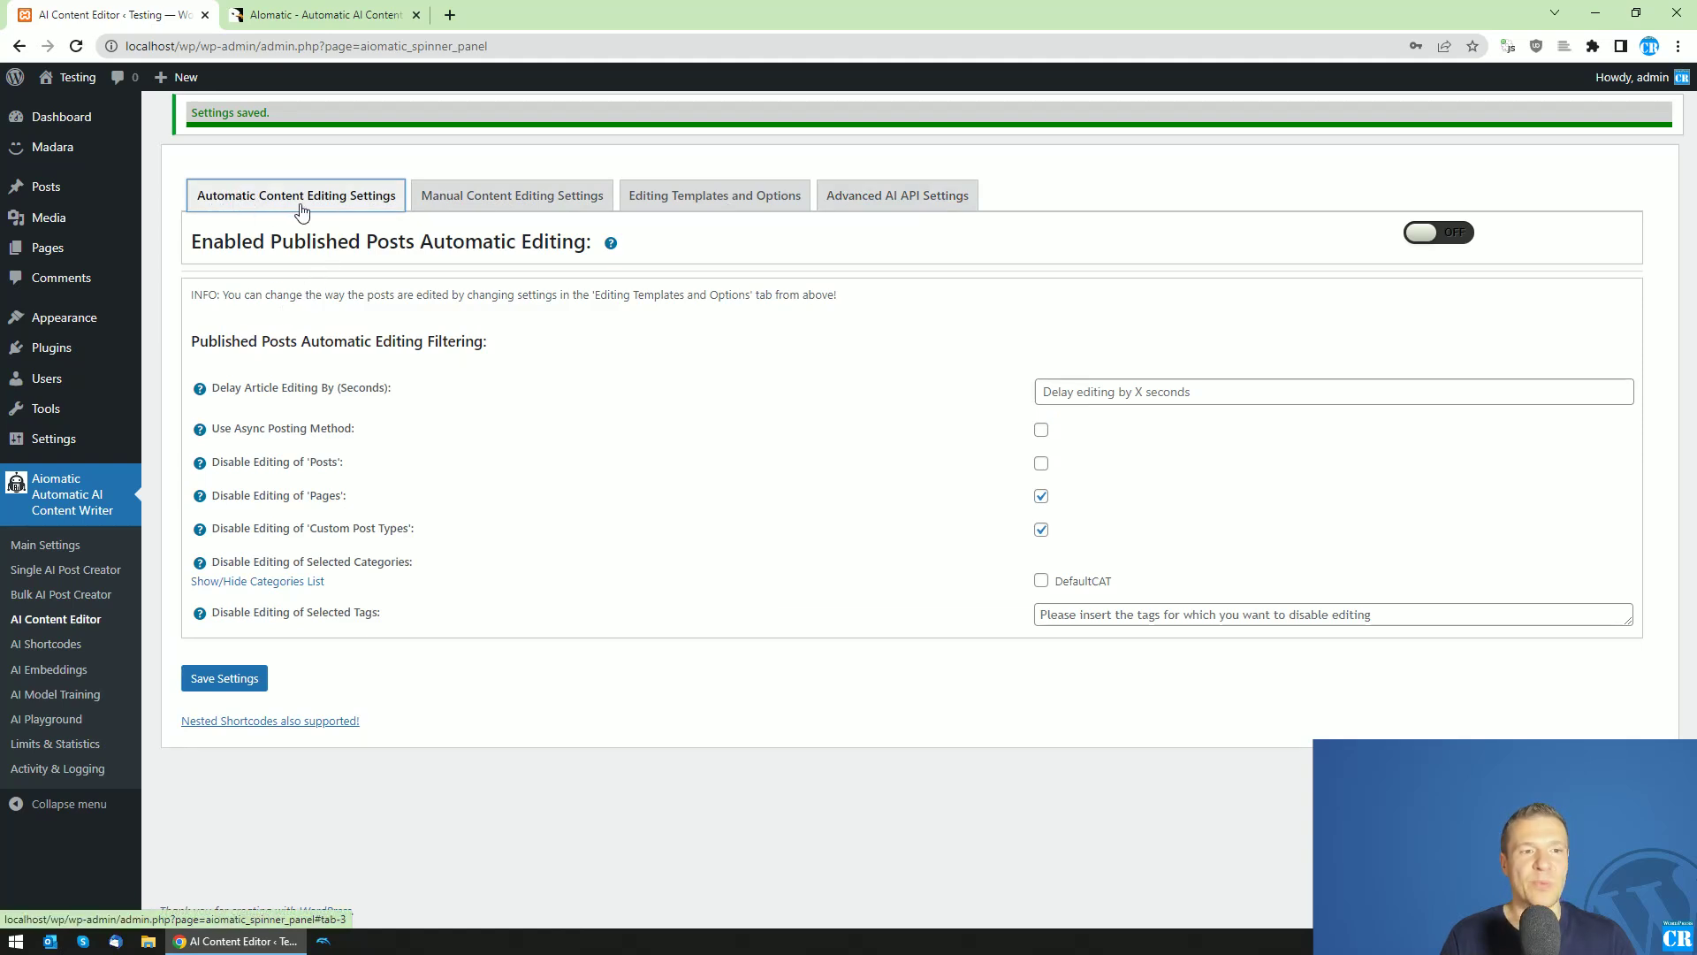
click(1446, 235)
click(1446, 235)
click(1446, 235)
click(1449, 244)
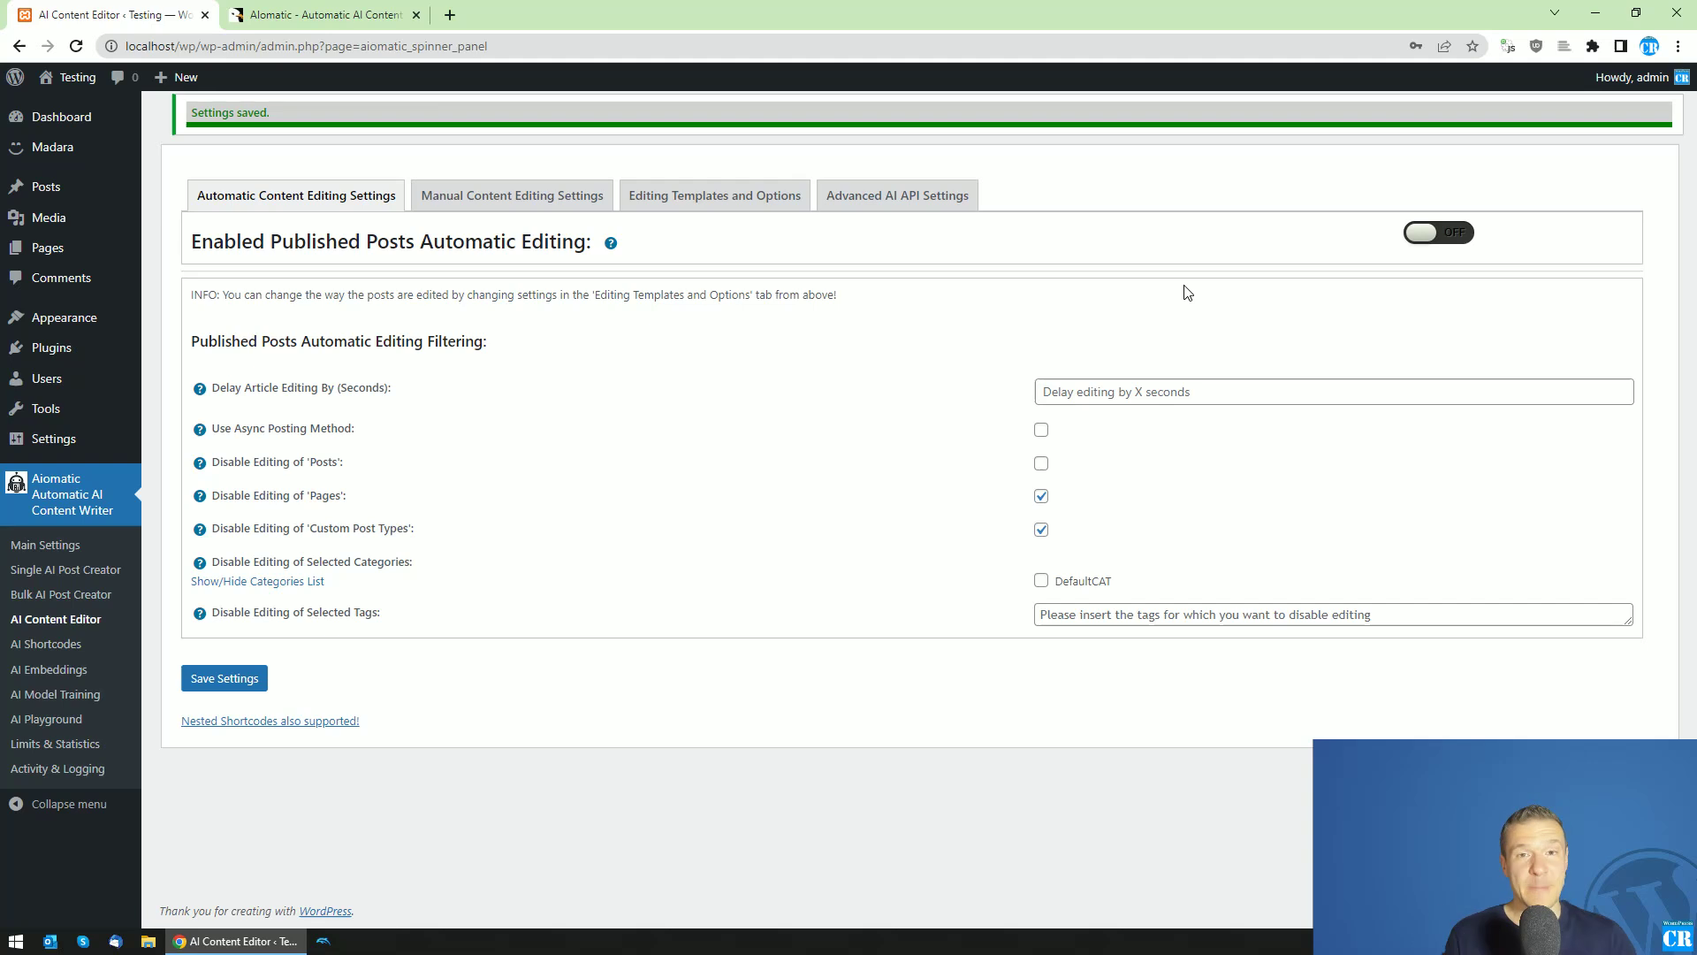
click(682, 203)
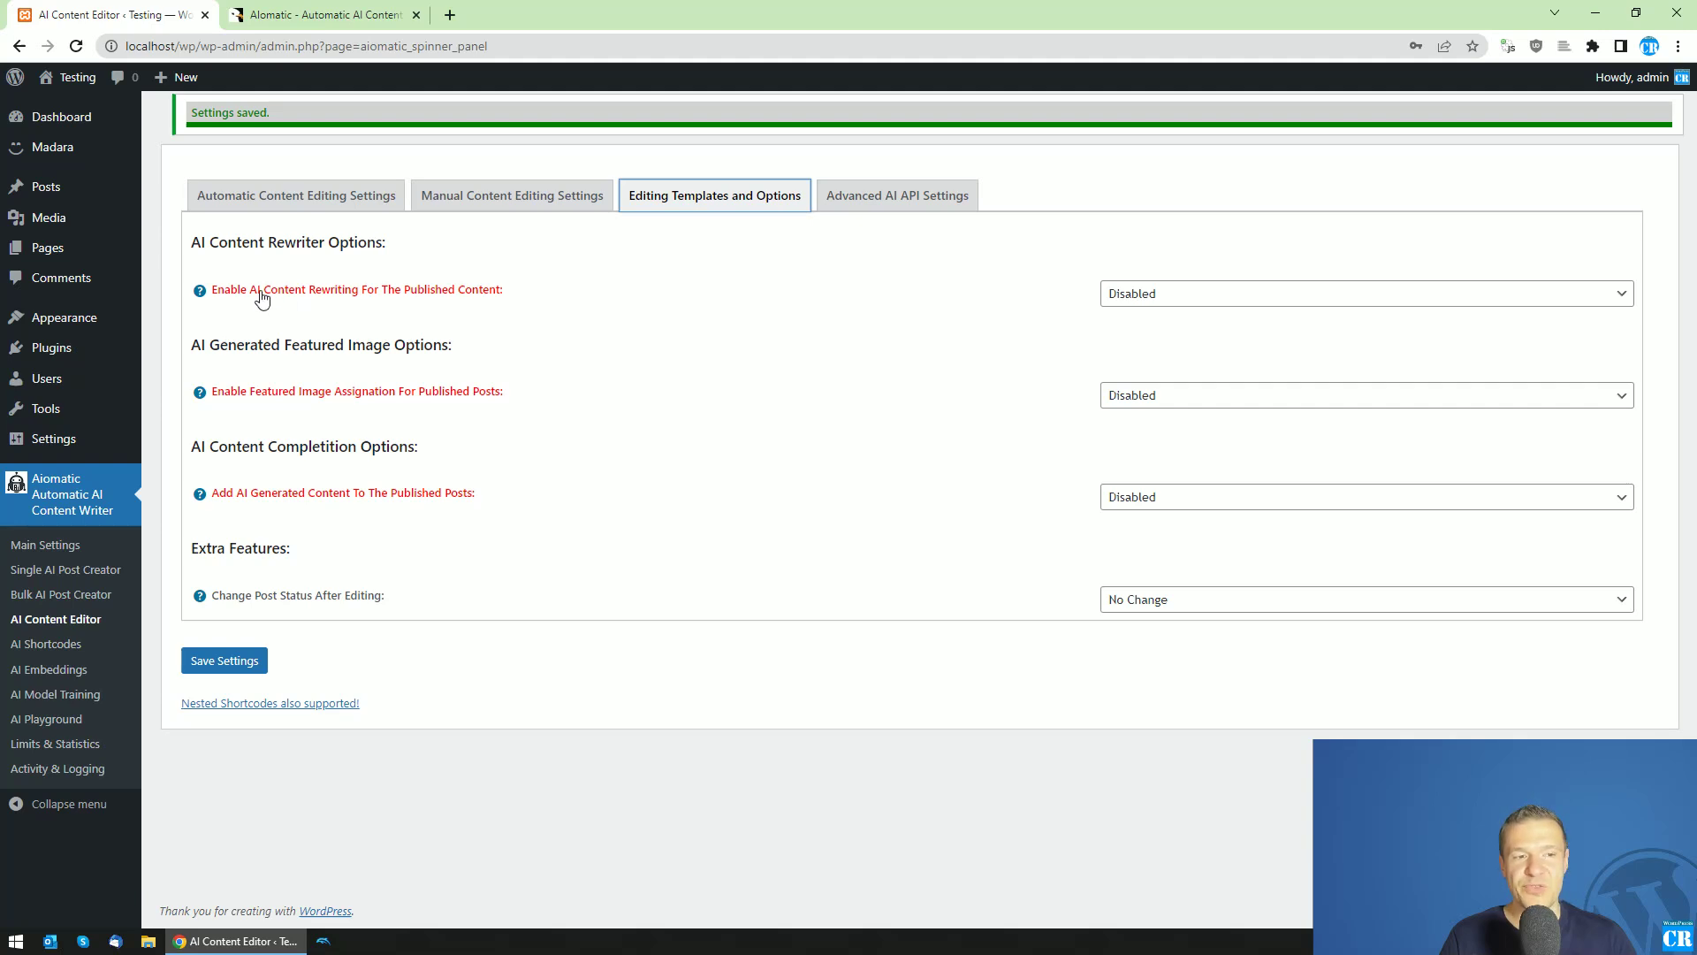
click(1026, 301)
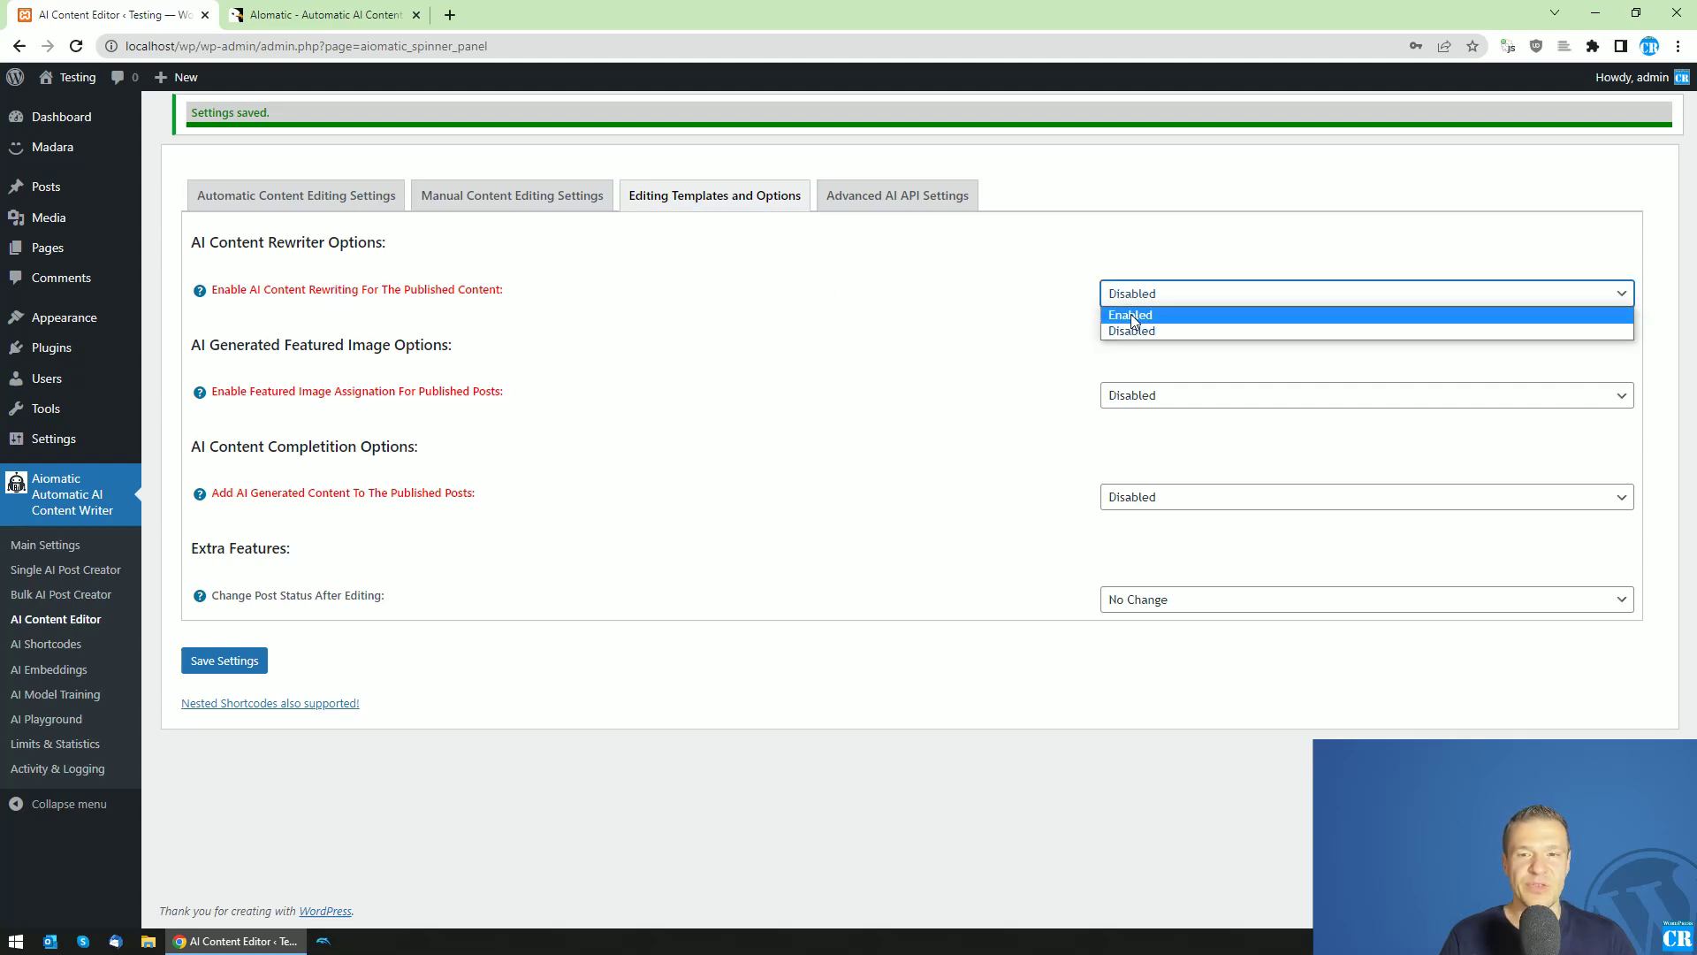
click(1127, 313)
click(1134, 294)
click(1000, 330)
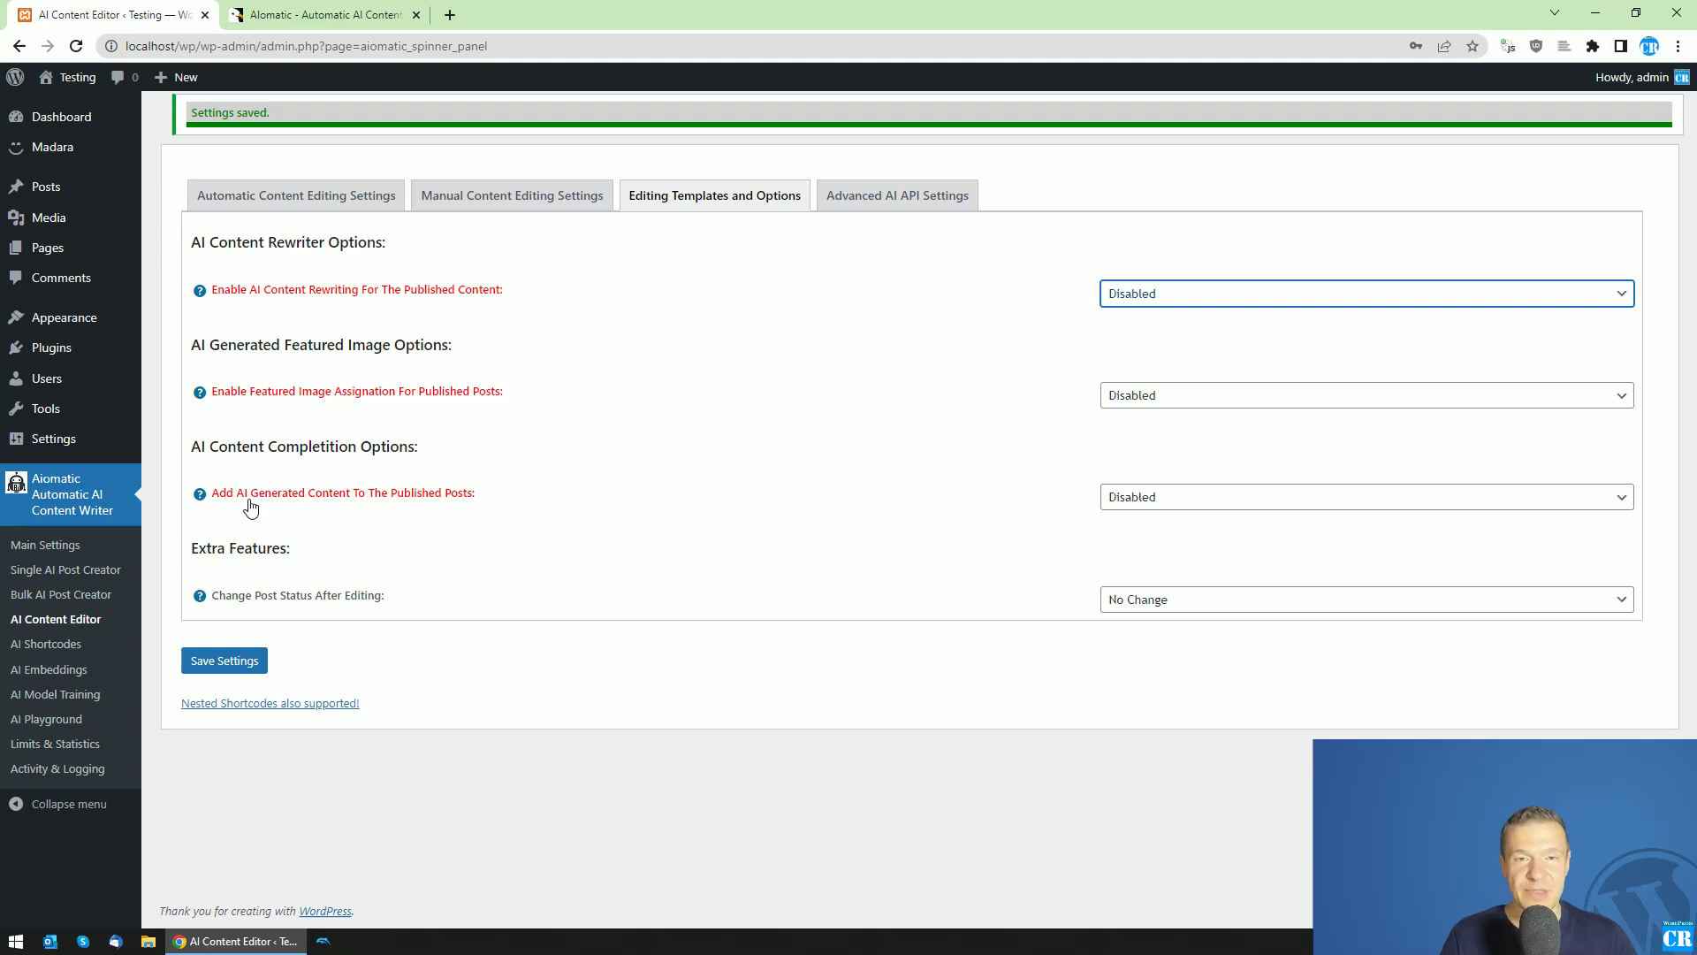
click(297, 199)
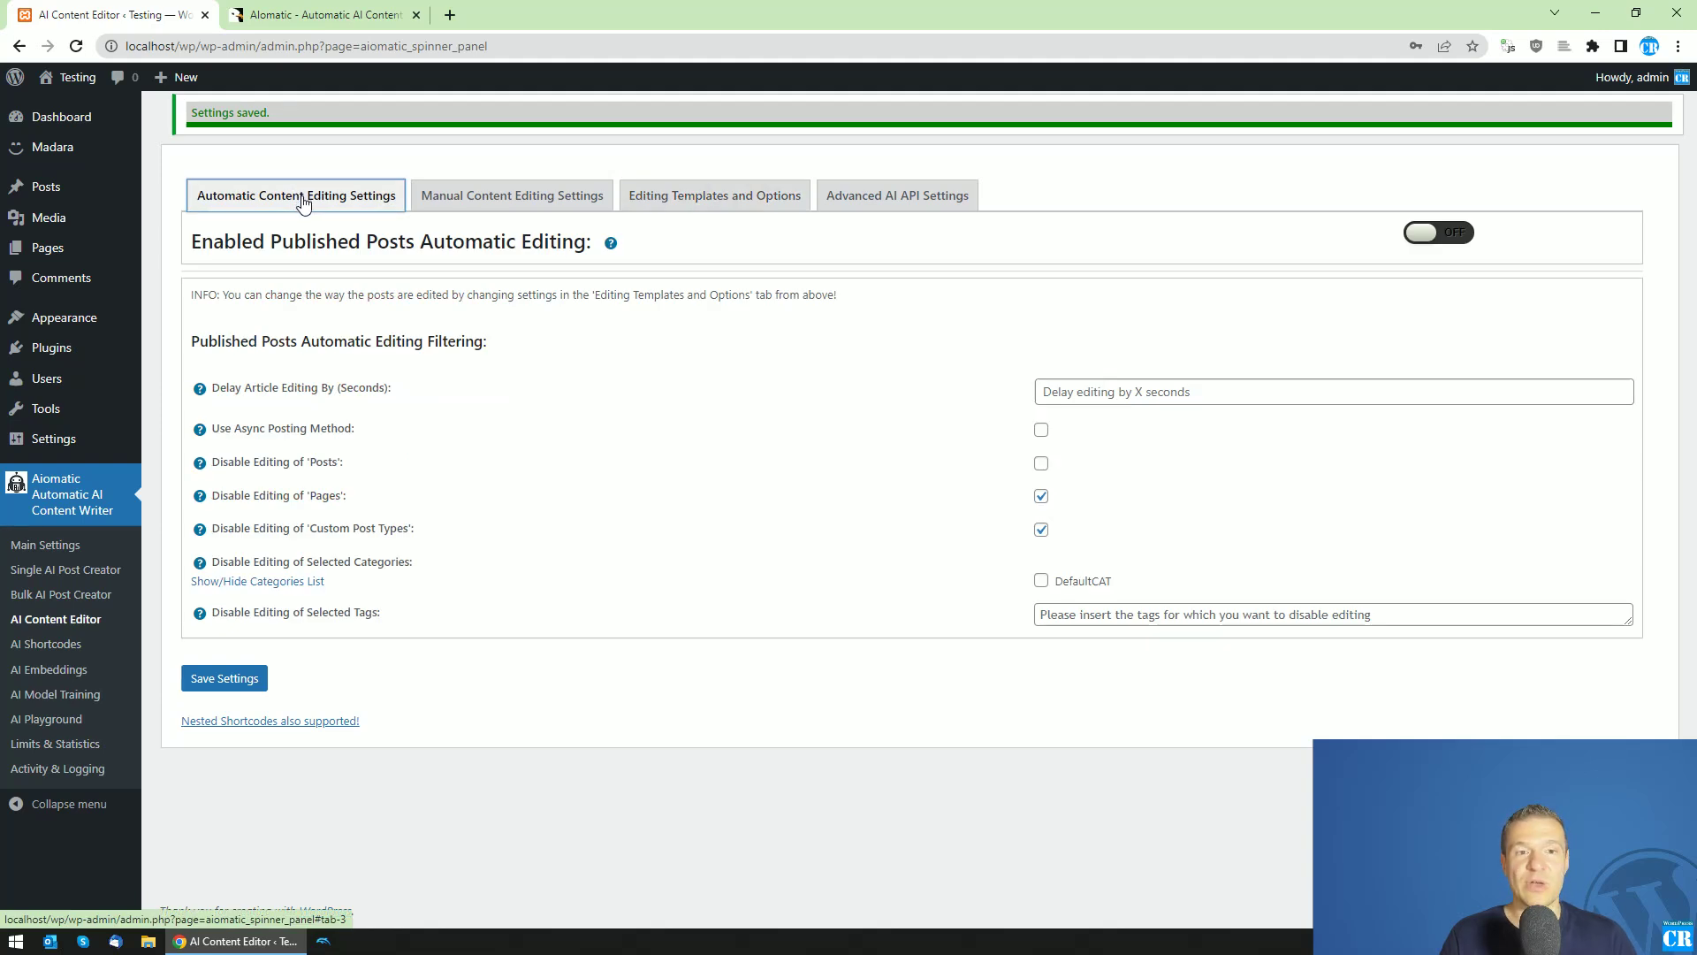
Step: Show the manual run settings and scroll through the post filters, where maximum posts is 2
click(468, 198)
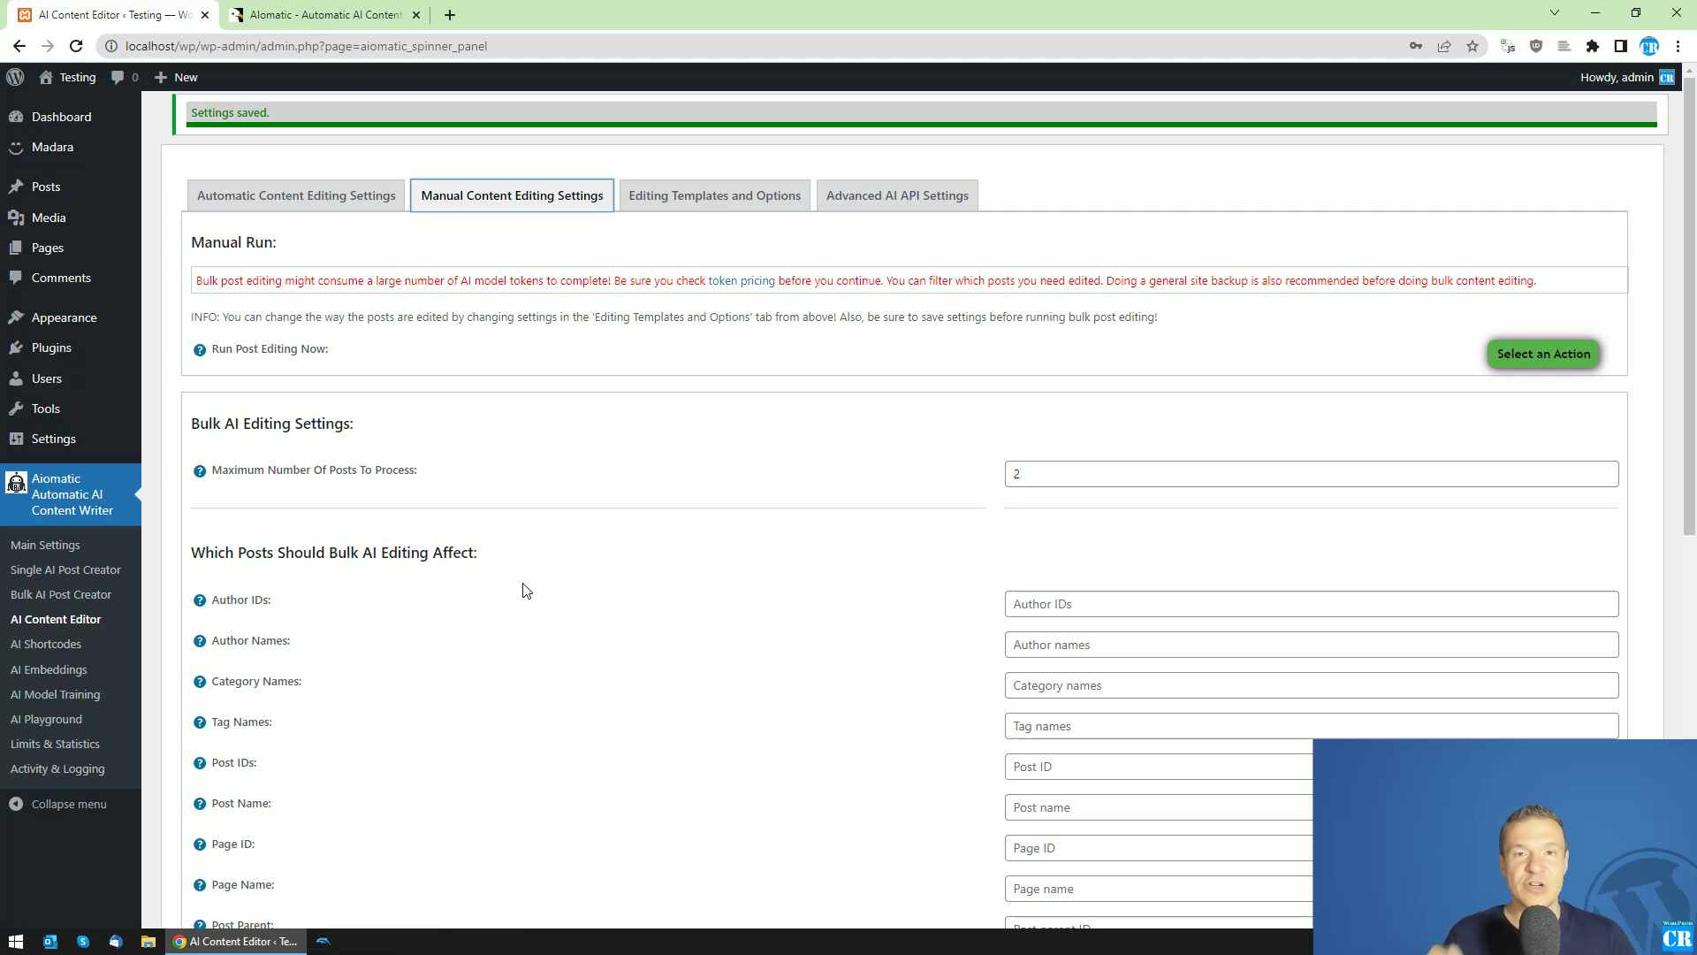
scroll(525, 590, down, 5)
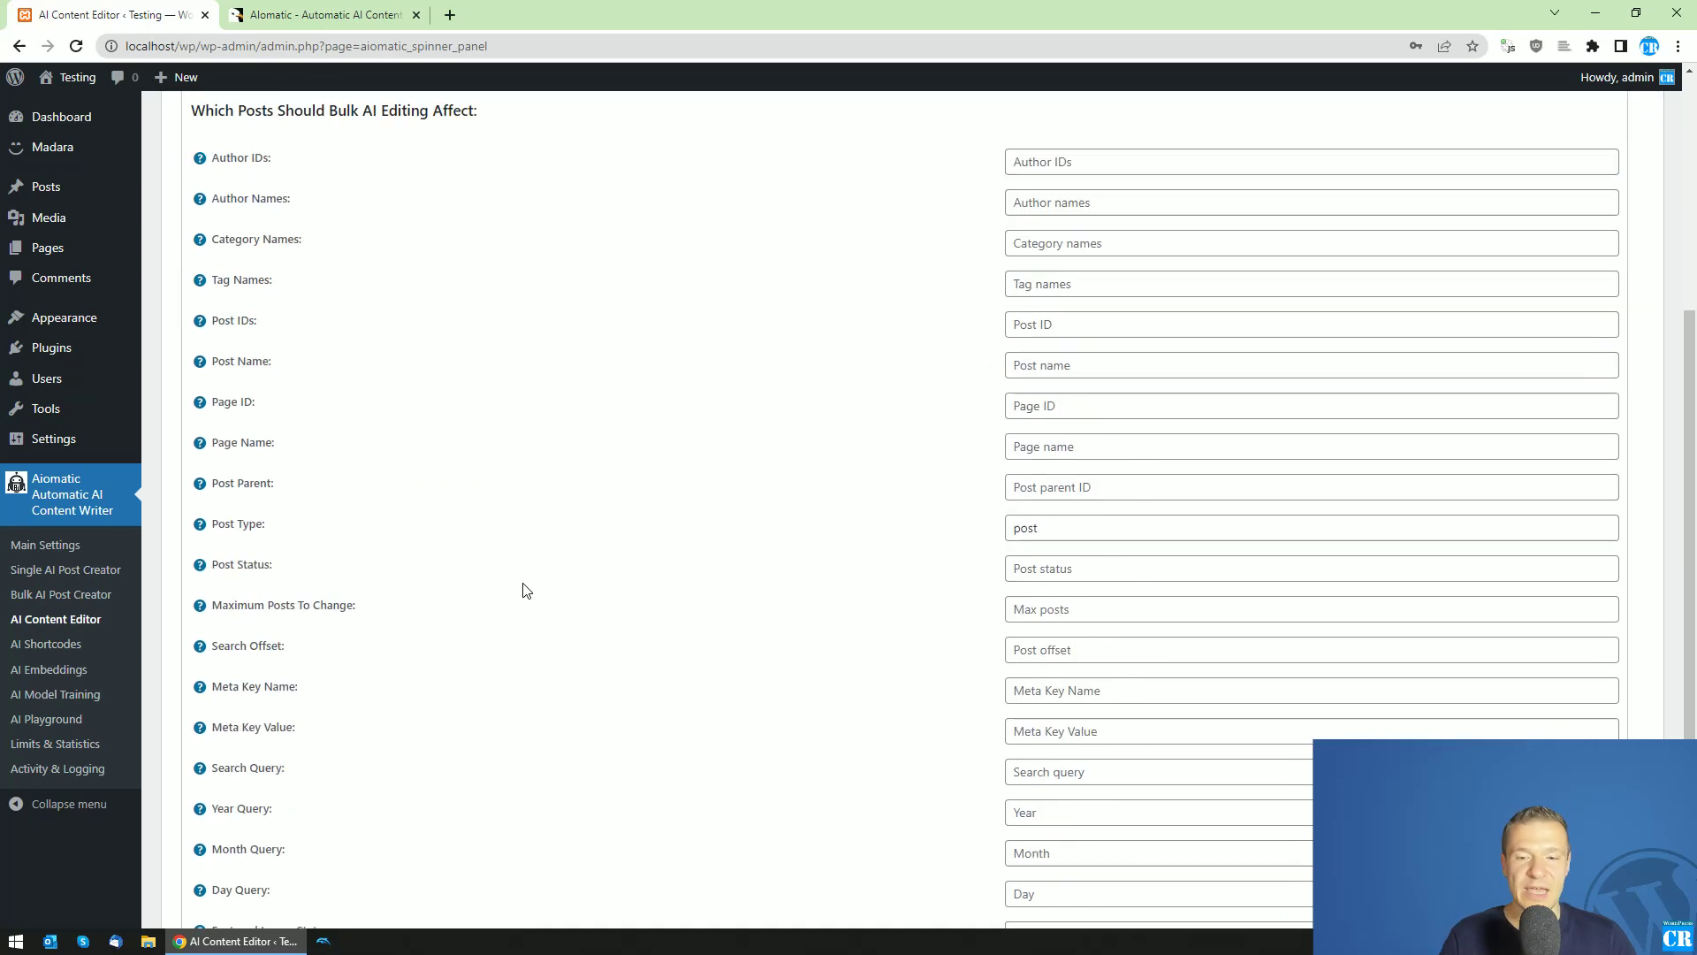
scroll(526, 591, down, 3)
scroll(523, 587, up, 8)
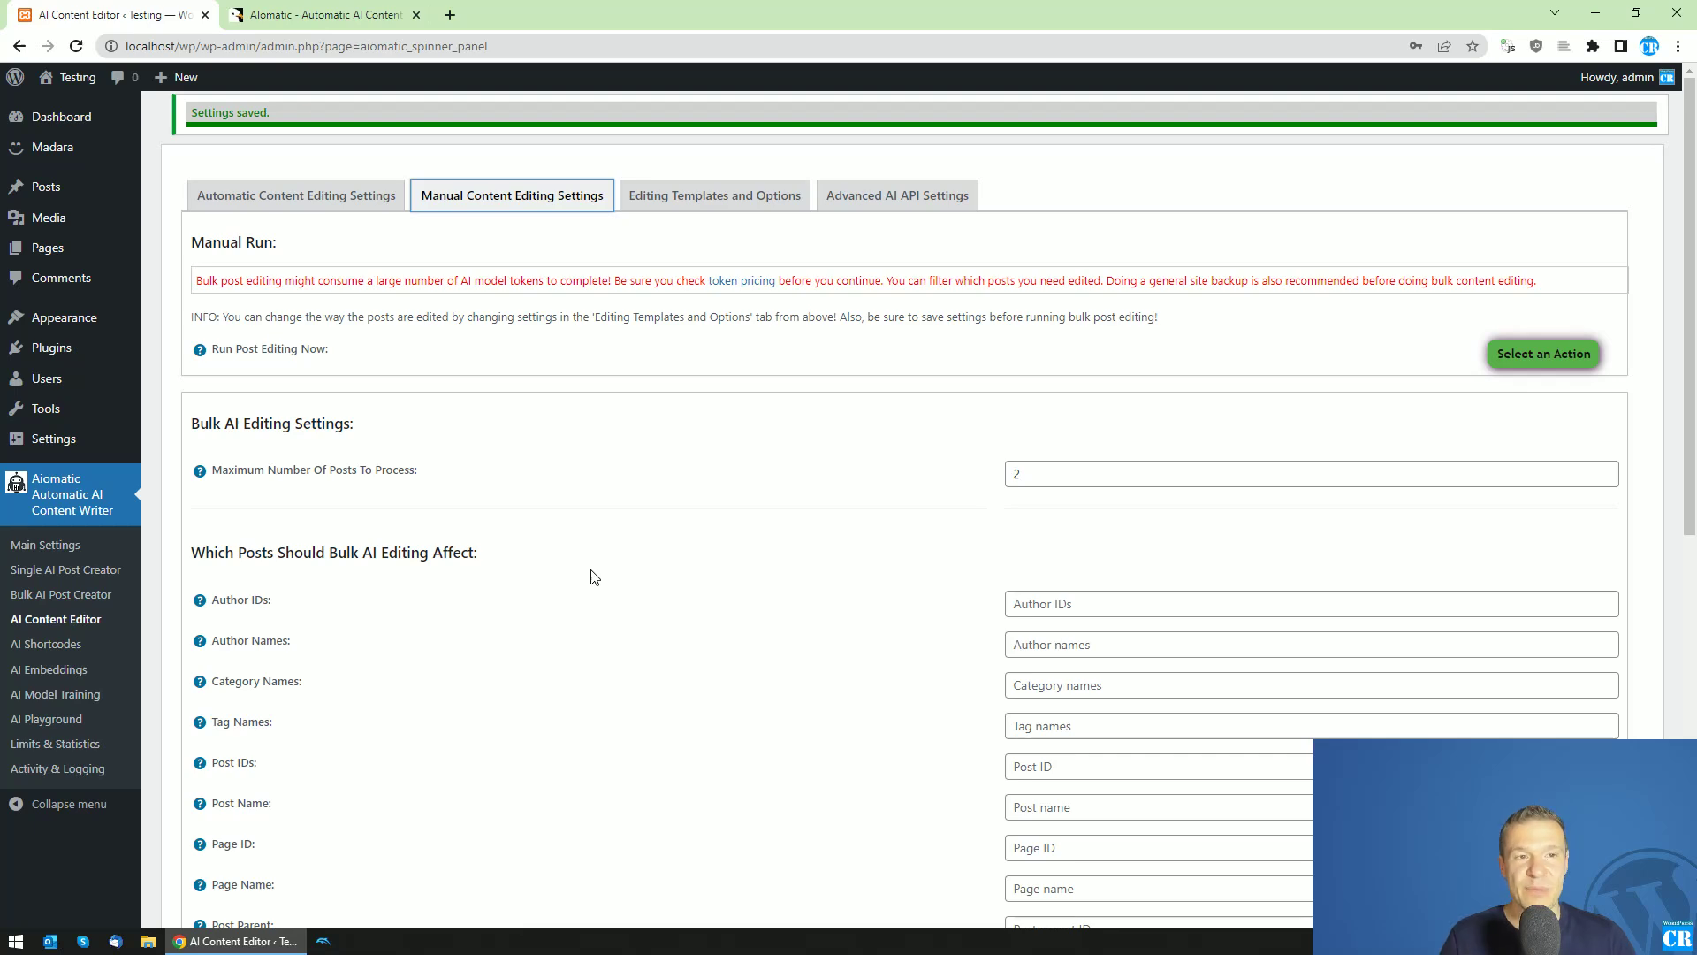
click(294, 11)
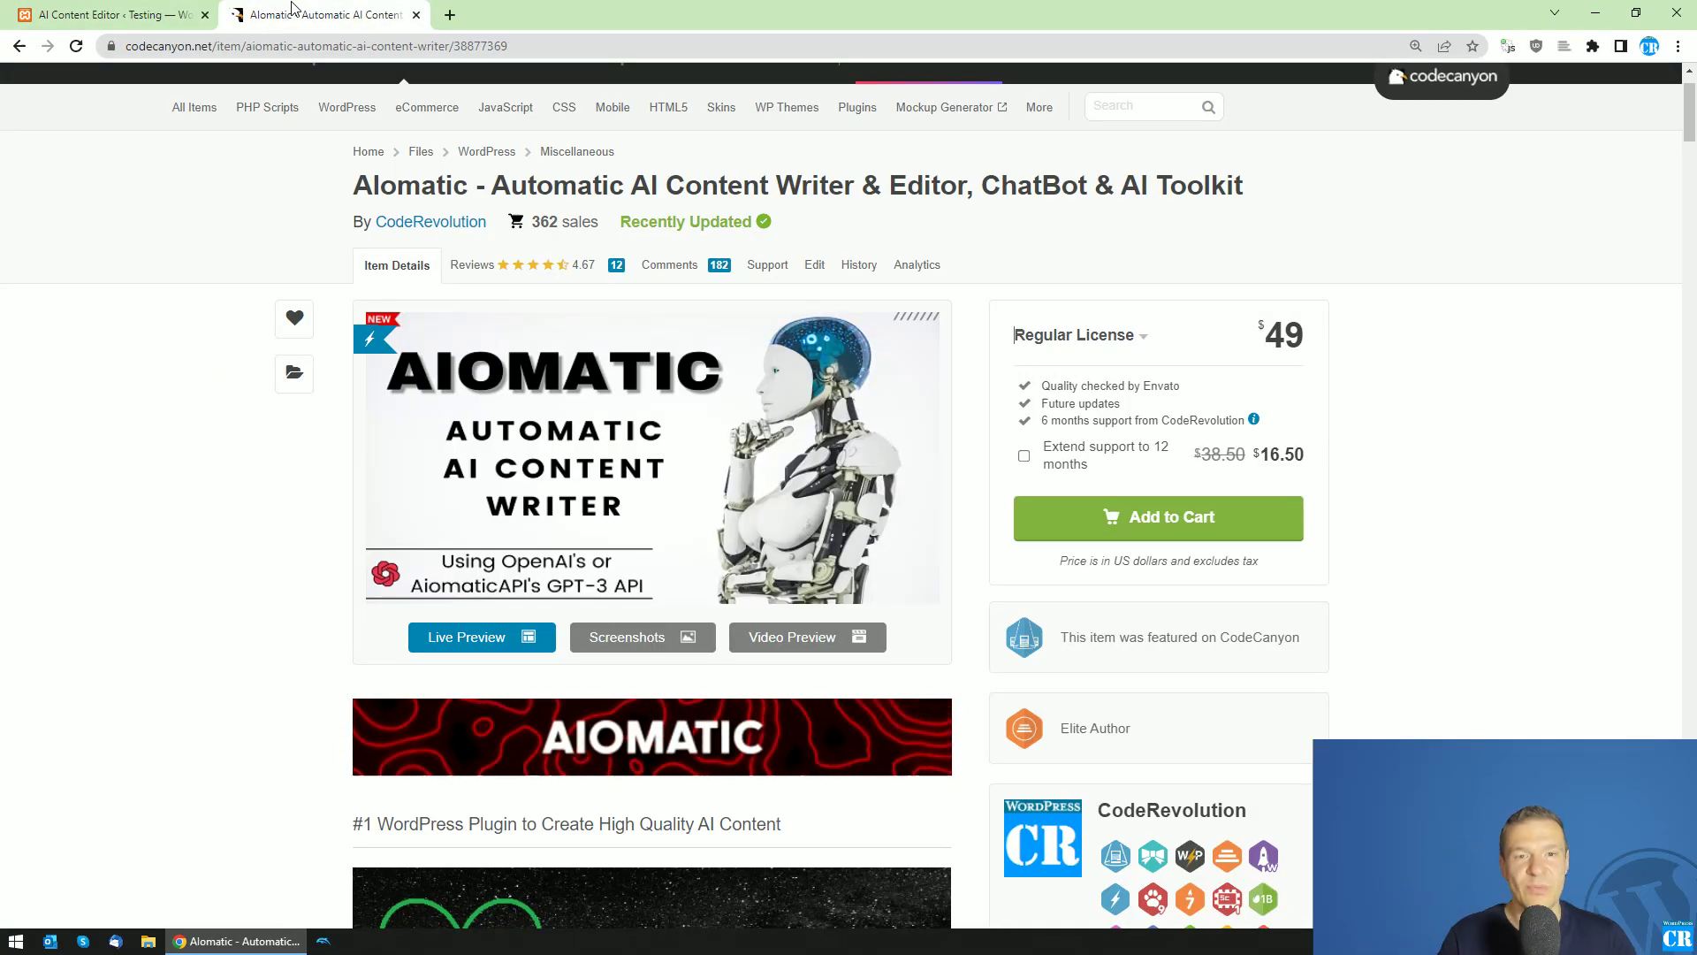
click(111, 14)
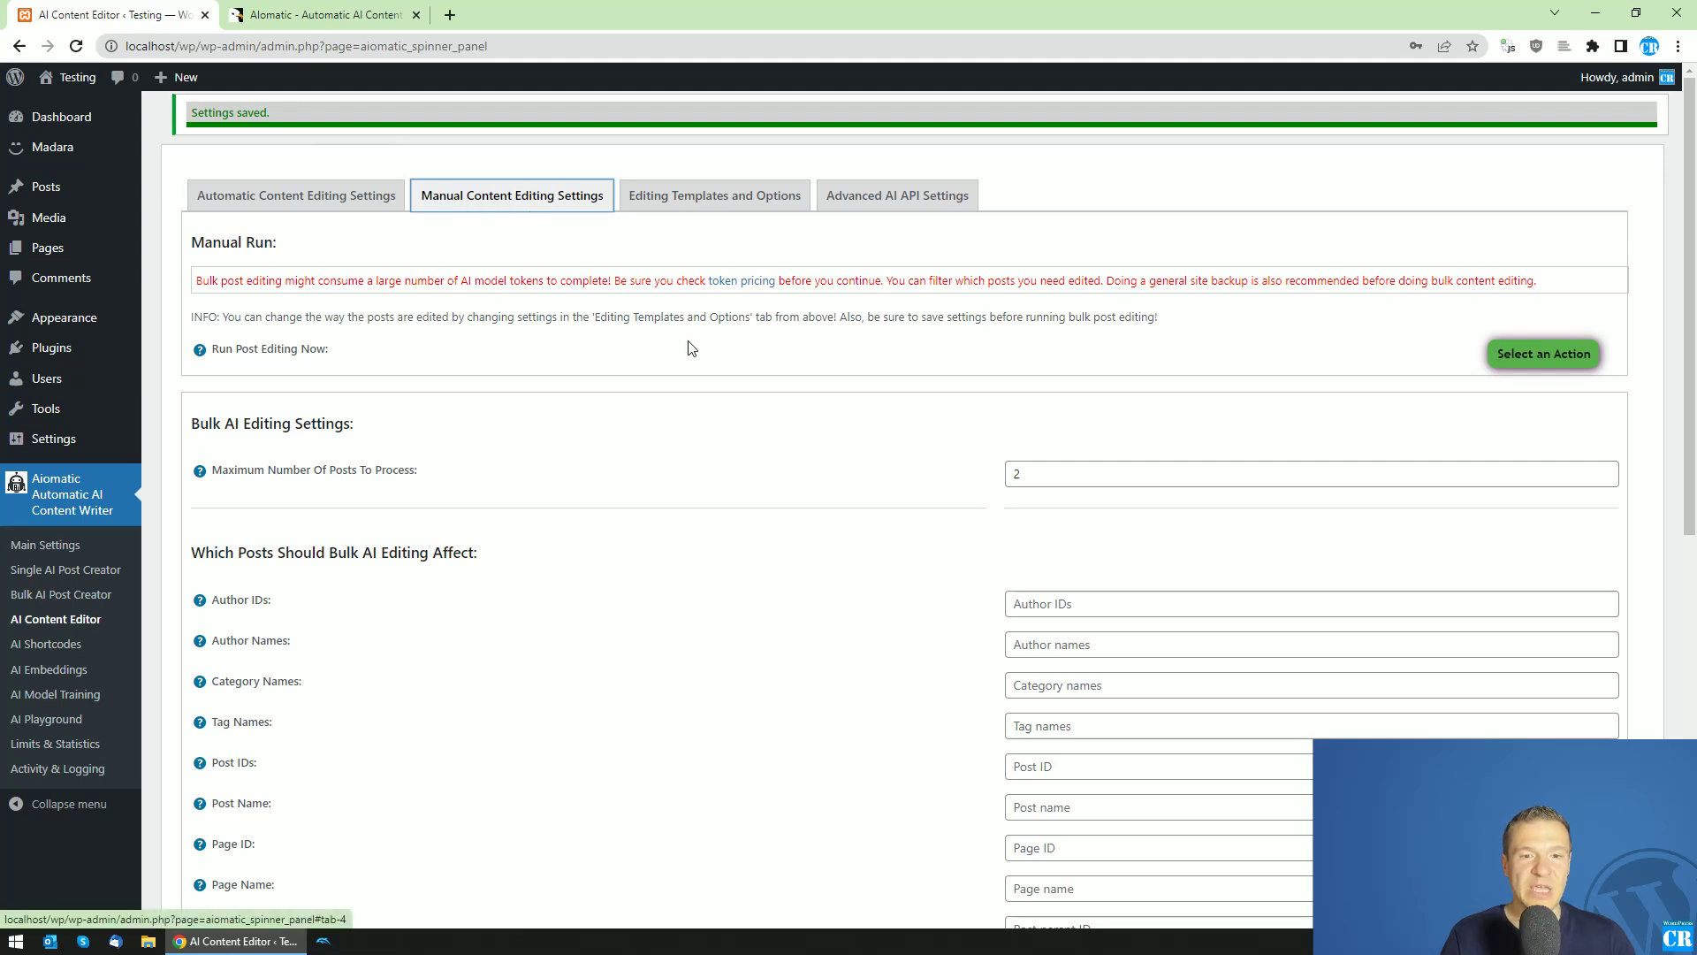
Step: Set Enable AI Content Rewriting to Enabled in Editing Templates and Options
click(669, 206)
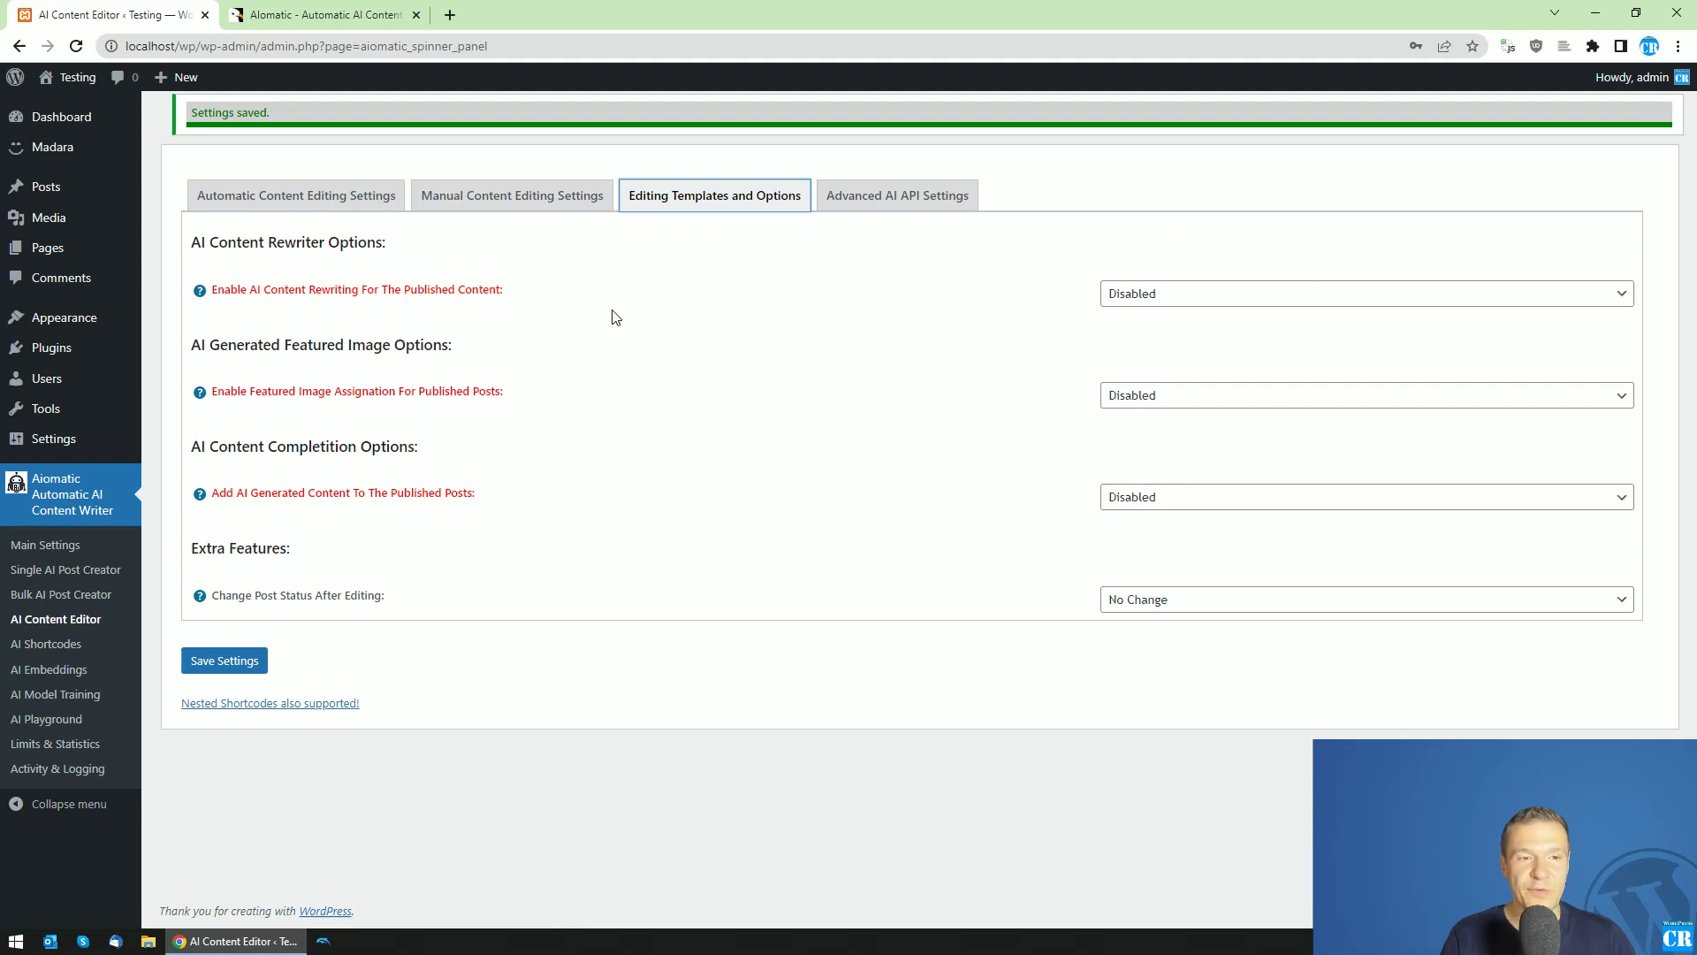
click(1137, 297)
click(534, 310)
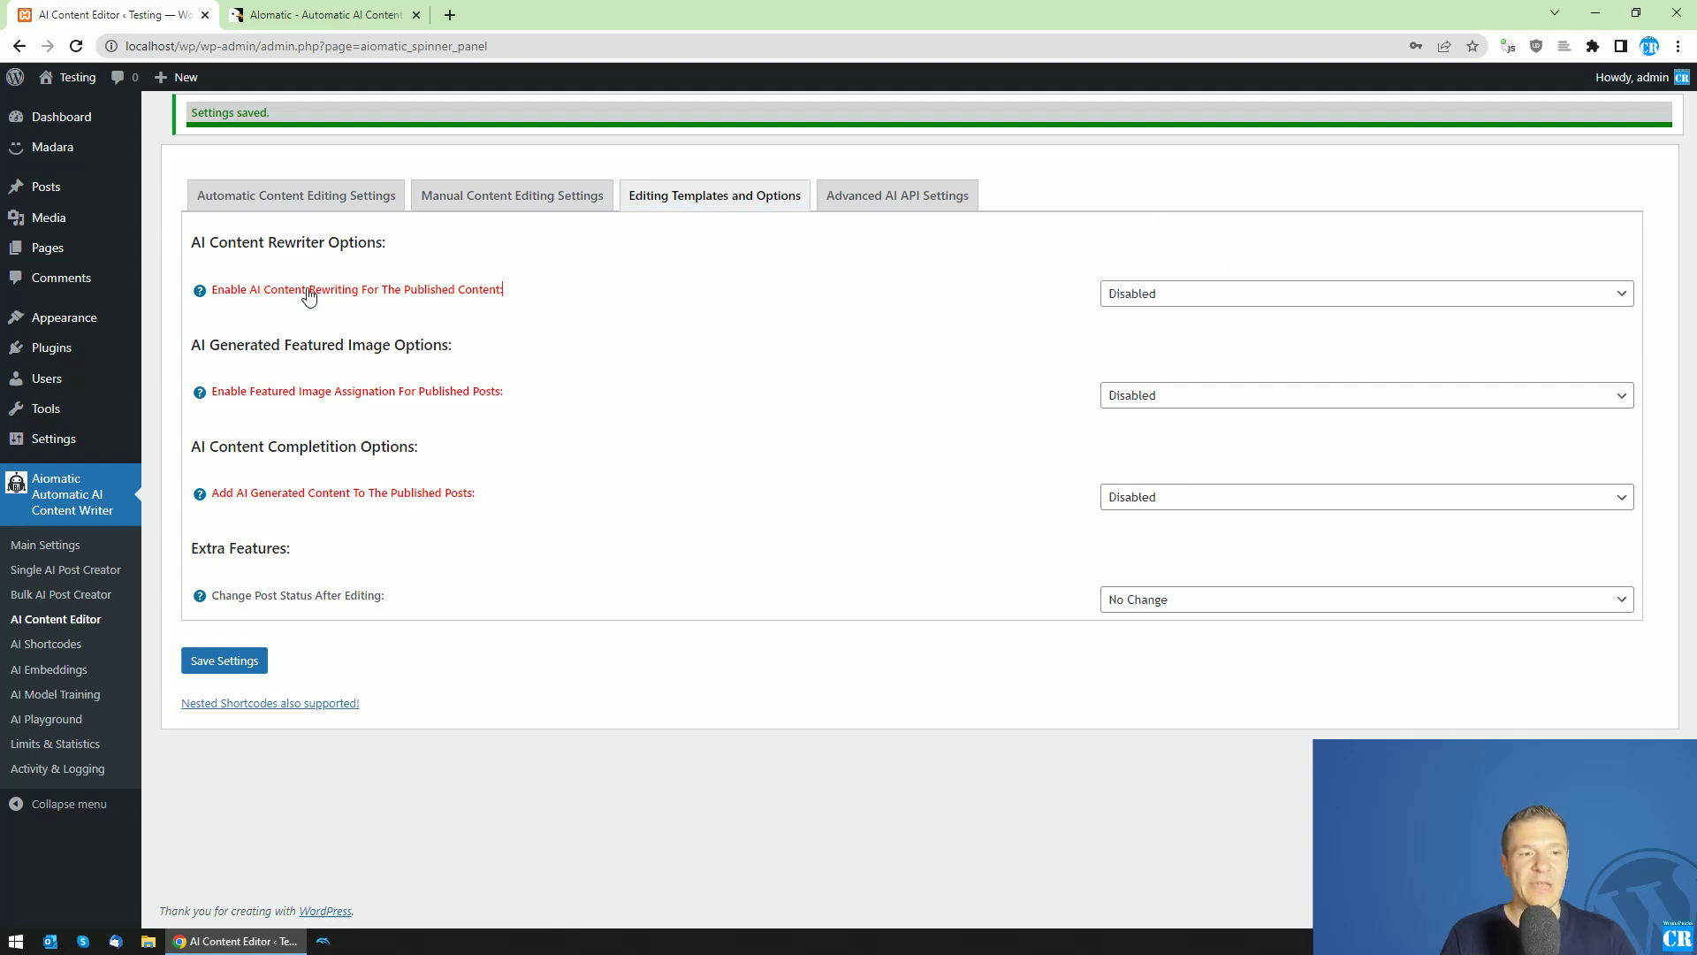
drag(259, 292, 500, 296)
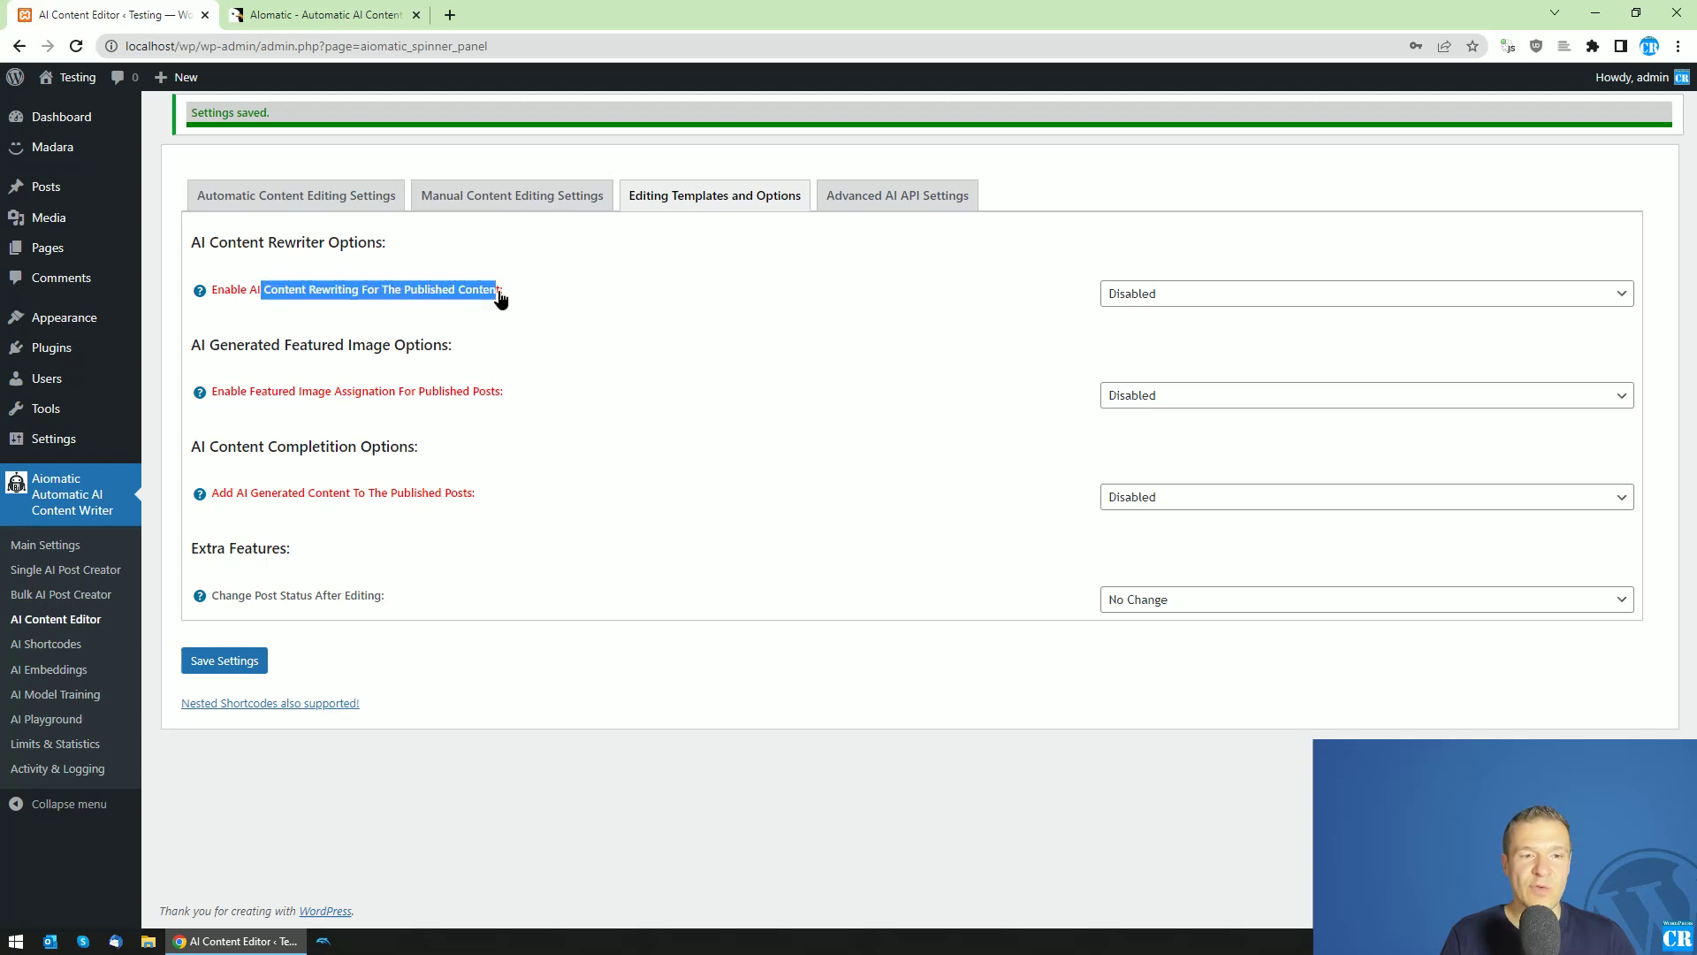
click(1129, 302)
click(1131, 300)
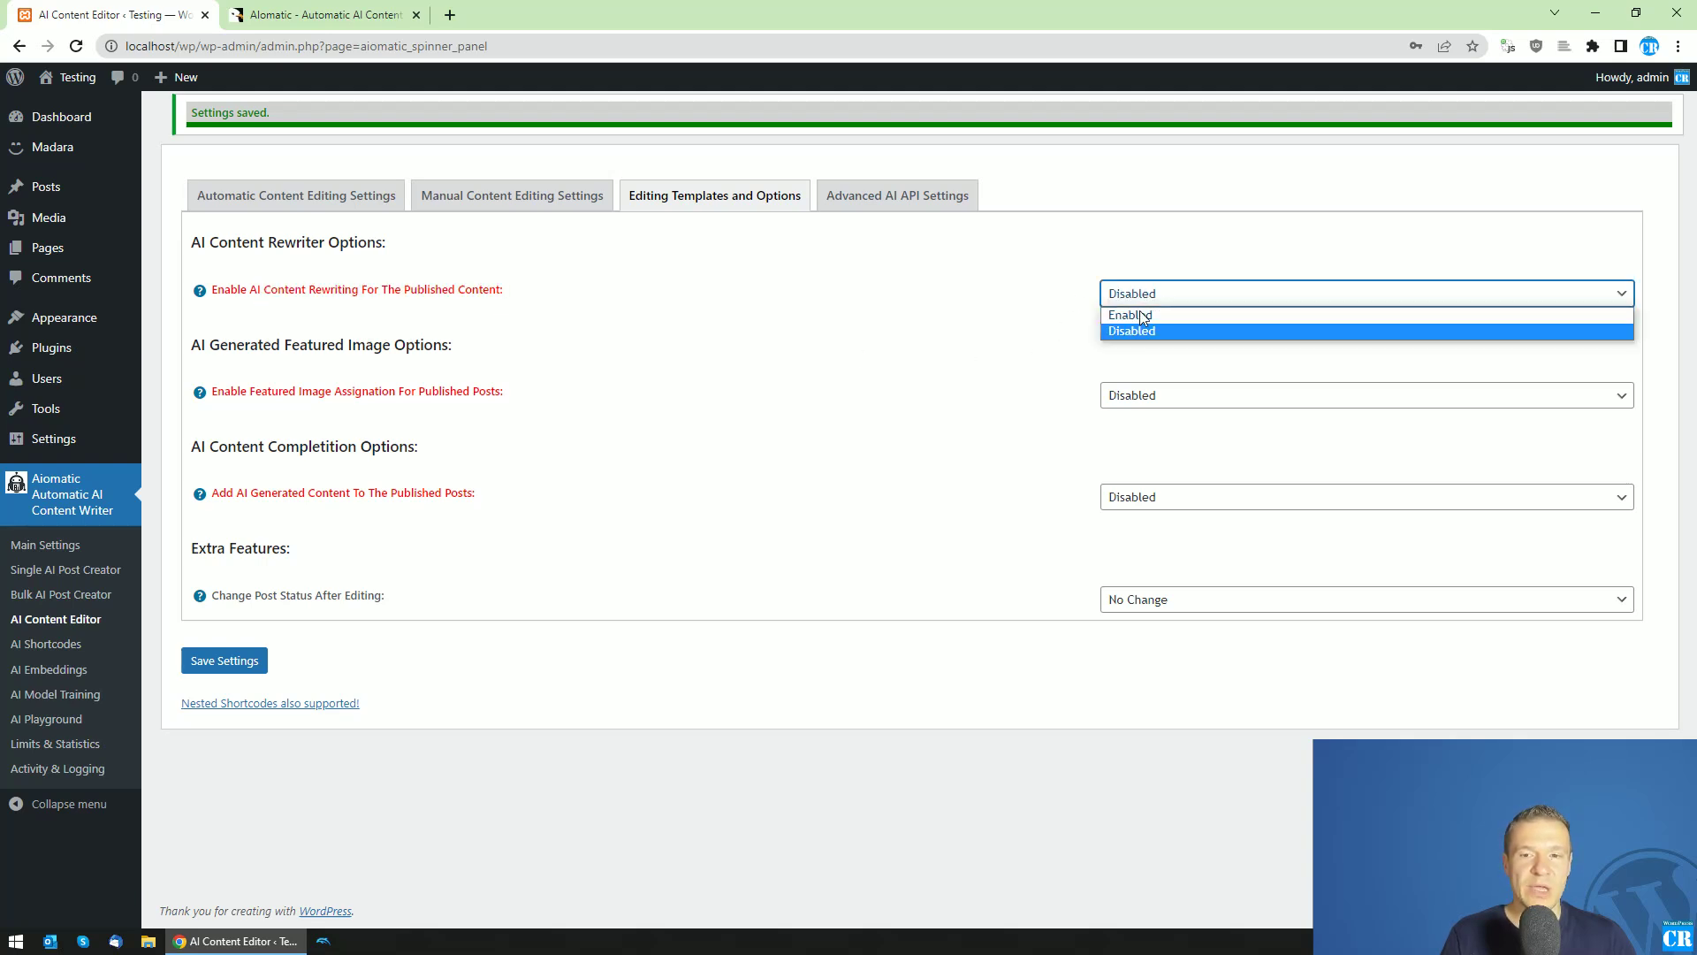
click(1133, 313)
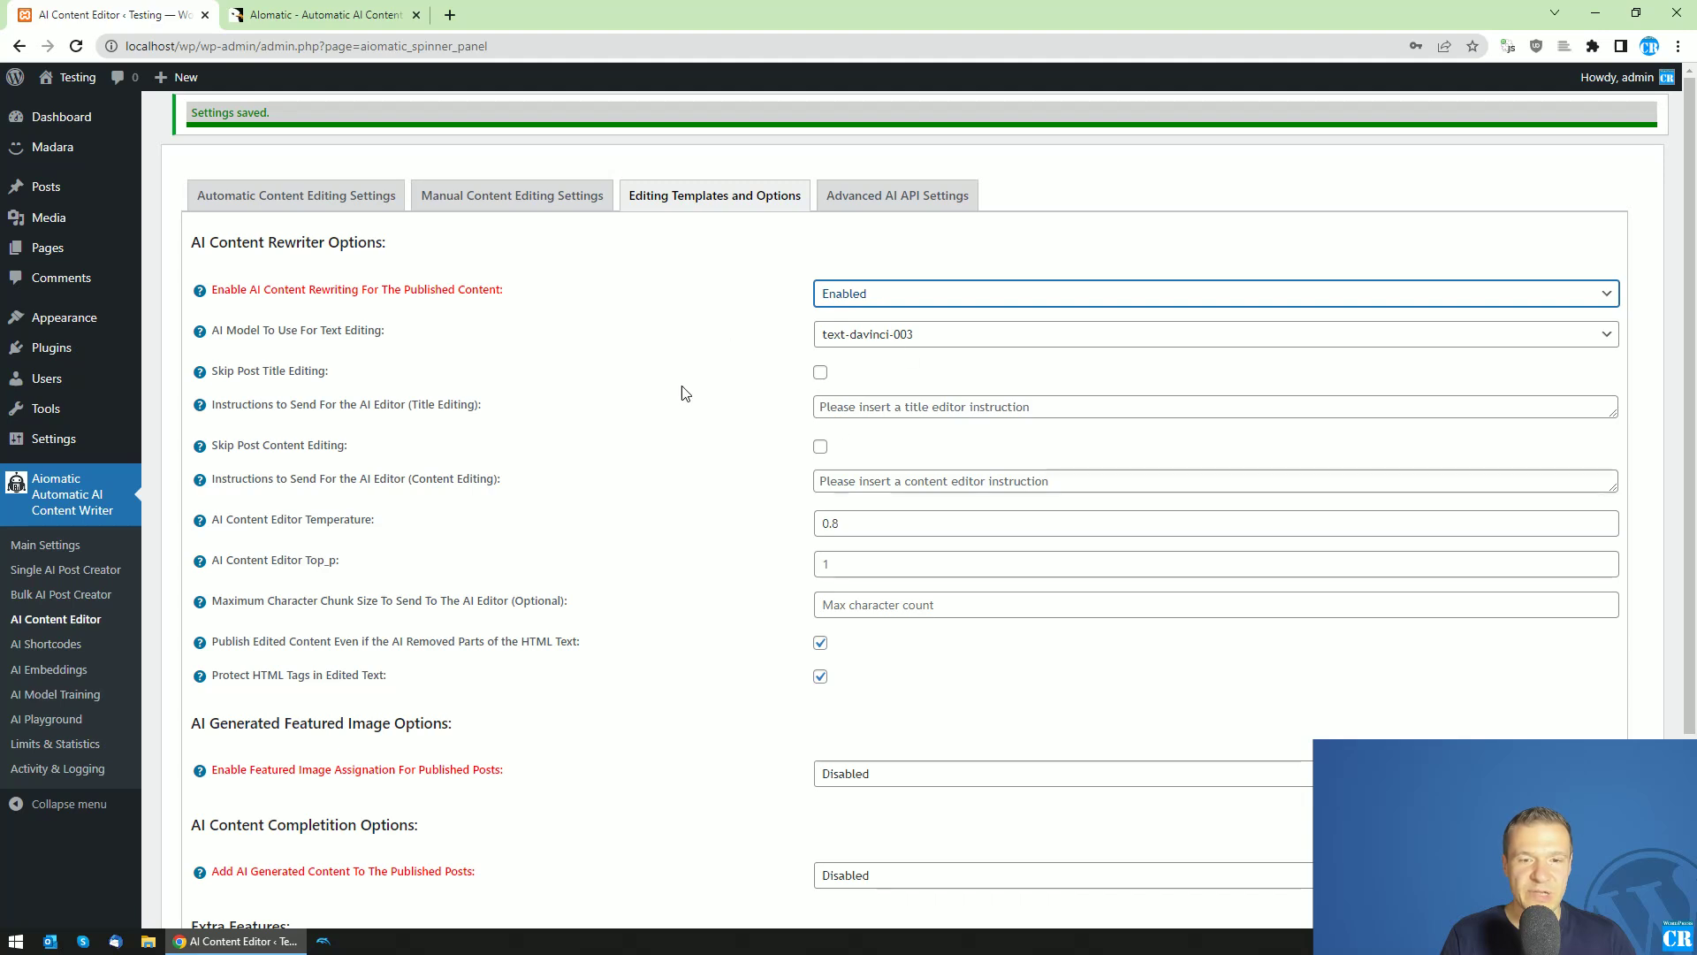
scroll(742, 423, down, 1)
scroll(742, 423, up, 1)
Step: Set both the title and content editing instructions to 'Translate text to Hungarian'
click(837, 406)
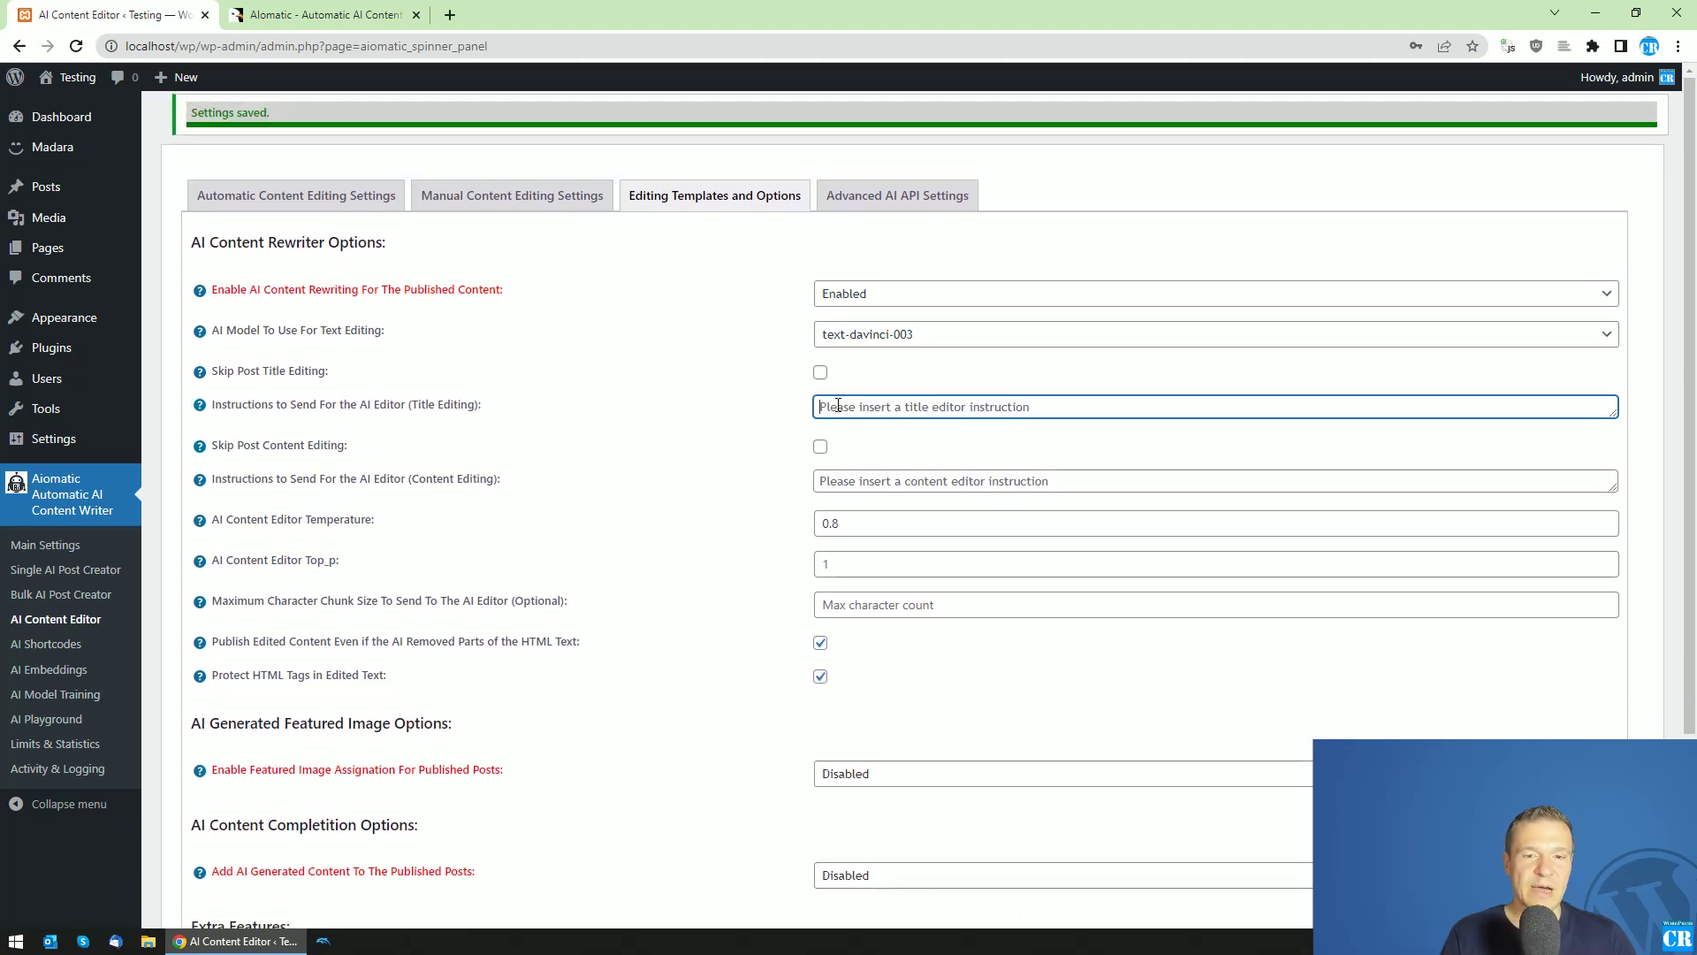
text(Transl)
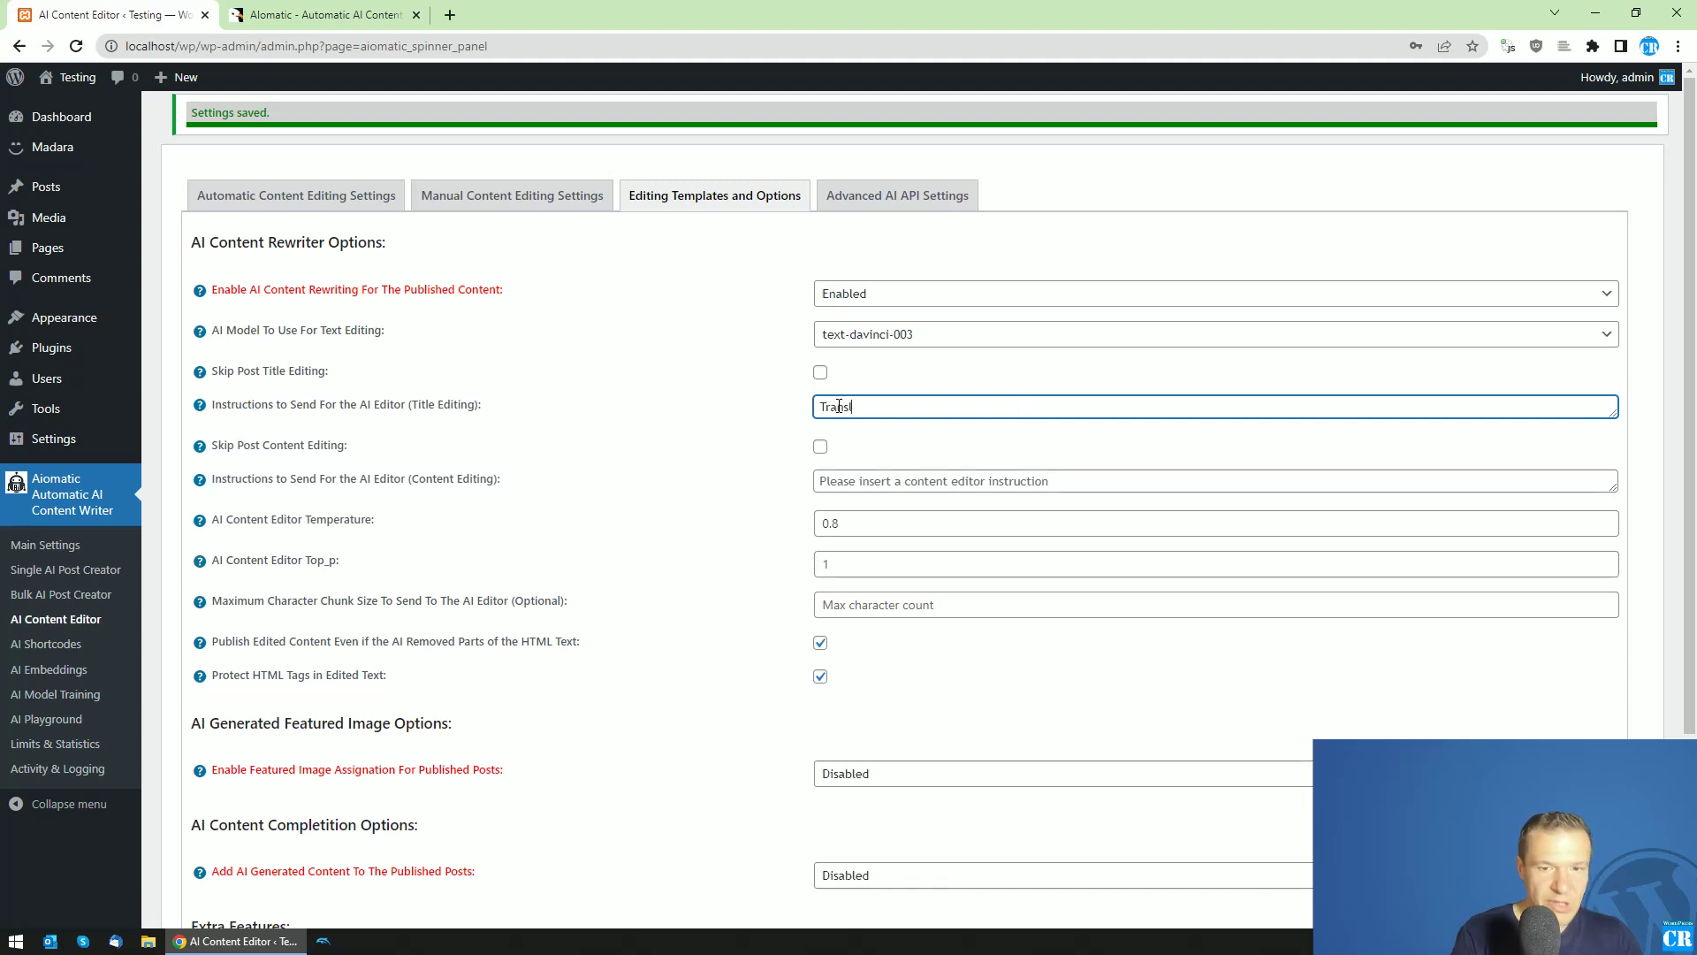
text(ate text t)
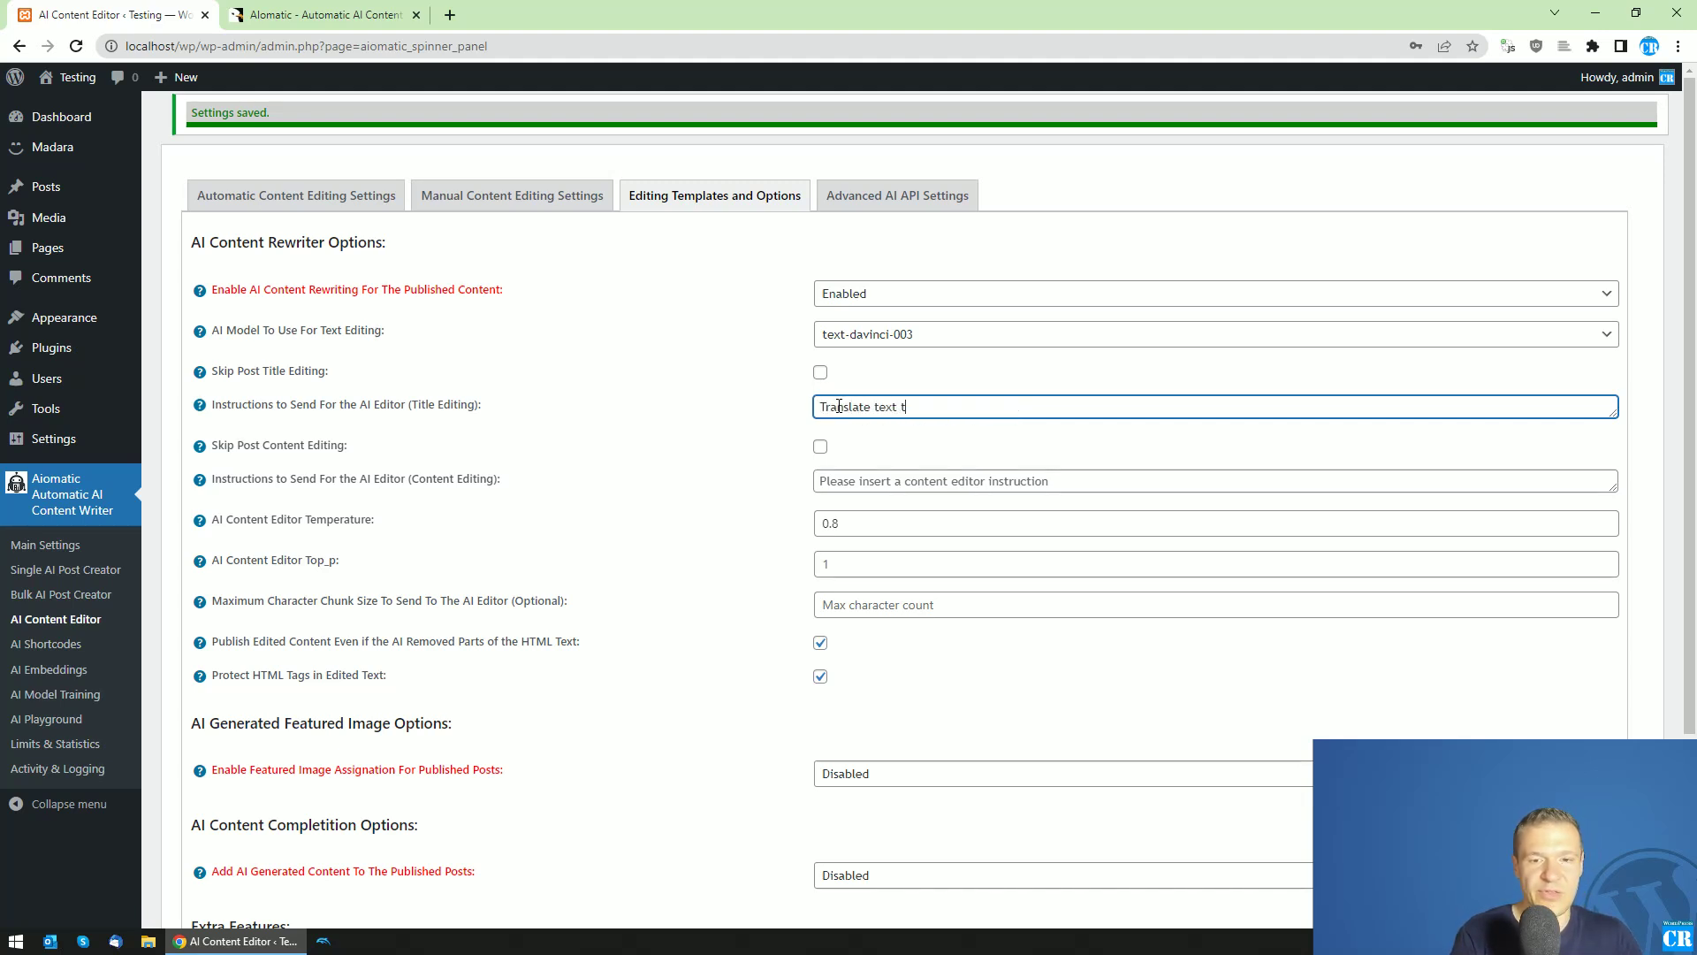
text(o Hungarian)
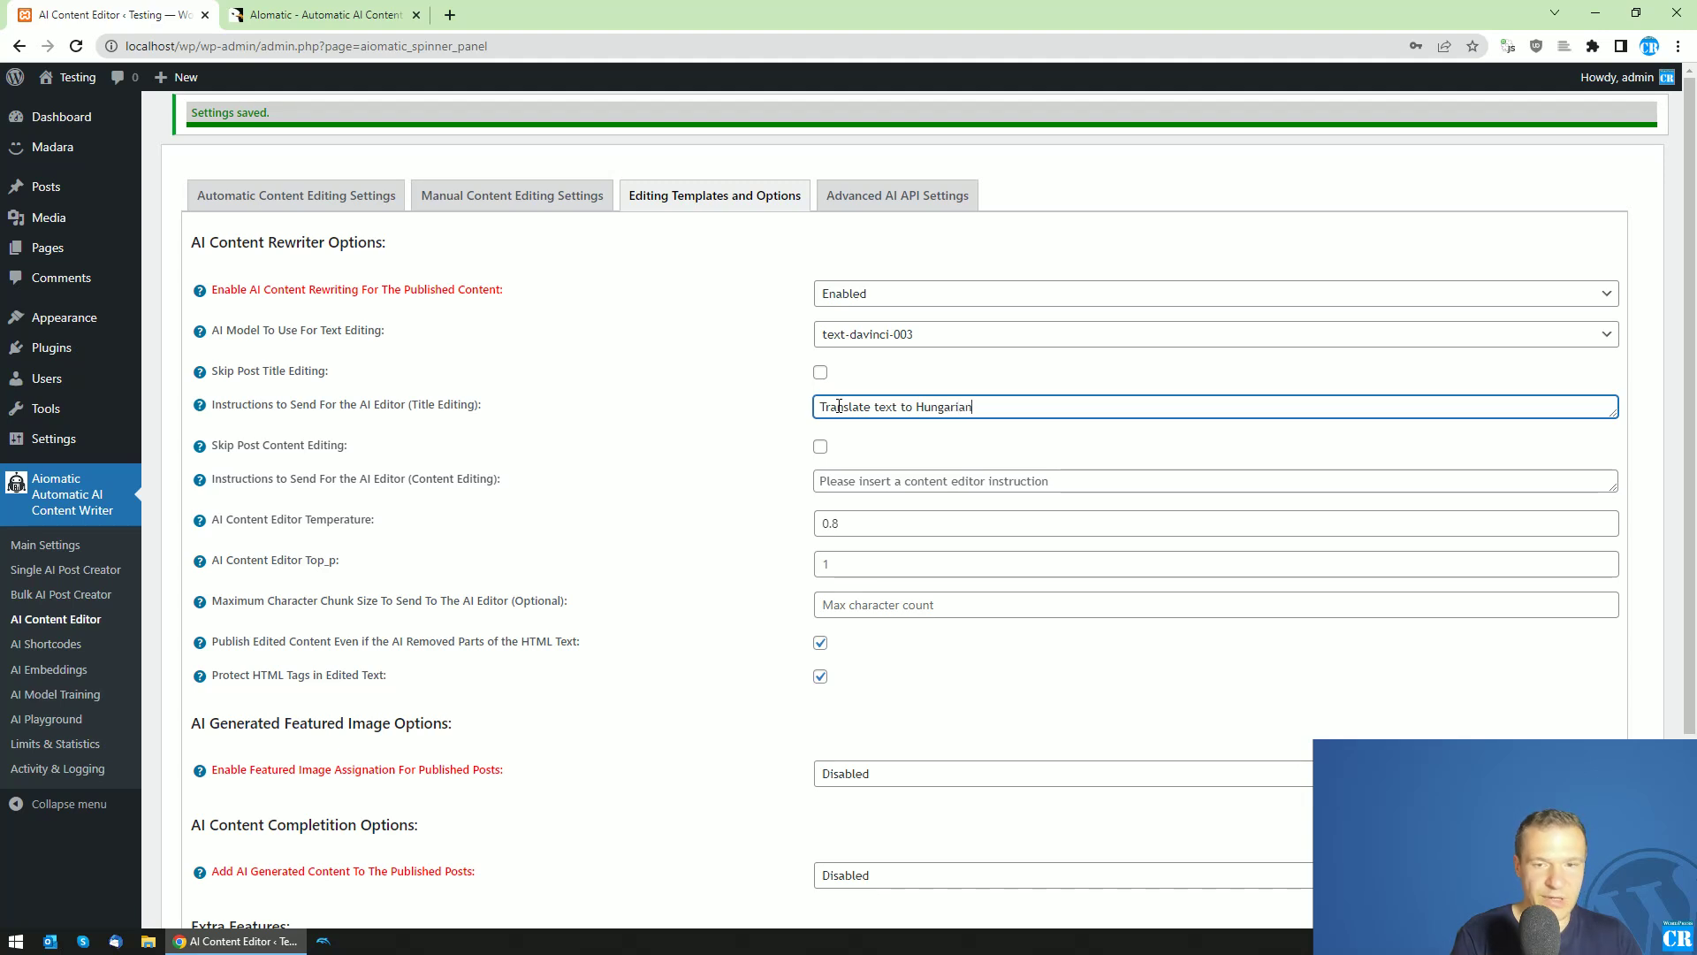
key(ctrl+a)
key(ctrl+c)
click(837, 480)
key(ctrl+v)
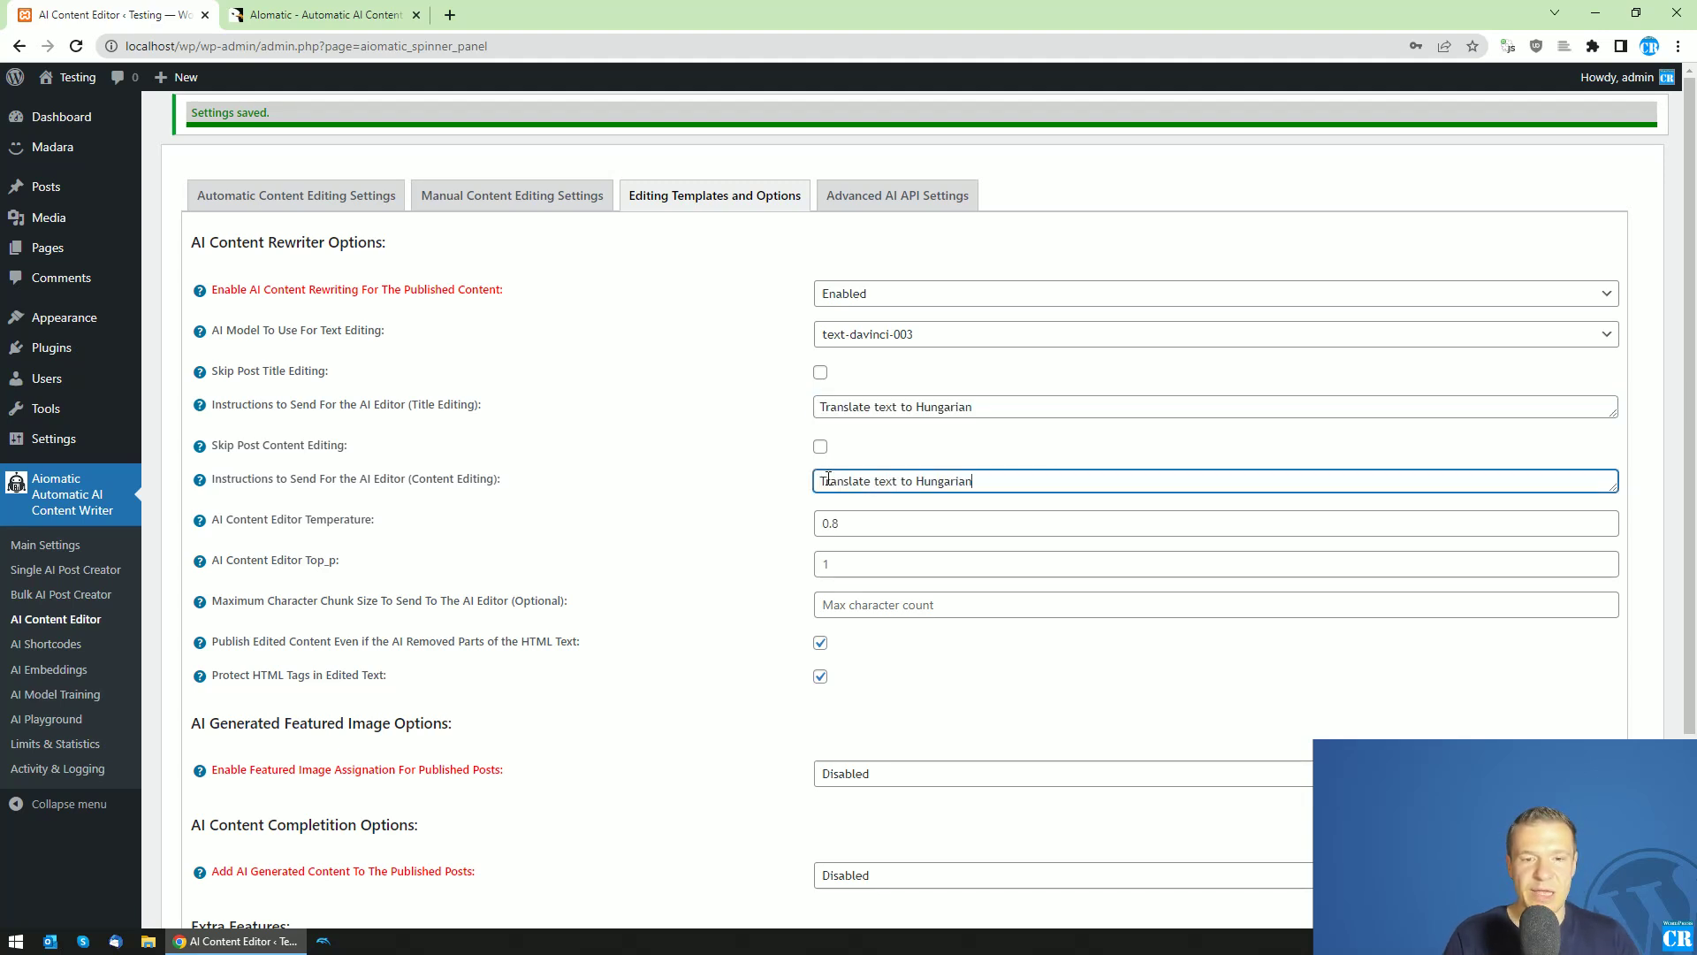
click(426, 409)
double_click(426, 407)
double_click(430, 478)
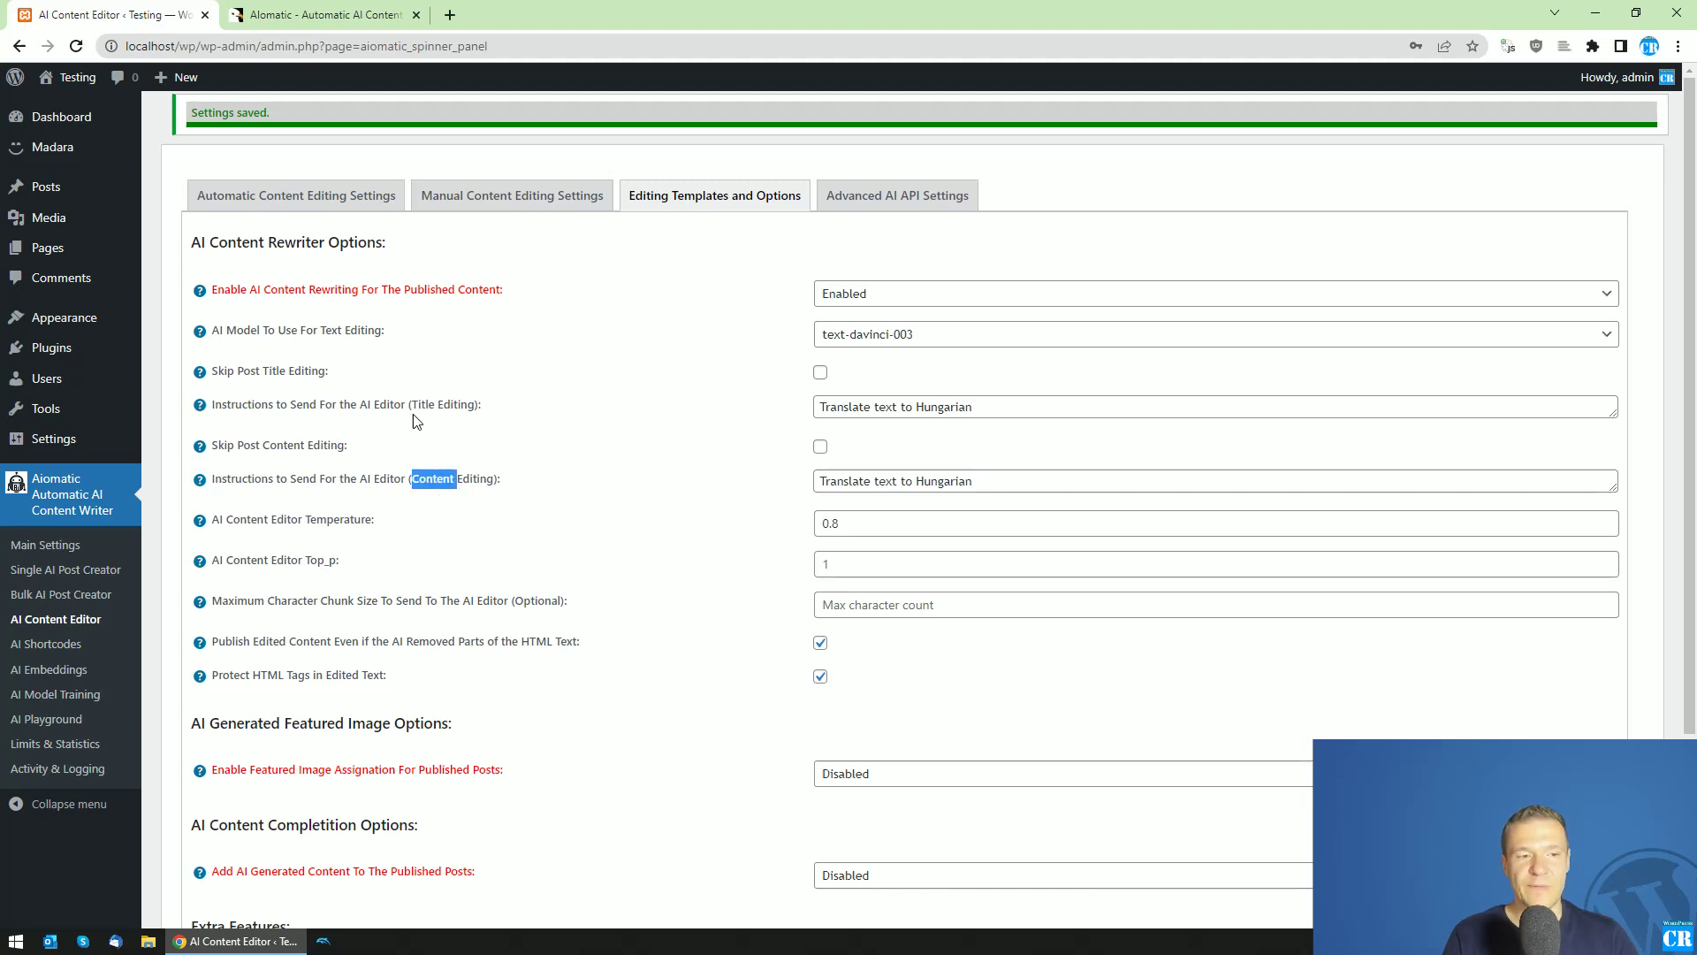
Step: Toggle skipping of title and content editing on and back off, leaving both unskipped
click(819, 374)
click(819, 373)
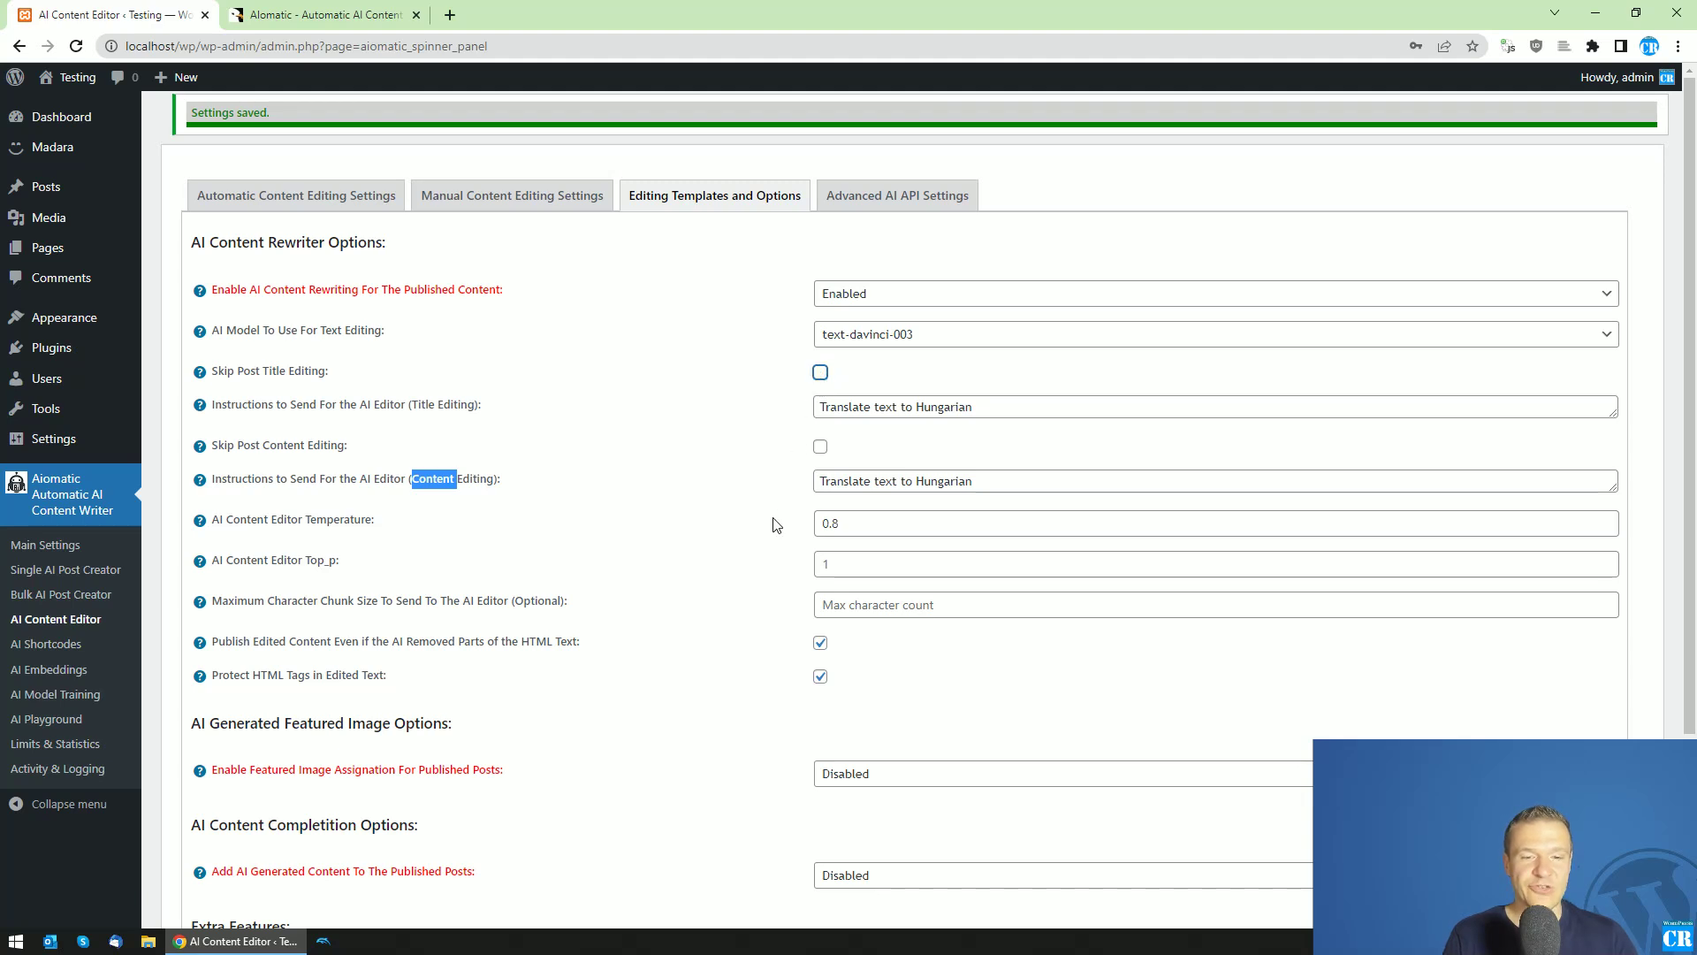
click(822, 454)
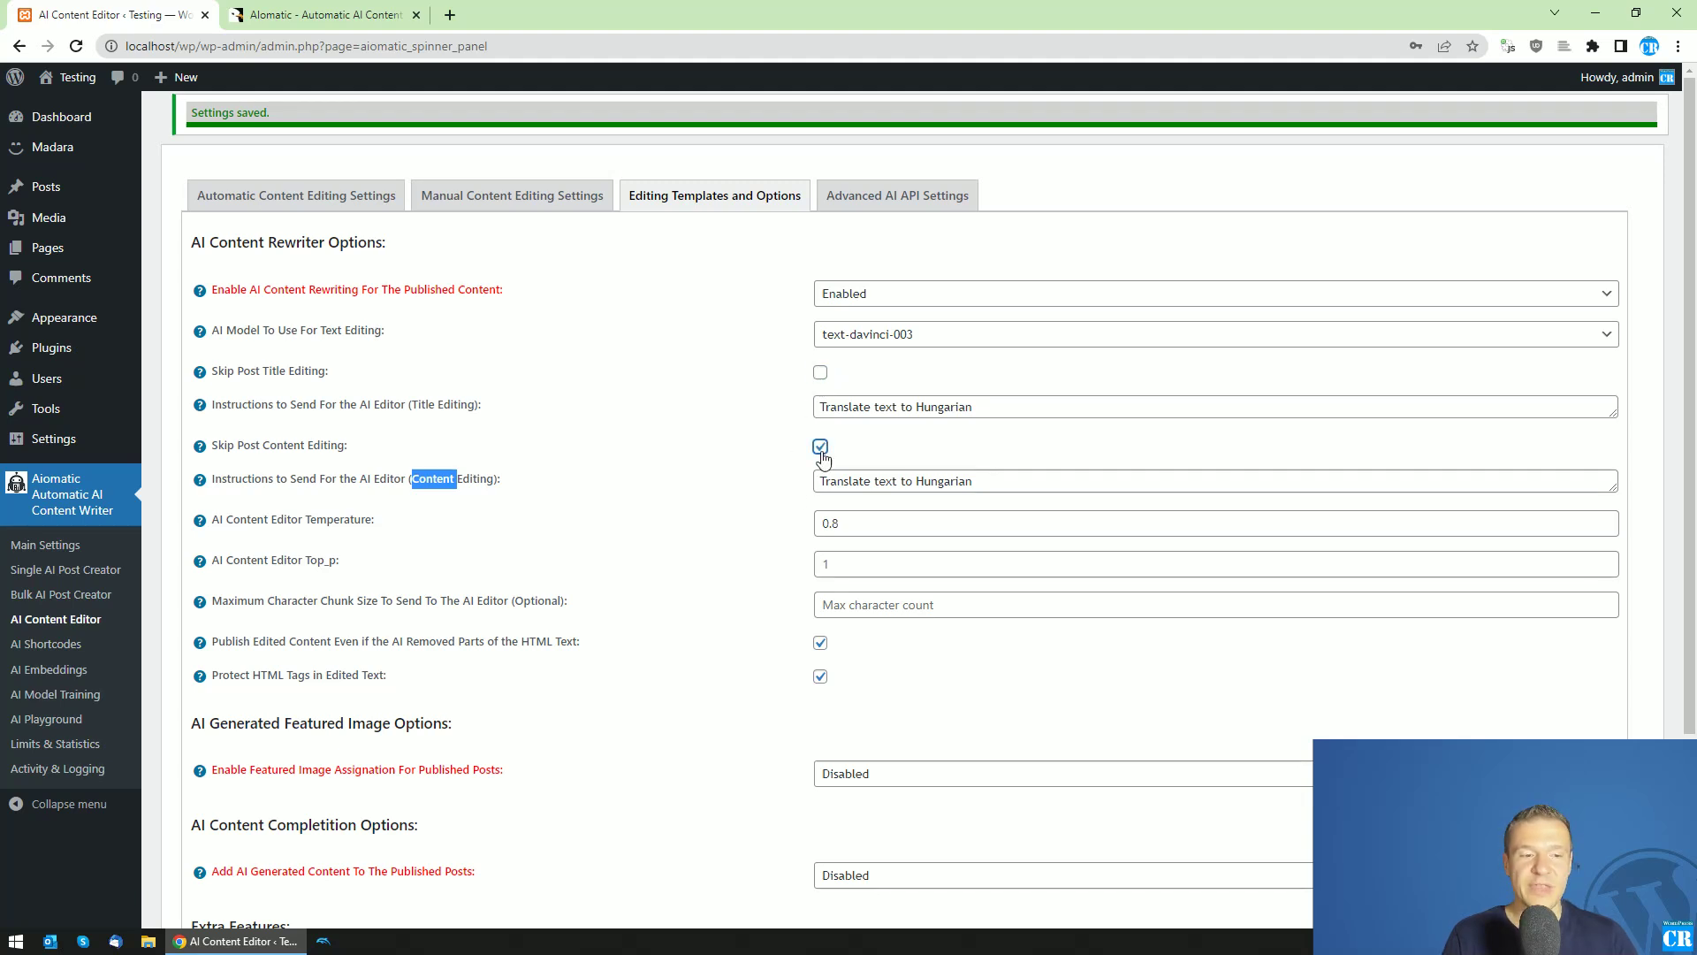
click(822, 451)
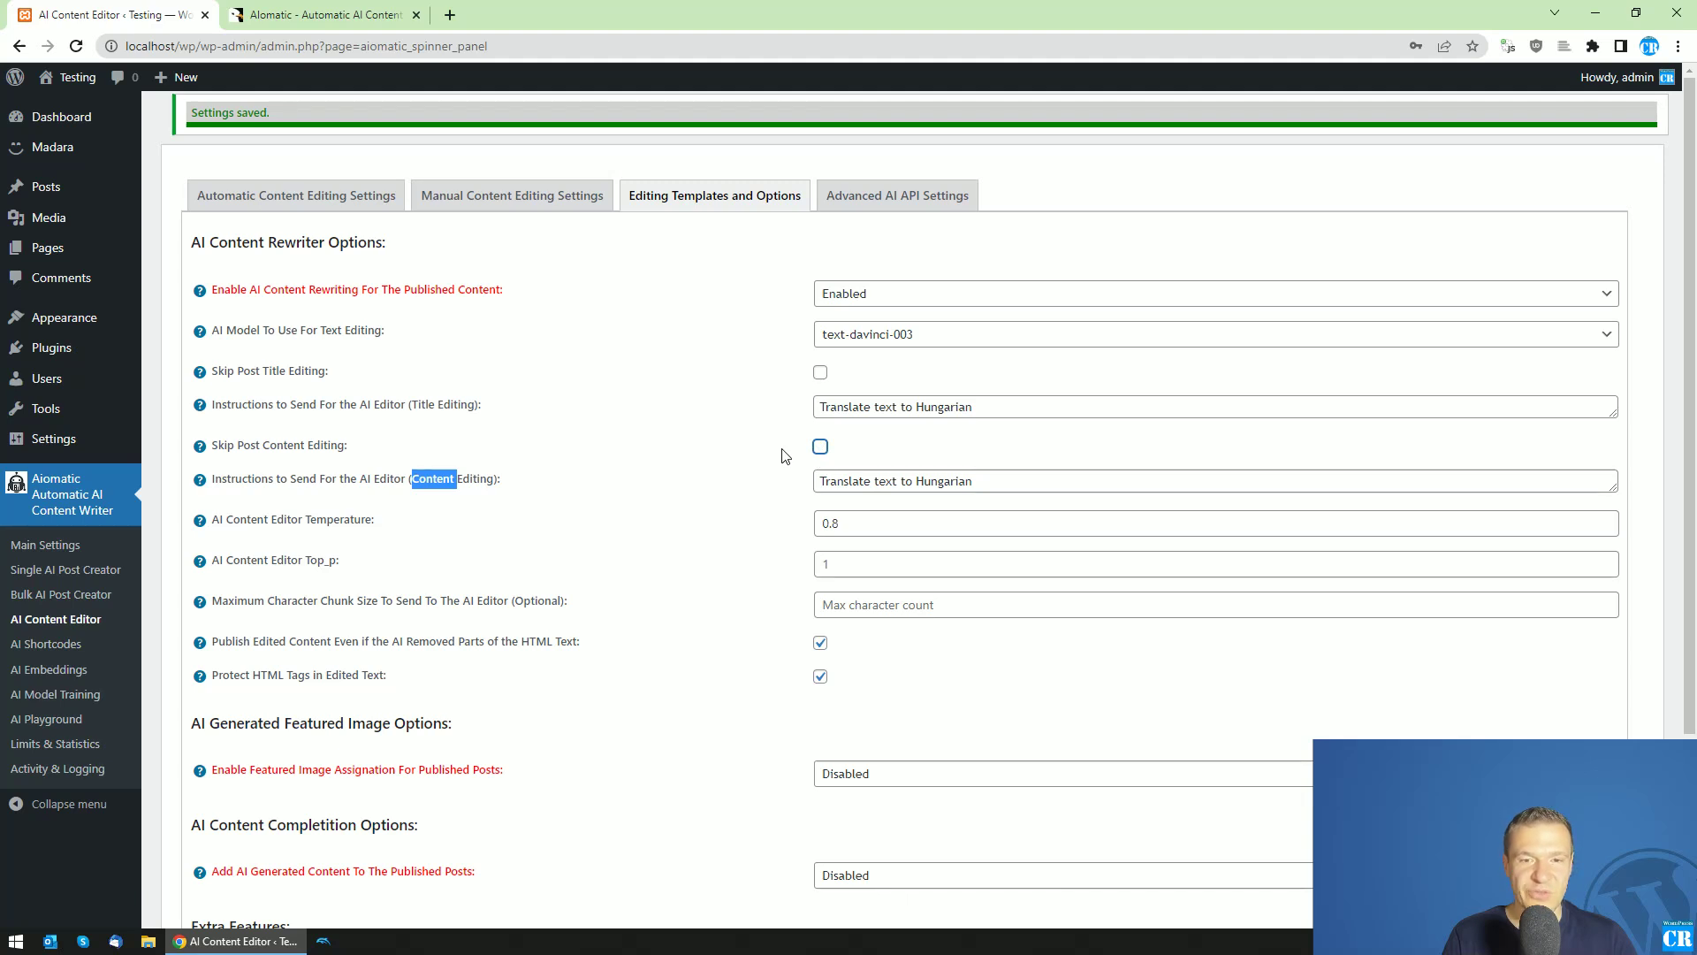
Step: Save the Hungarian translation rewriting settings
scroll(704, 530, down, 1)
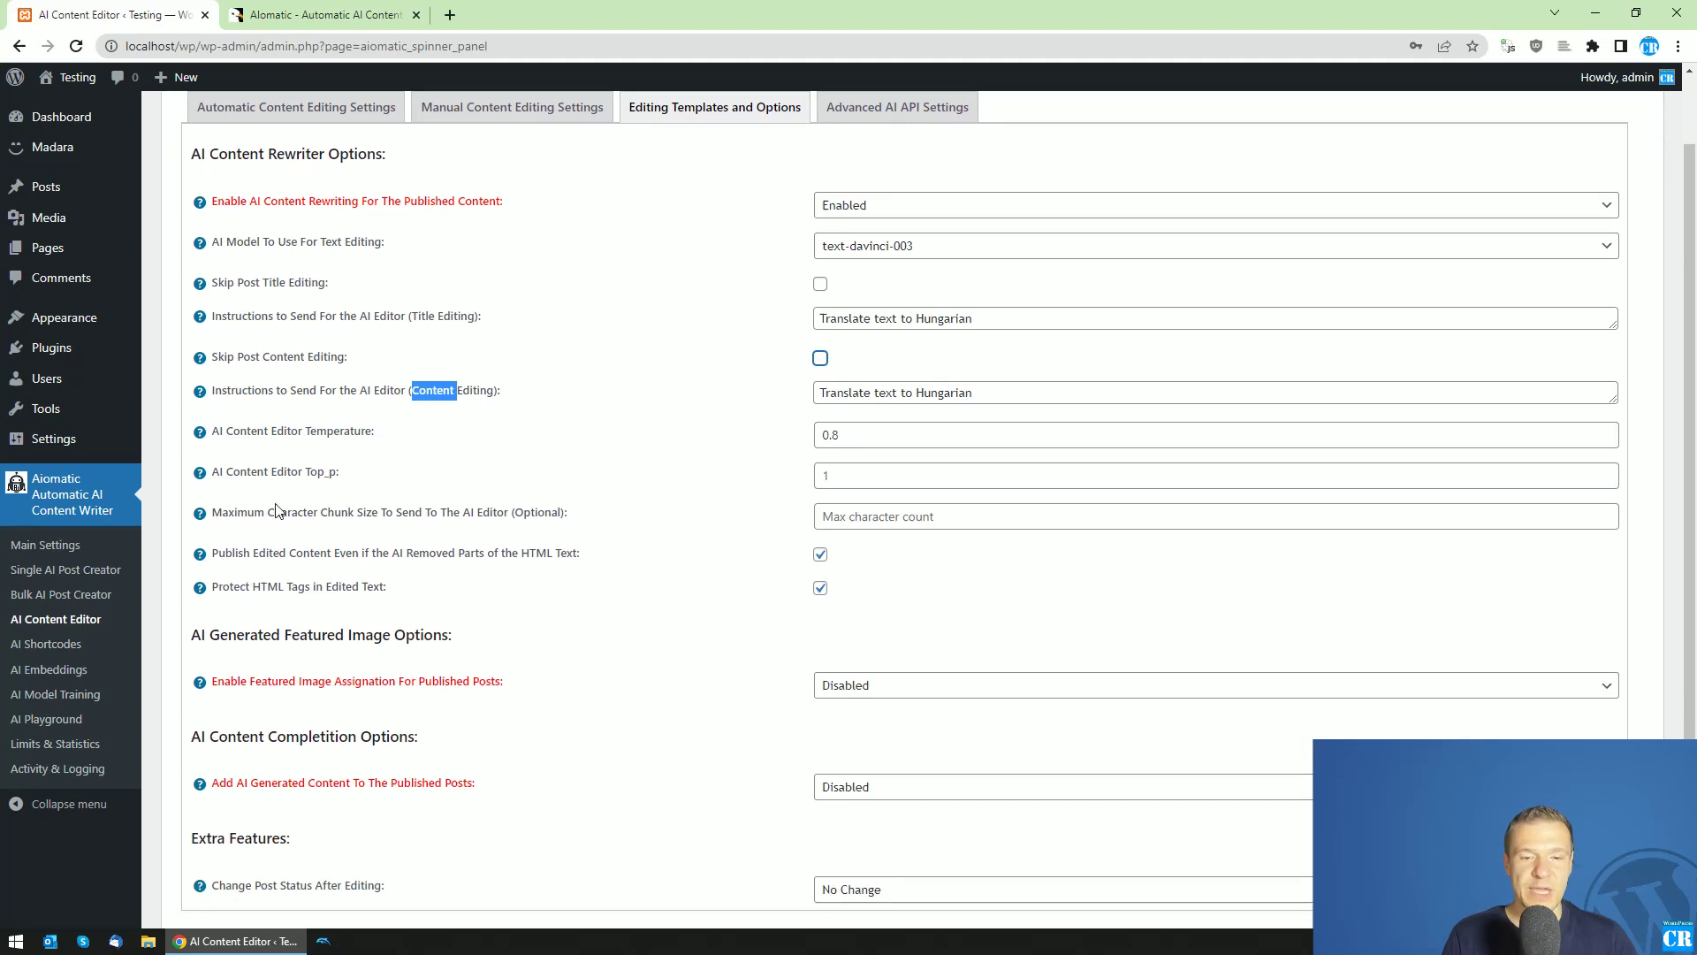
scroll(279, 511, down, 2)
click(235, 808)
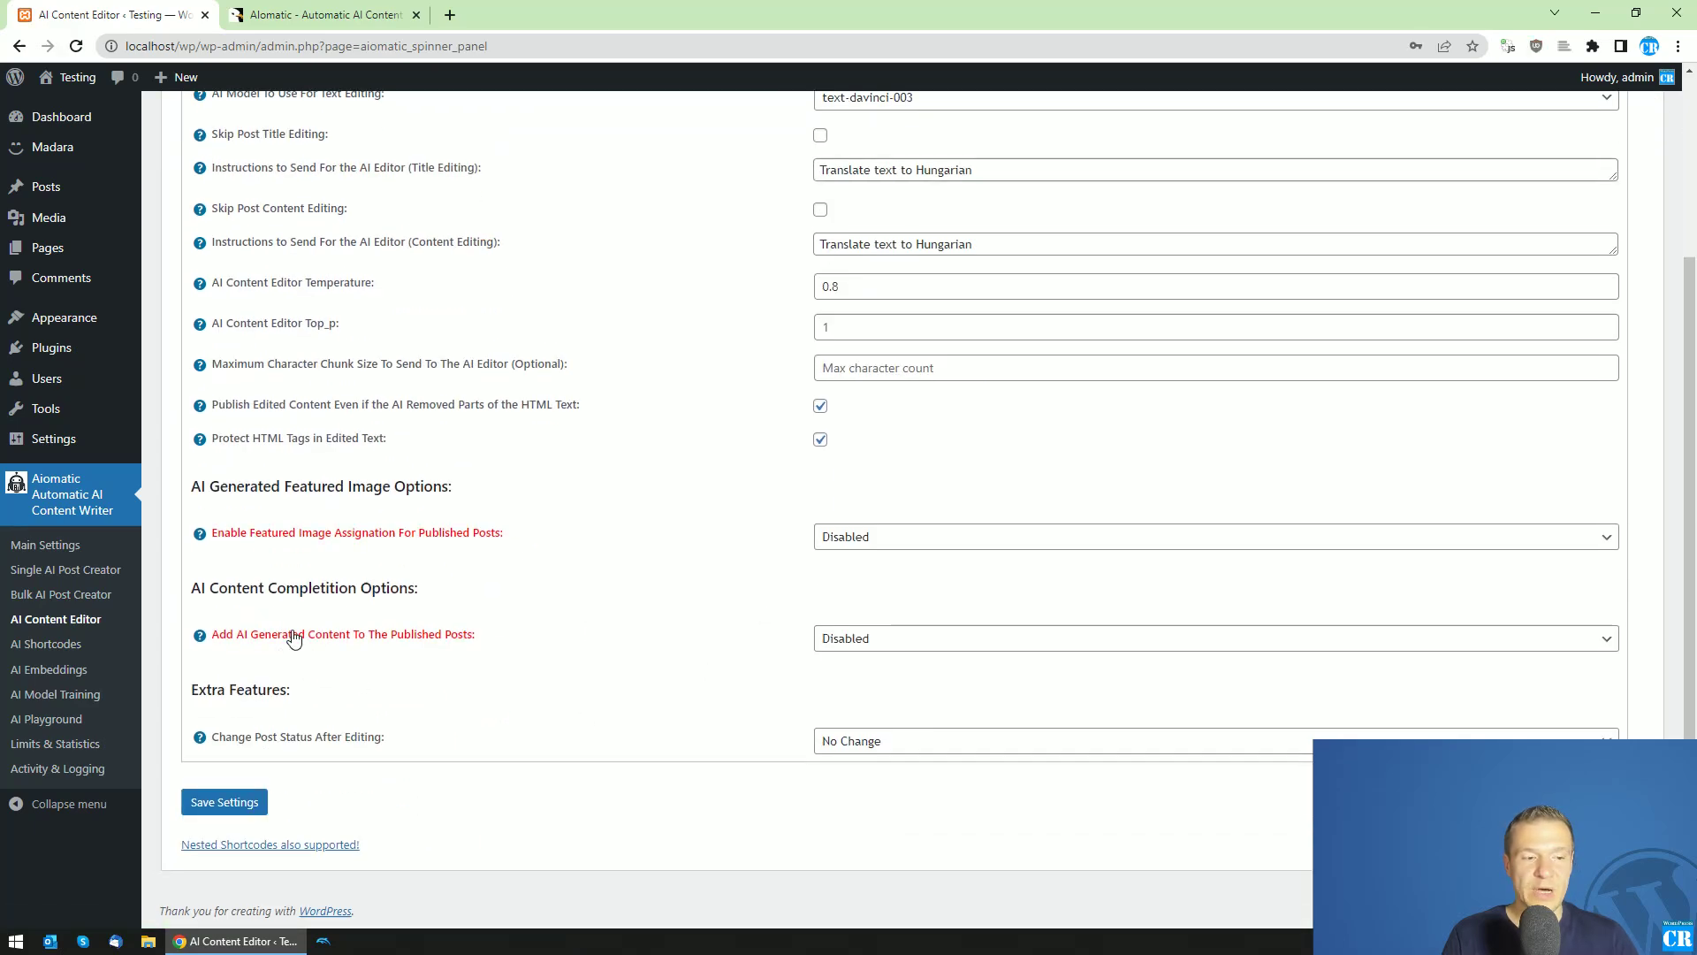
Step: Try Append and Prepend for Add AI Generated Content, then set it back to Disabled
click(850, 639)
click(851, 662)
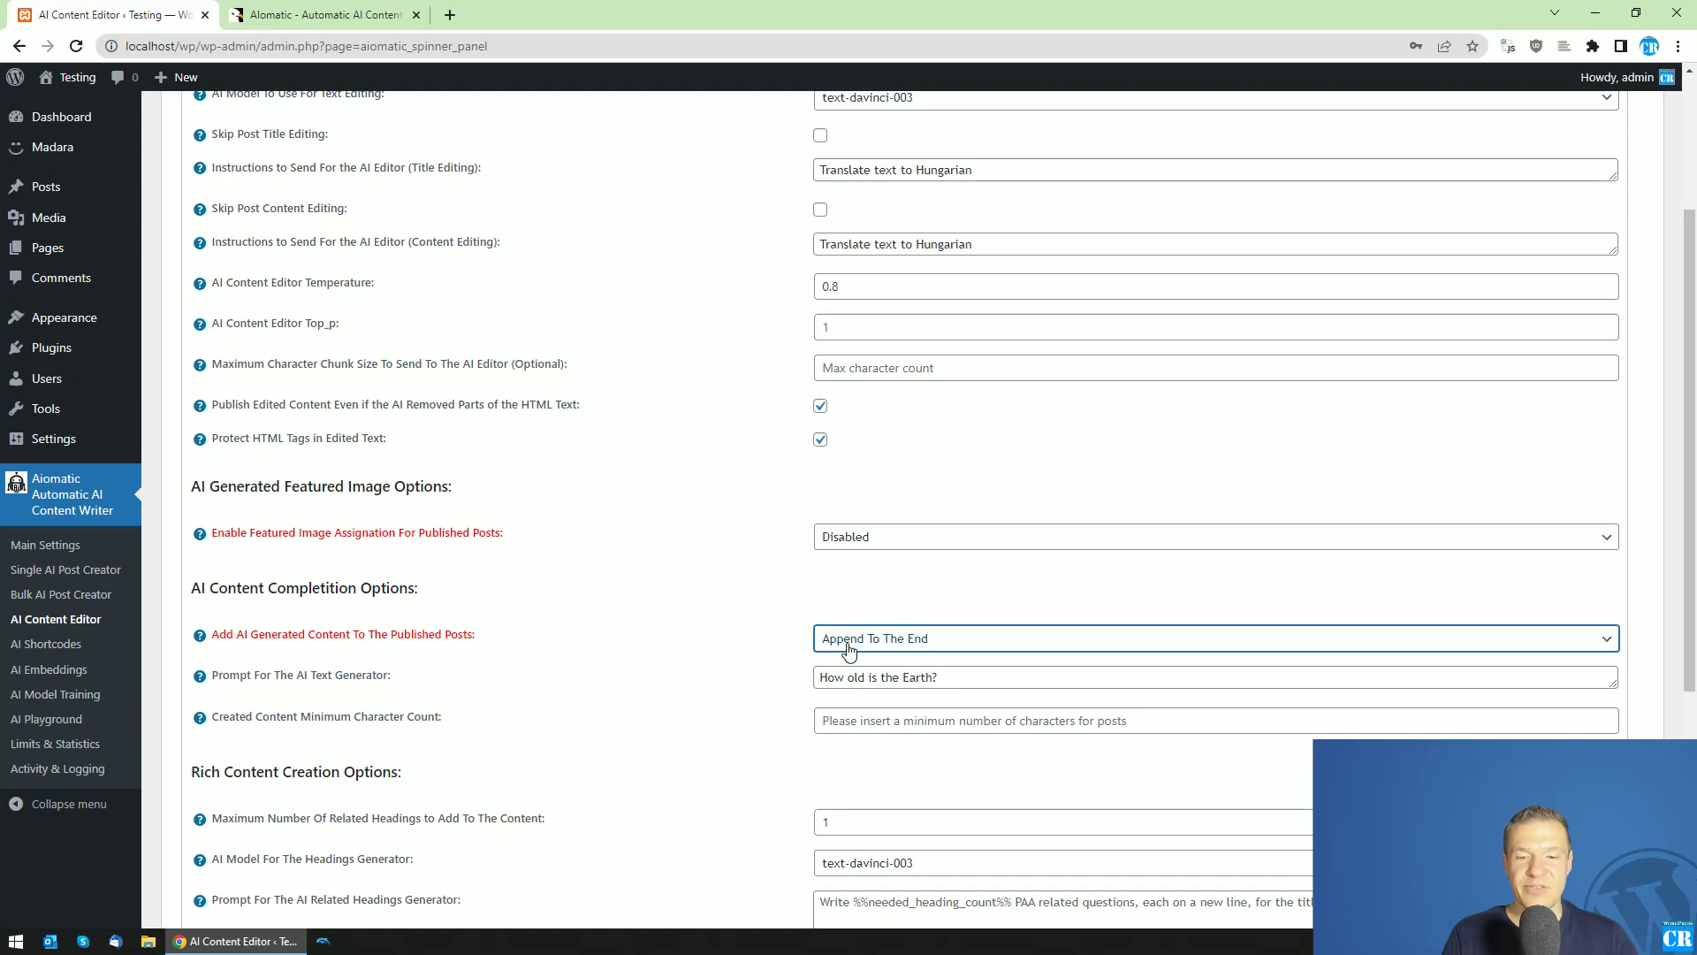
click(849, 650)
click(848, 675)
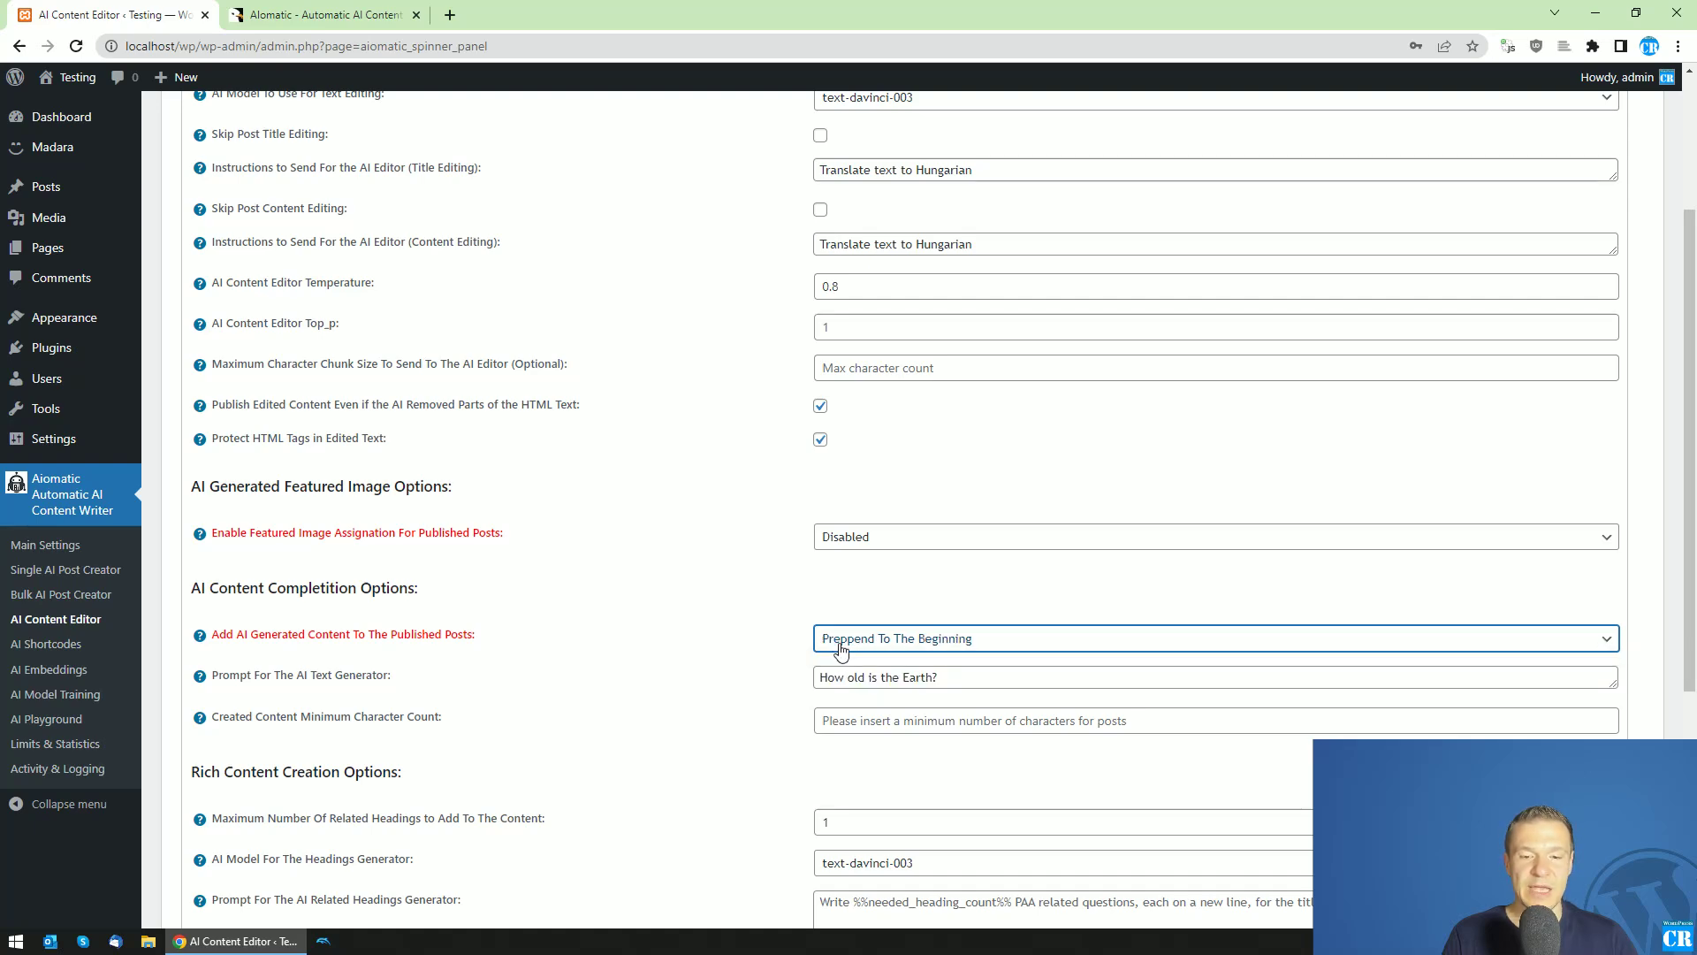
scroll(849, 676, down, 4)
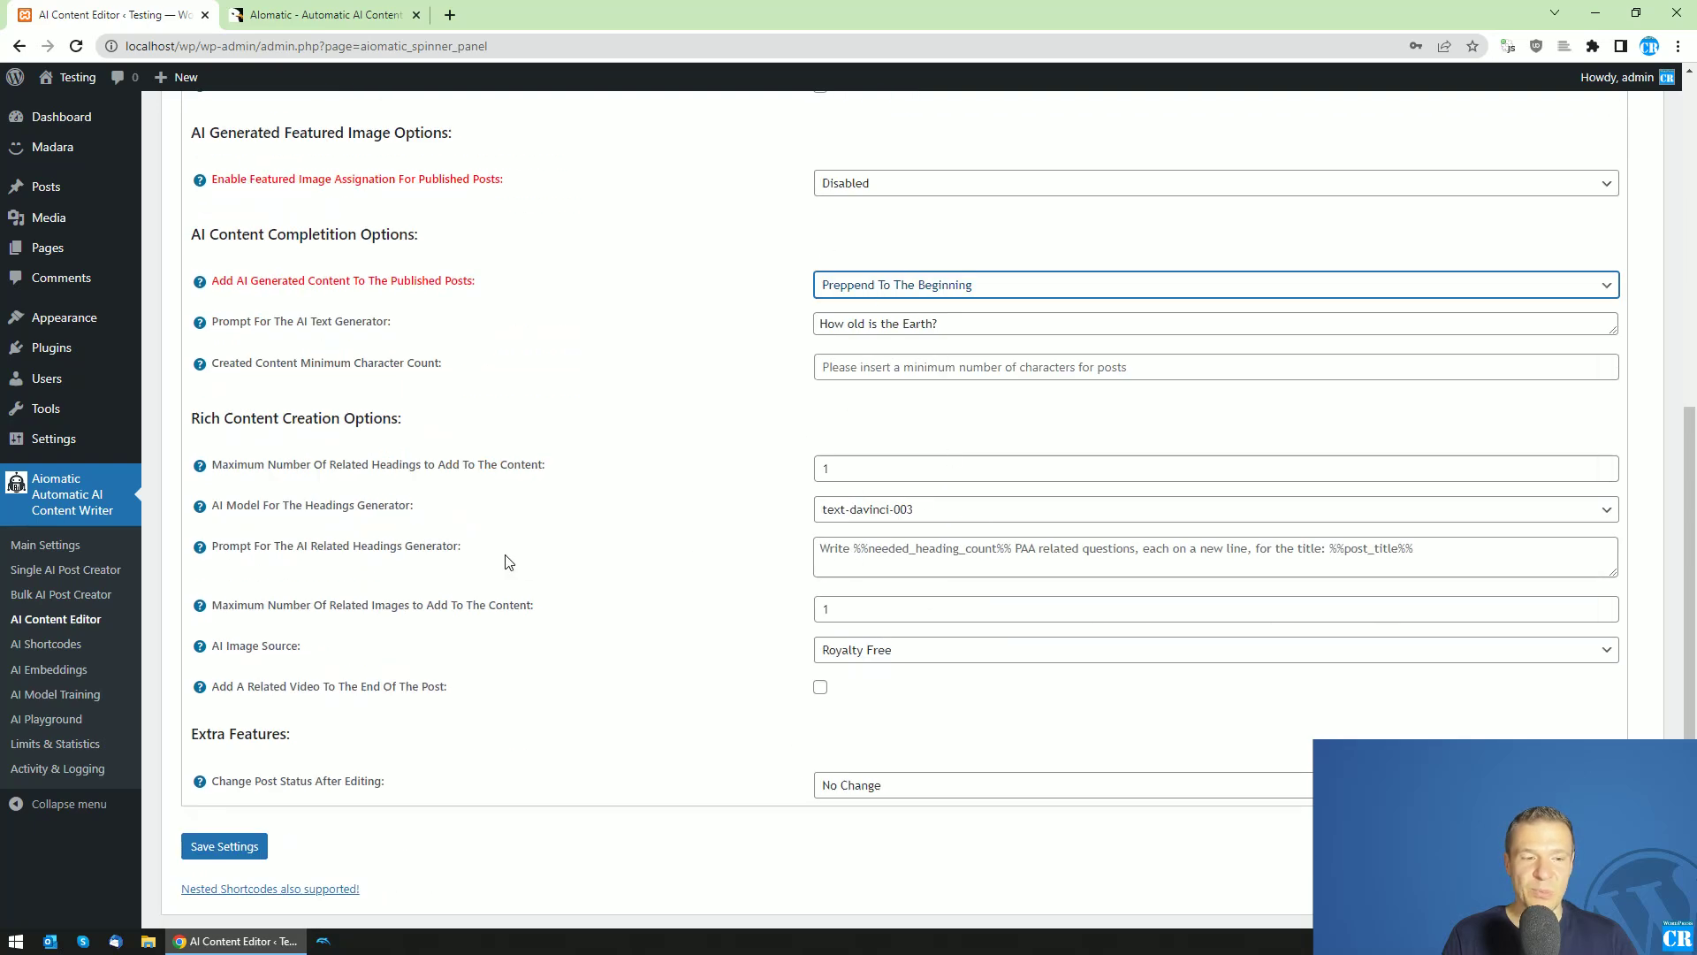
click(848, 292)
click(849, 343)
scroll(753, 433, up, 3)
scroll(804, 574, down, 2)
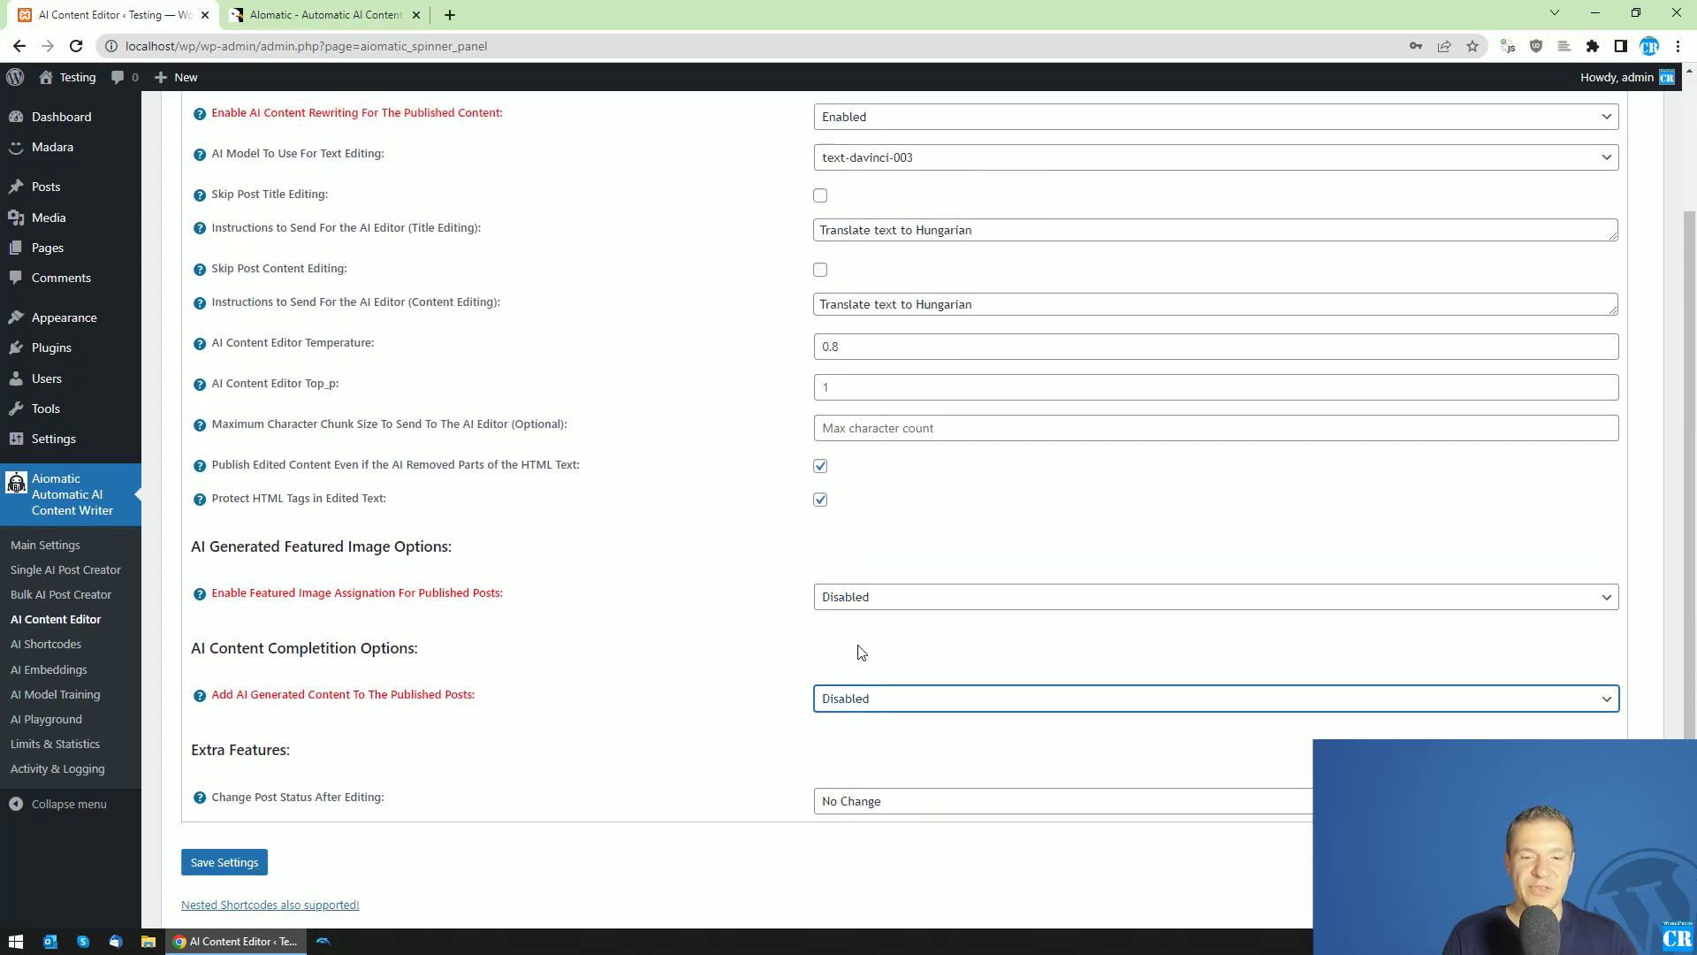
Step: Set Featured Image Assignation to Disabled after trying it enabled, and save the settings
click(863, 601)
click(863, 633)
scroll(861, 619, down, 2)
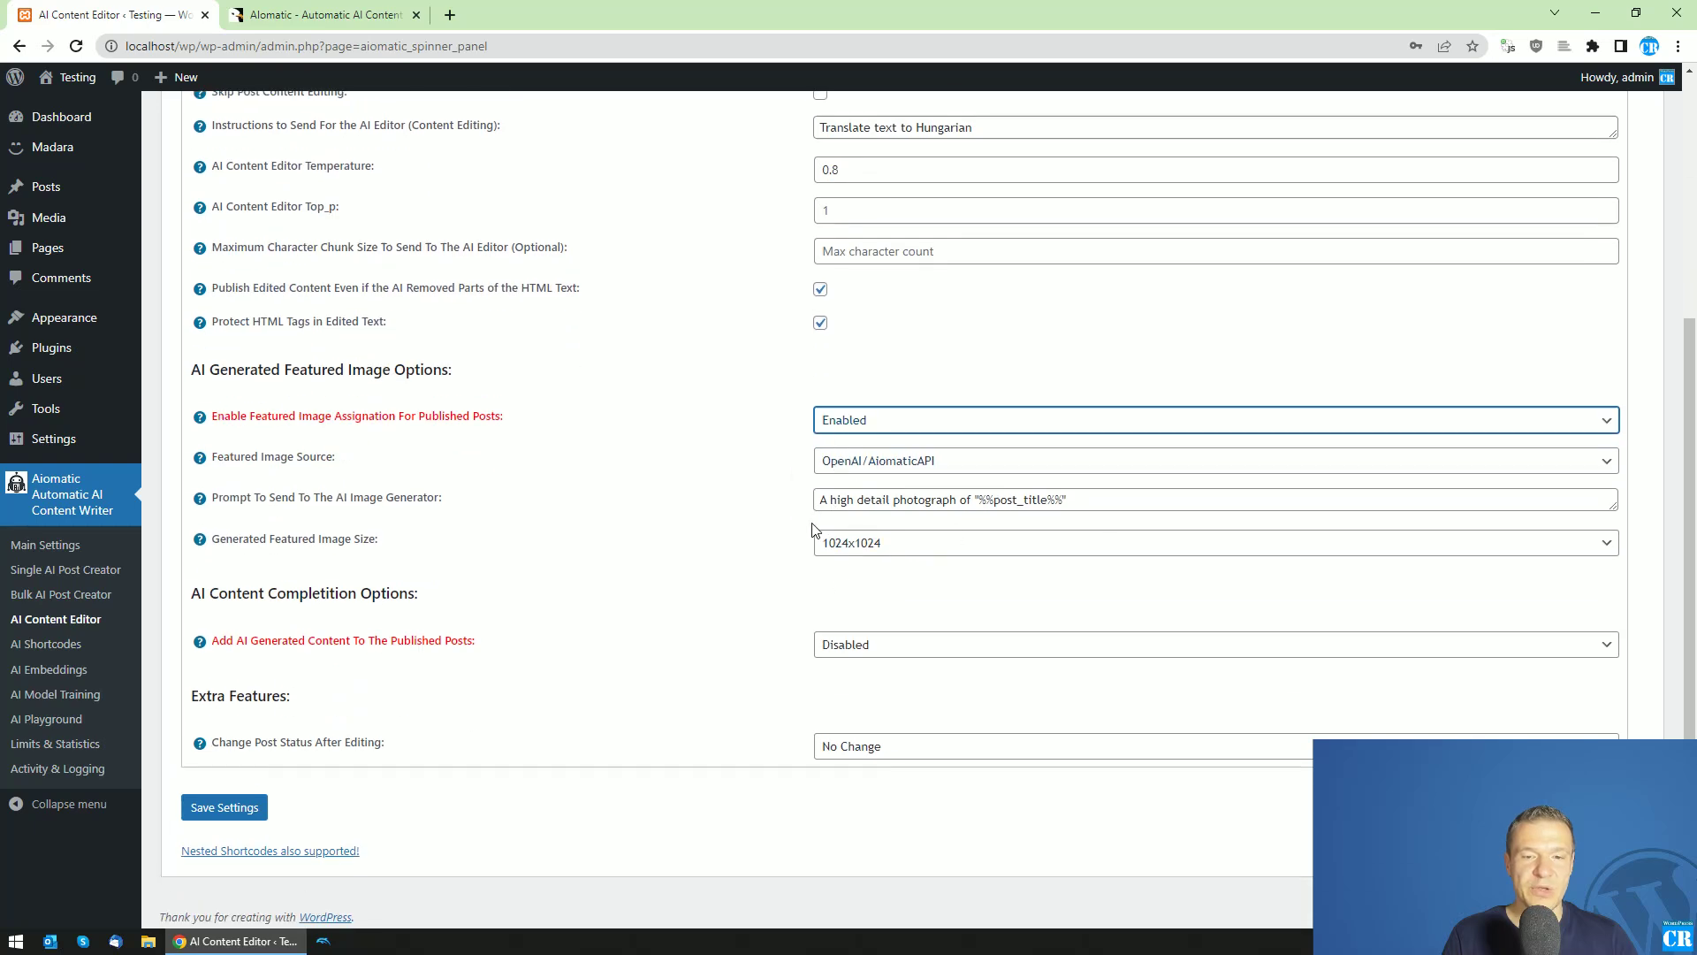
click(878, 424)
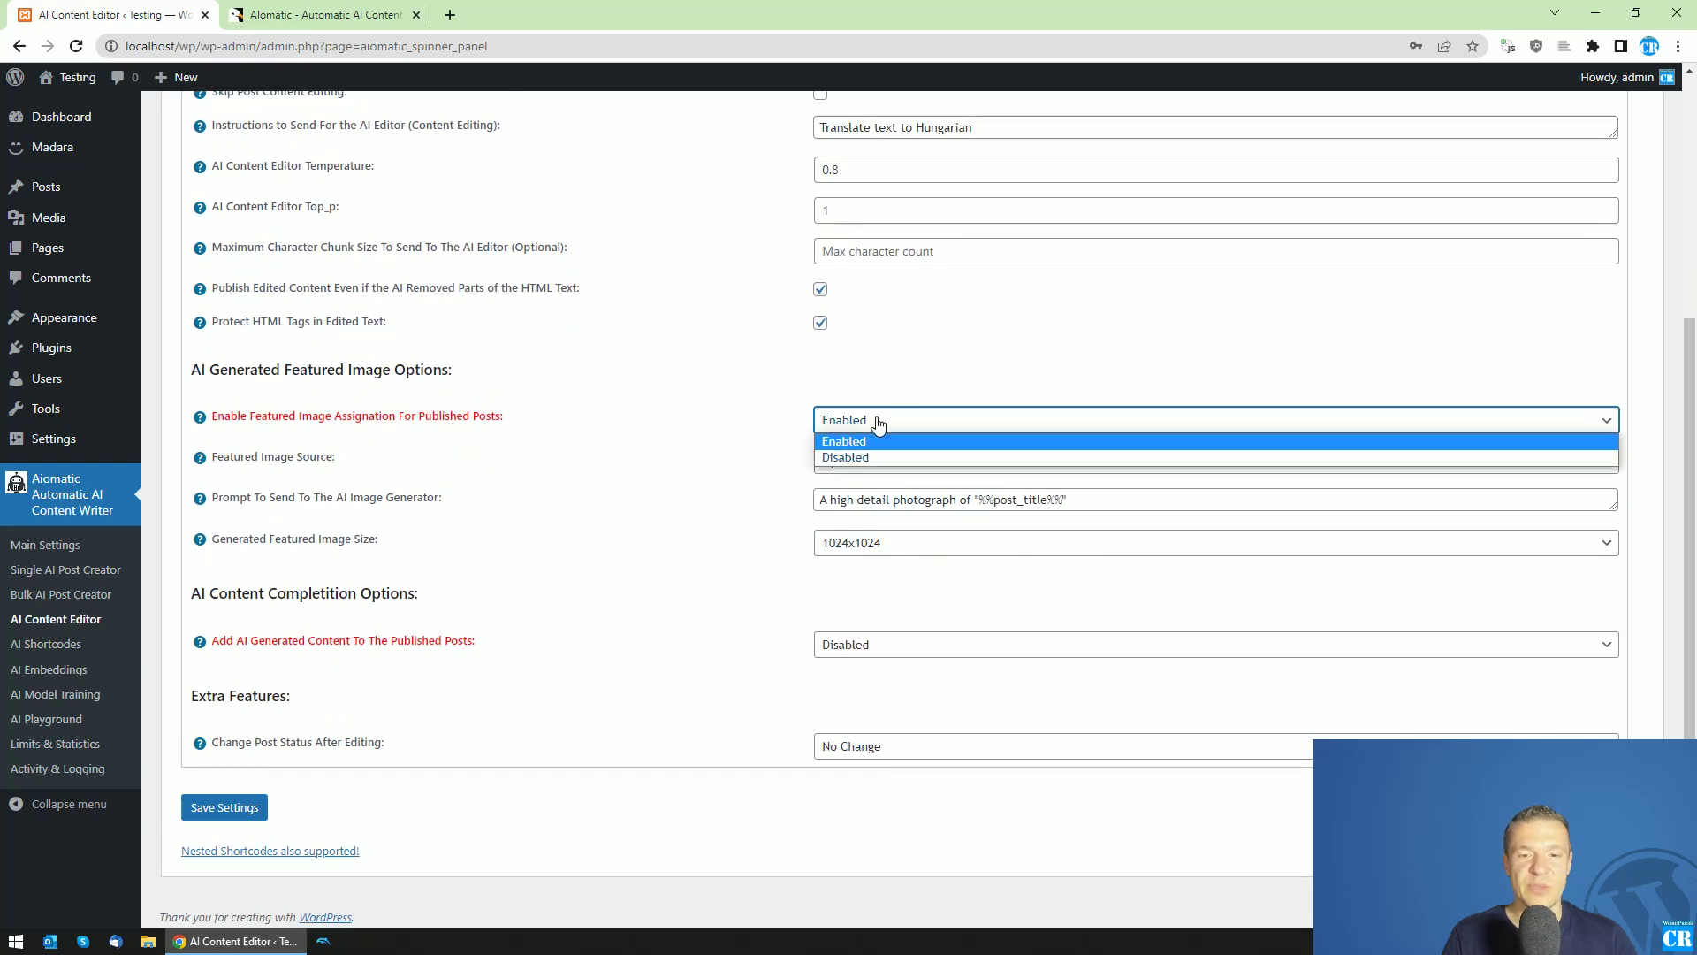
click(851, 455)
scroll(747, 540, up, 3)
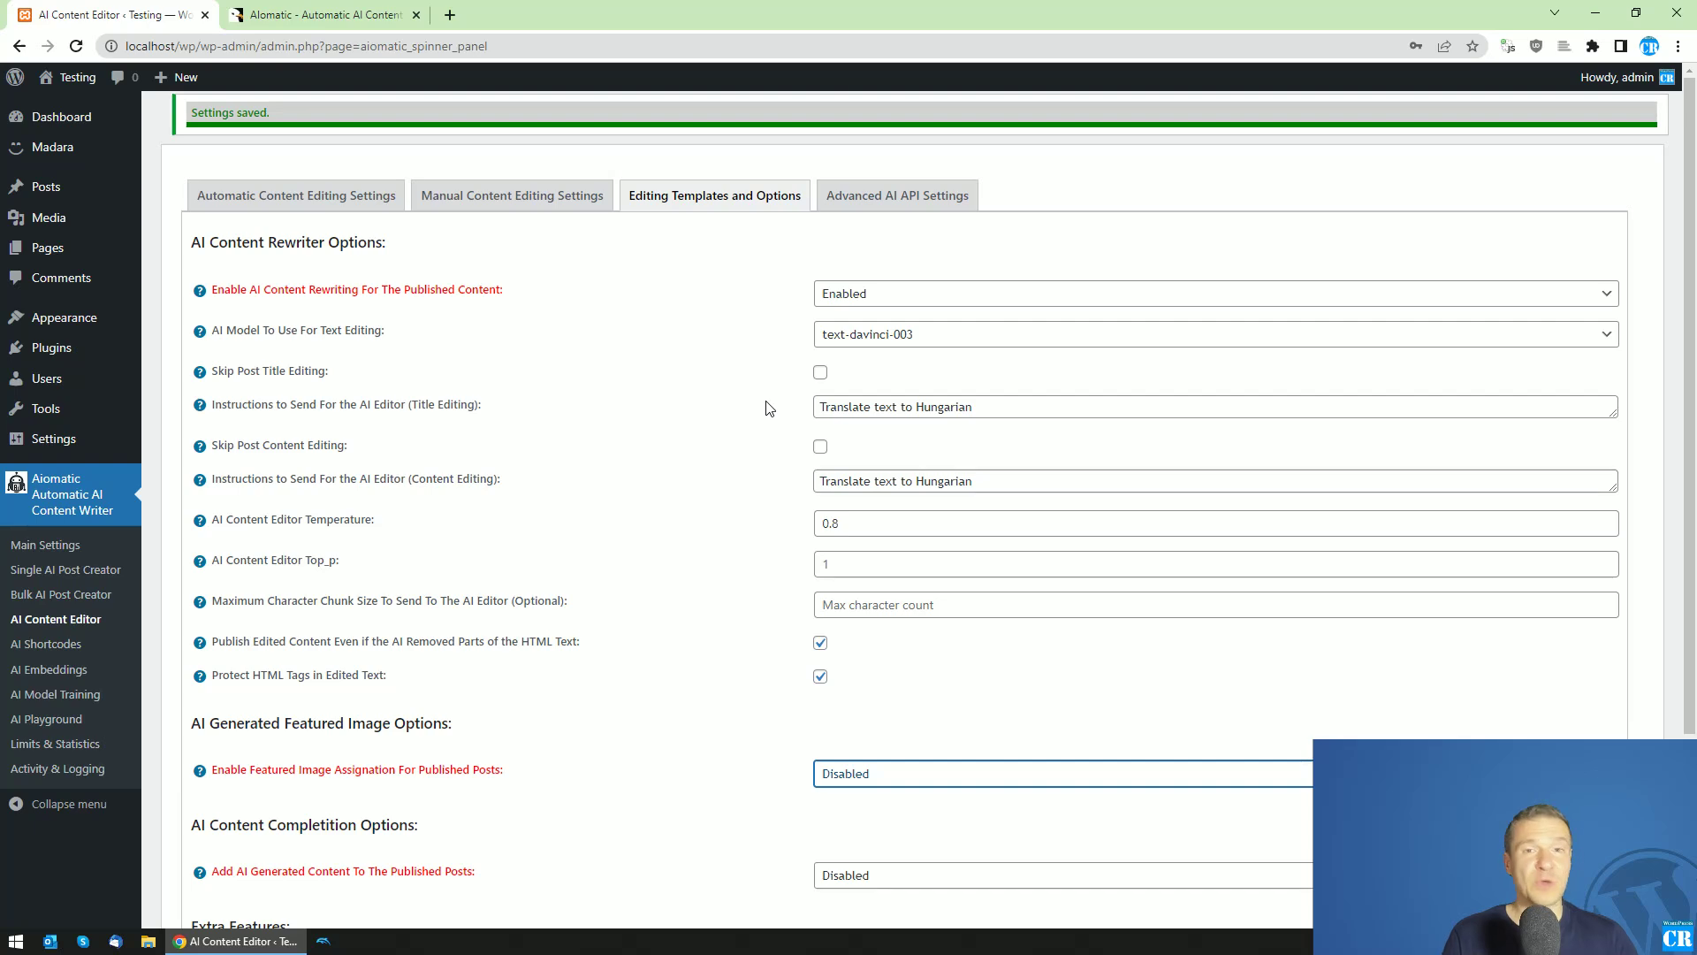
scroll(424, 532, down, 3)
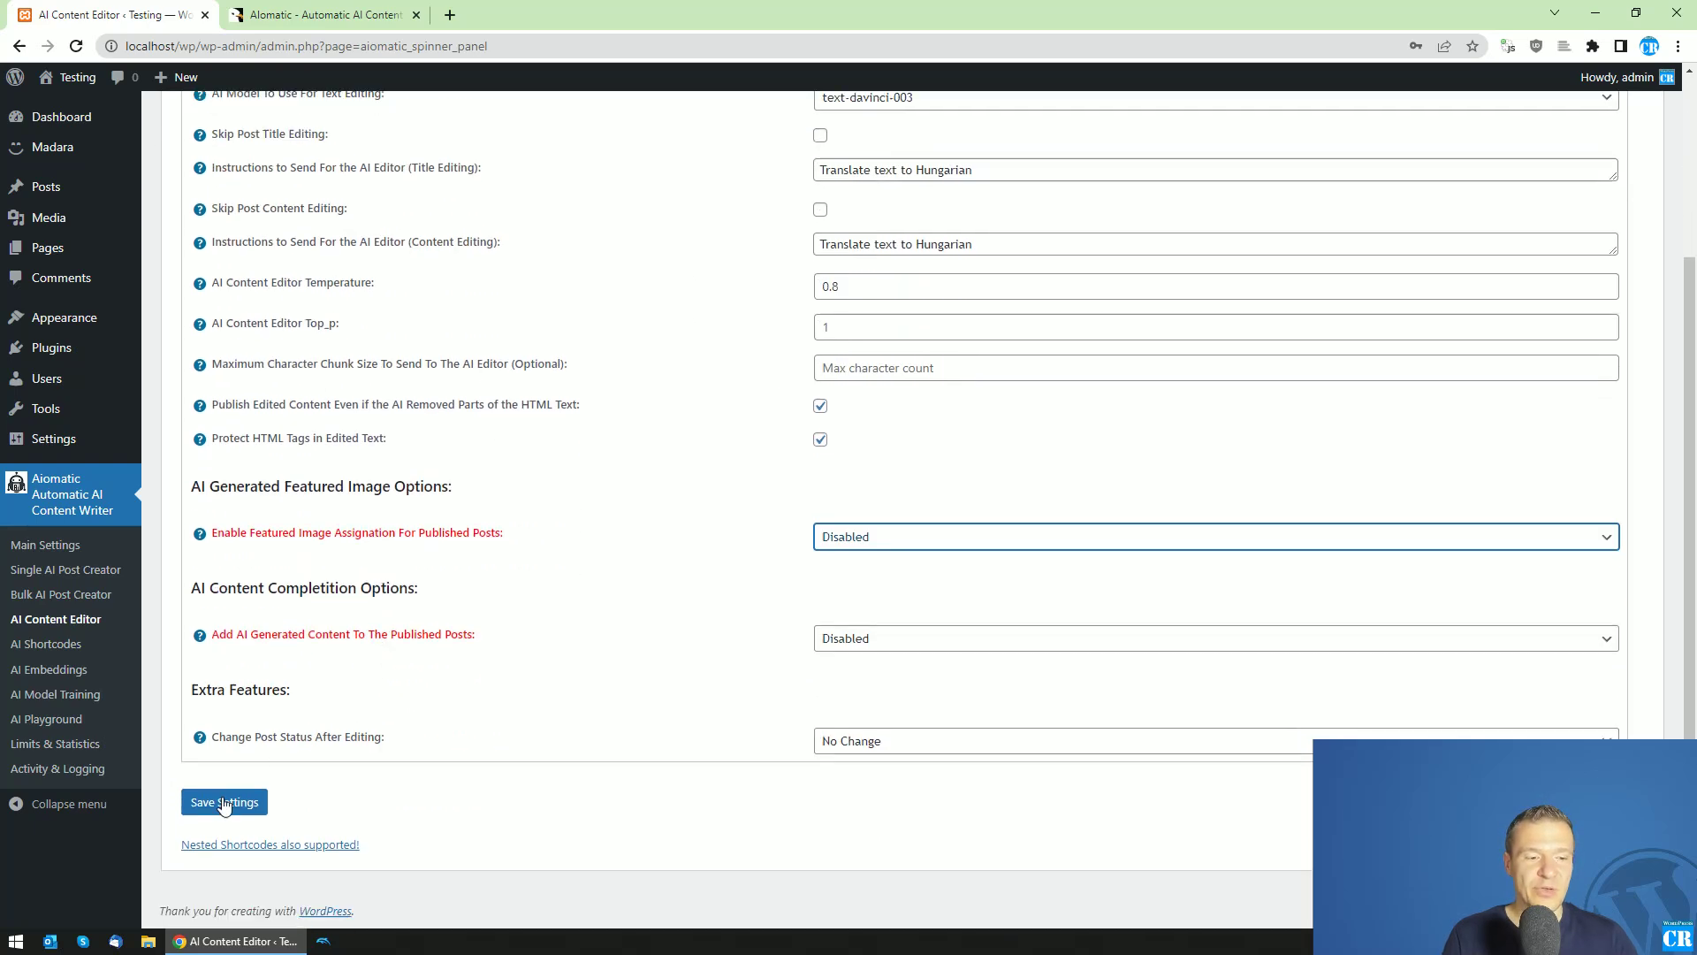
click(228, 802)
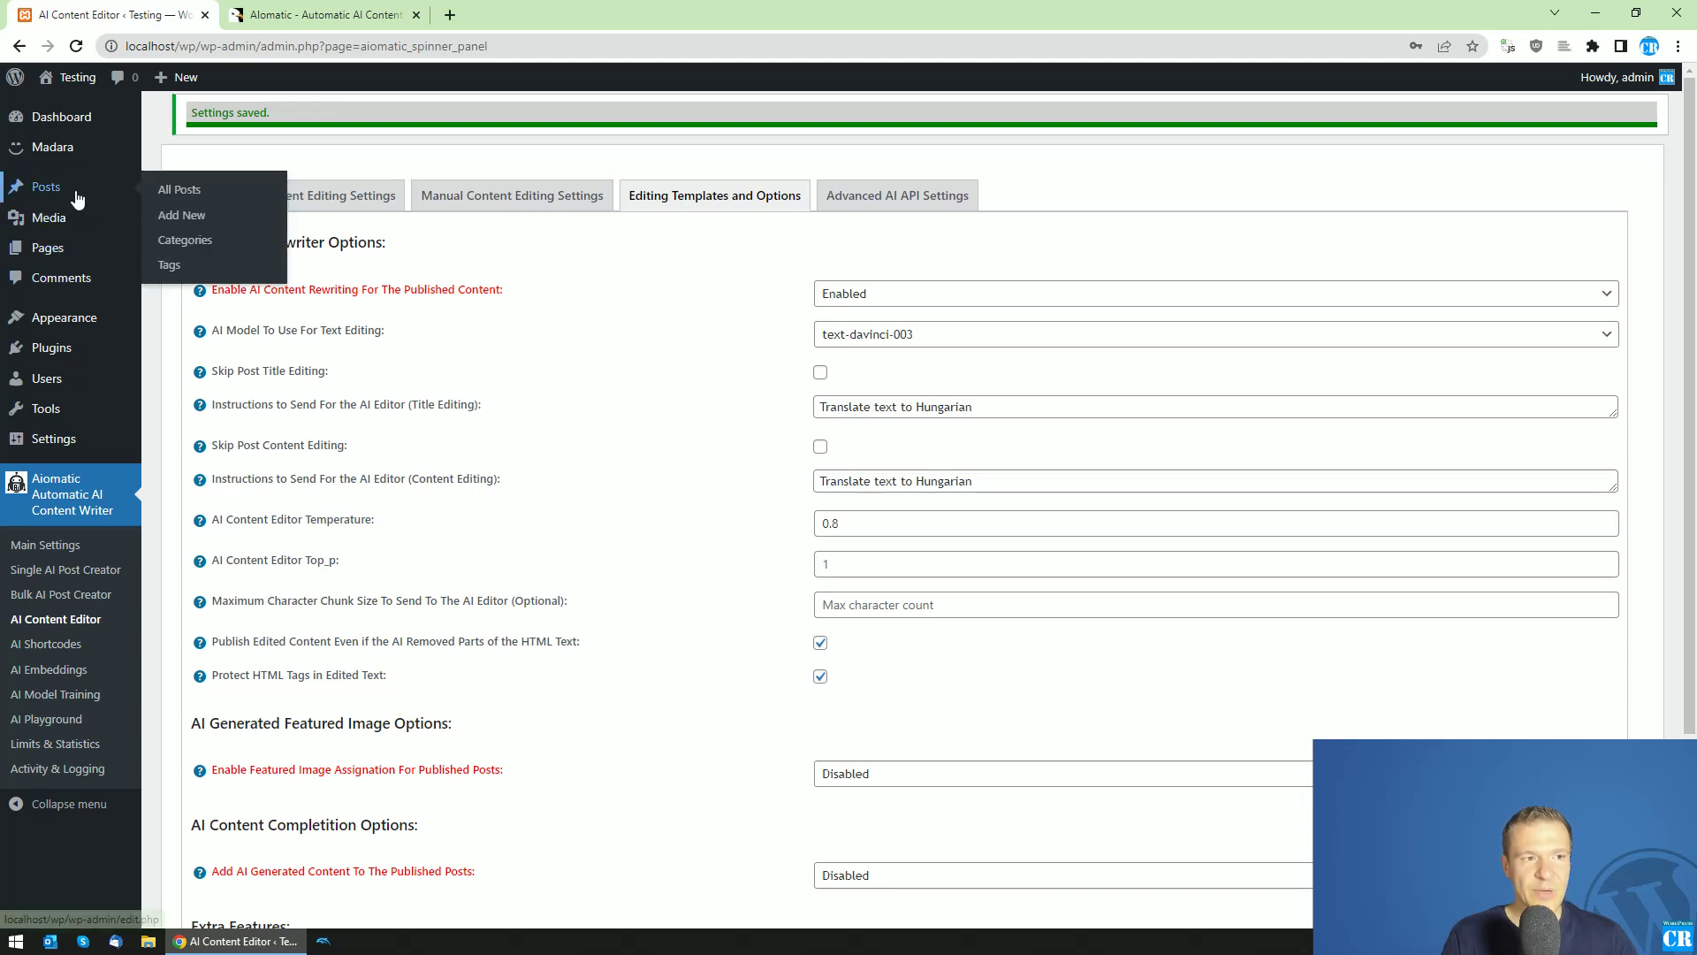
Step: Trash the existing 'test' post from a new Posts tab and delete it permanently from Trash
middle_click(99, 184)
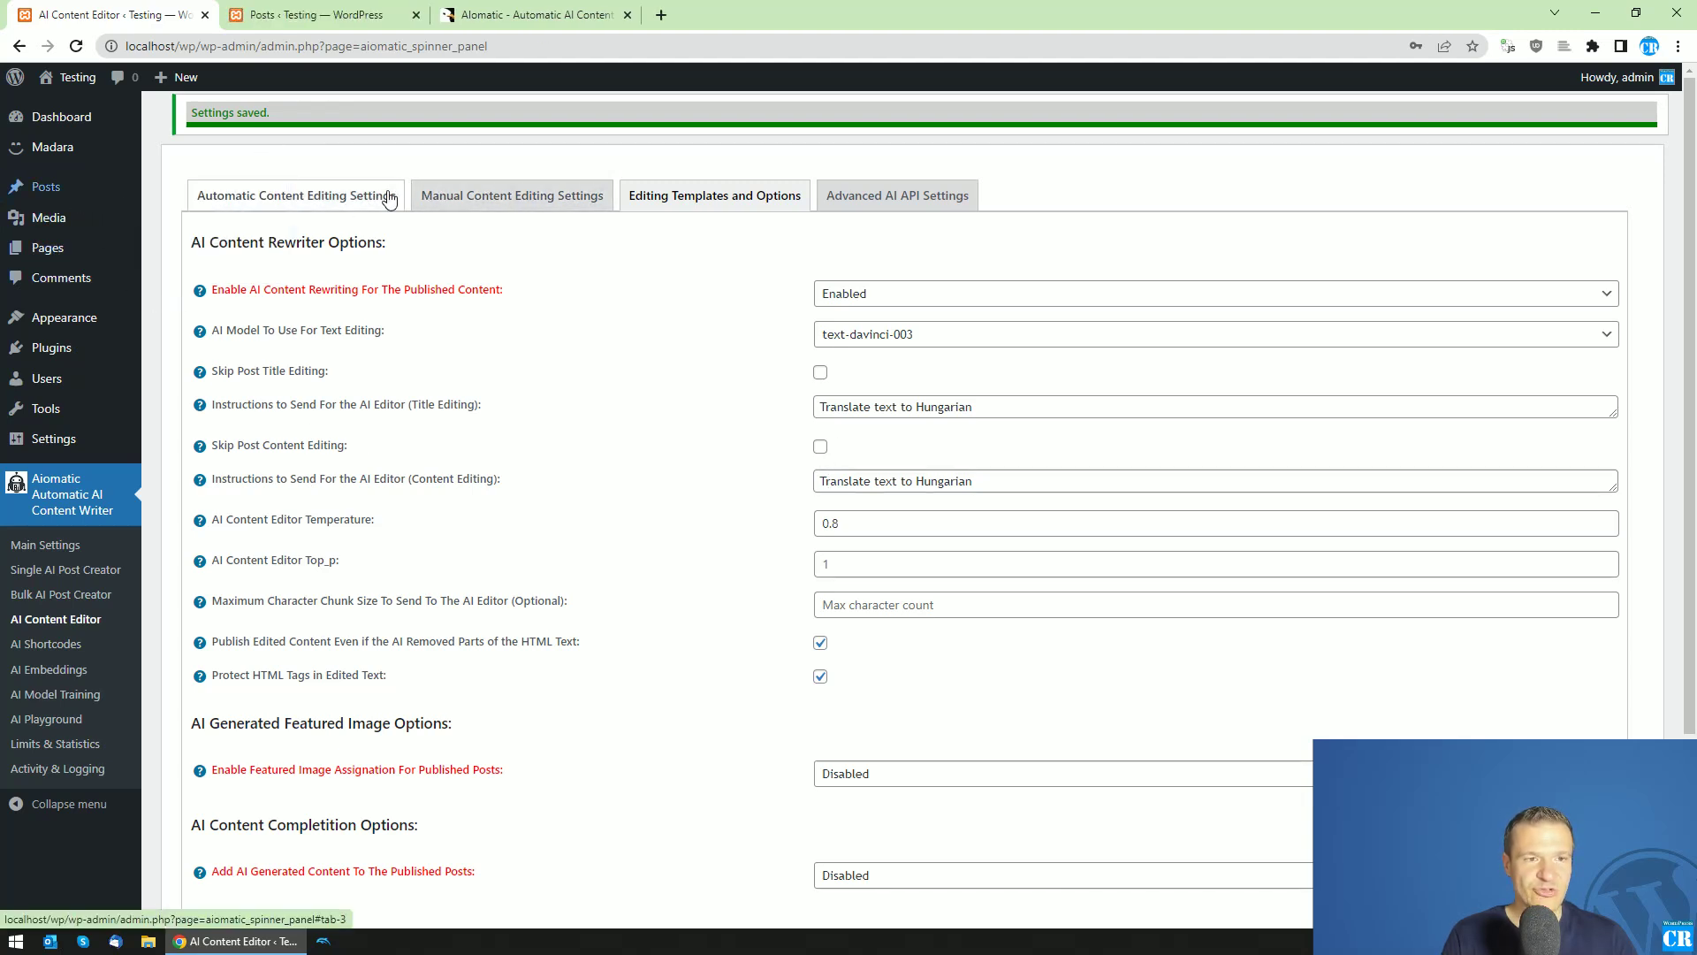
click(287, 197)
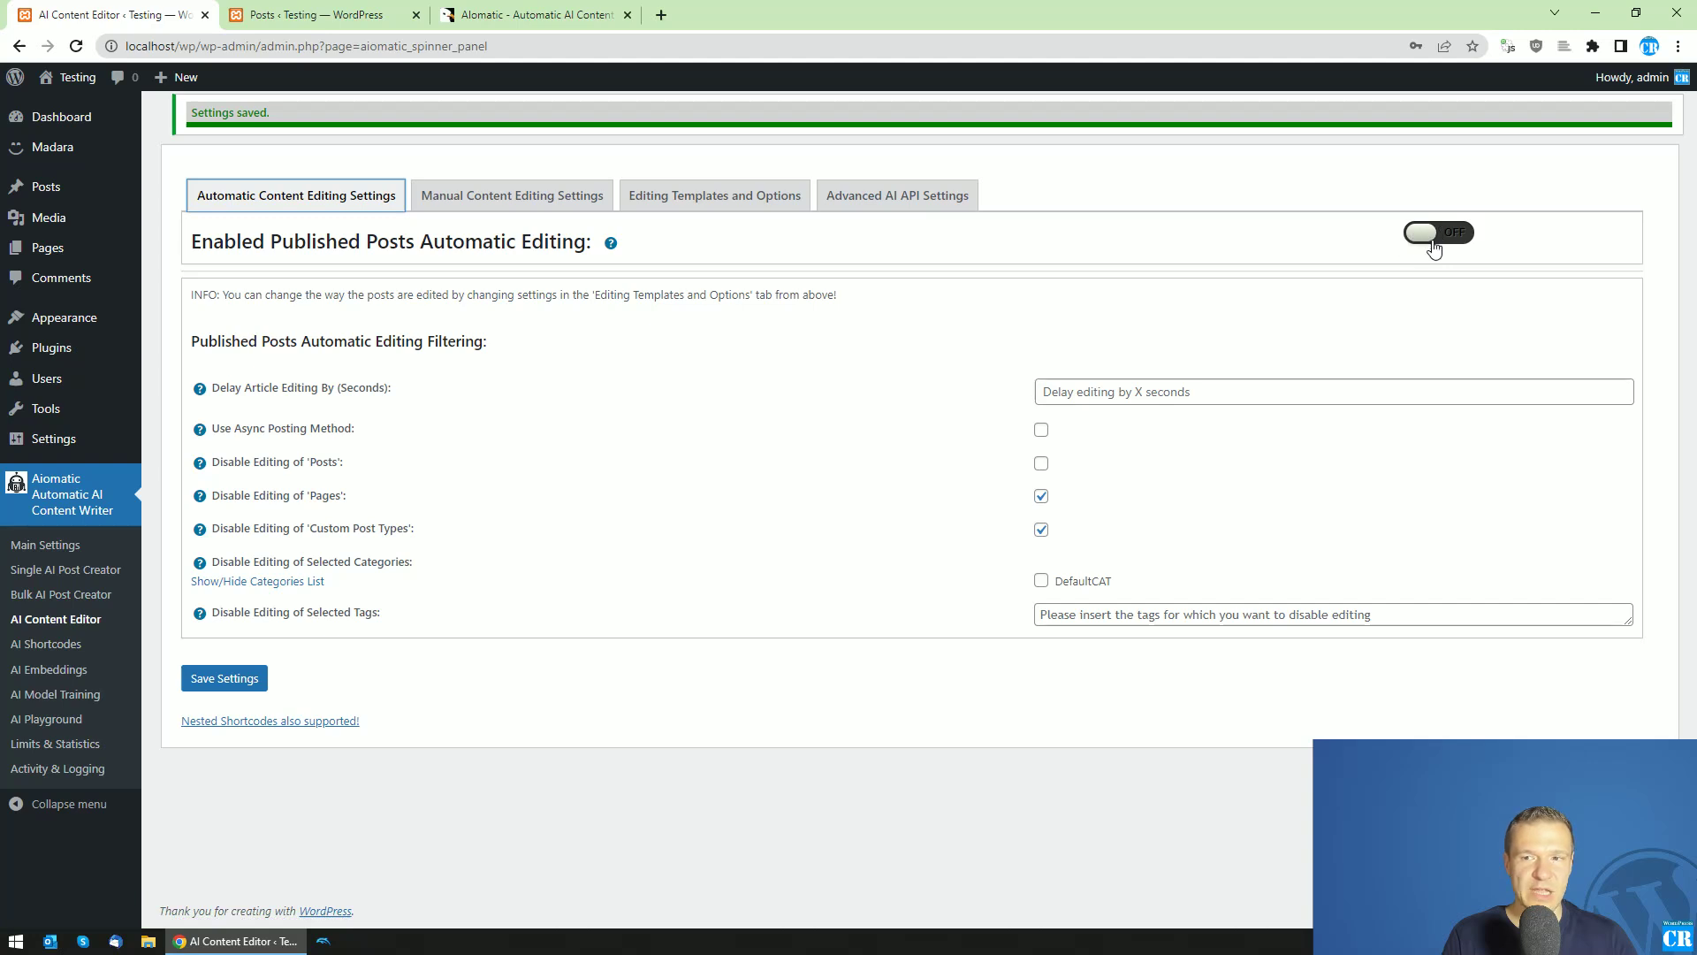
click(386, 12)
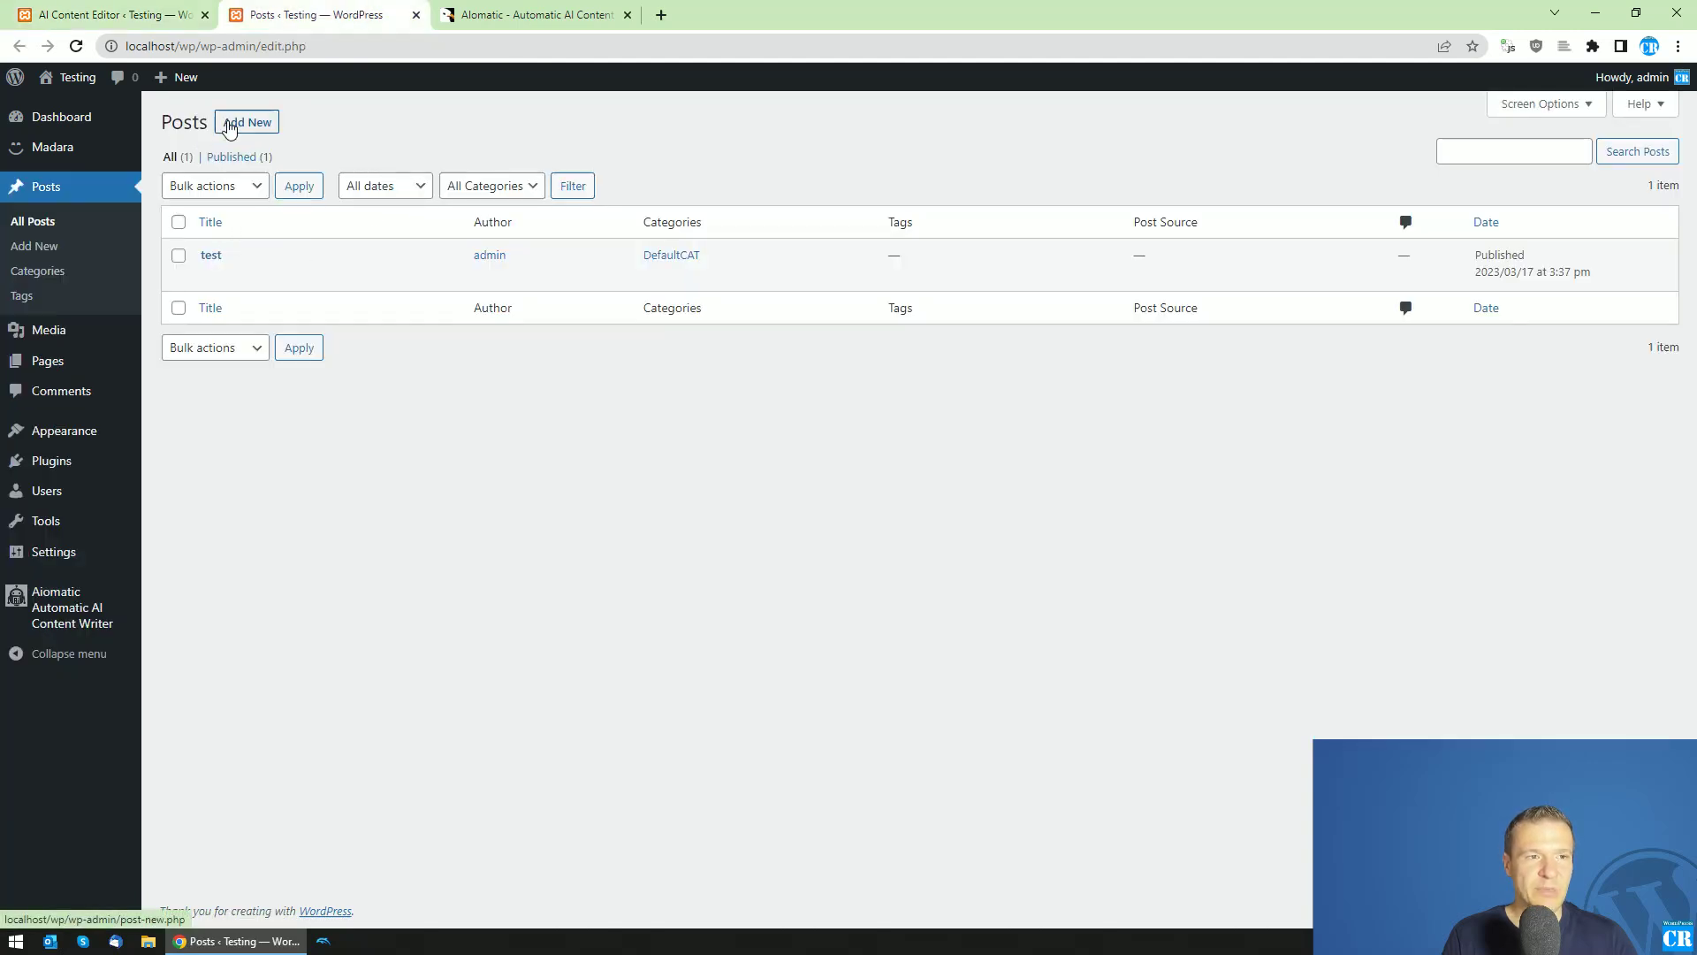
click(301, 276)
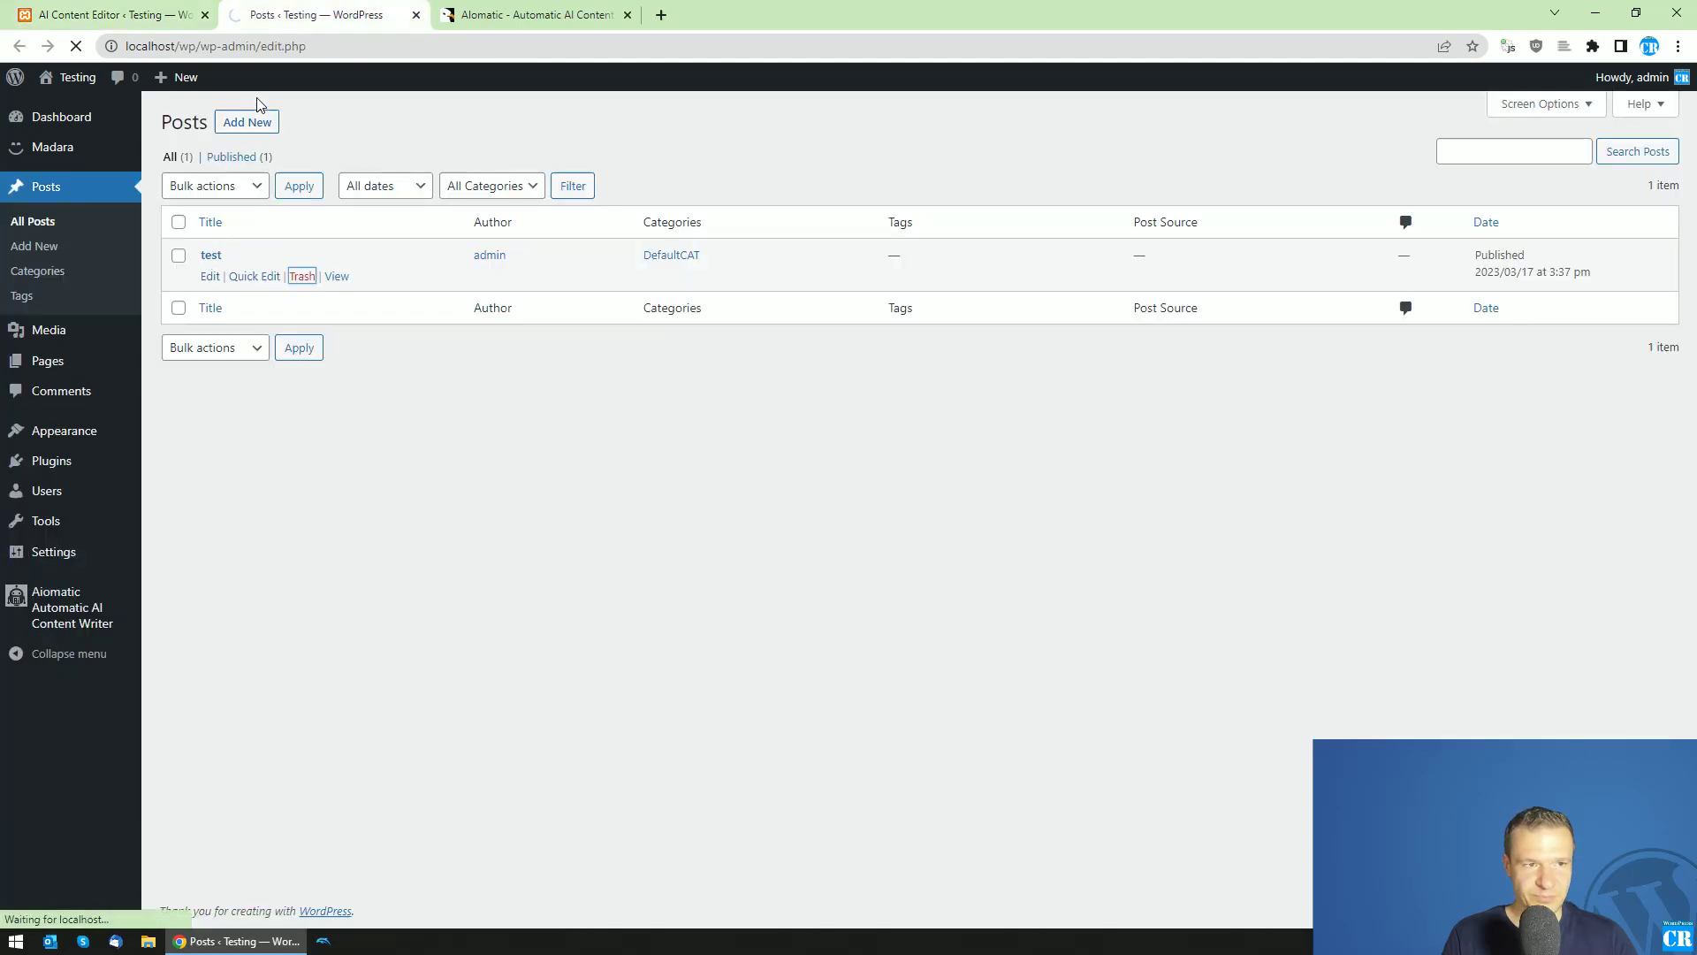
click(231, 213)
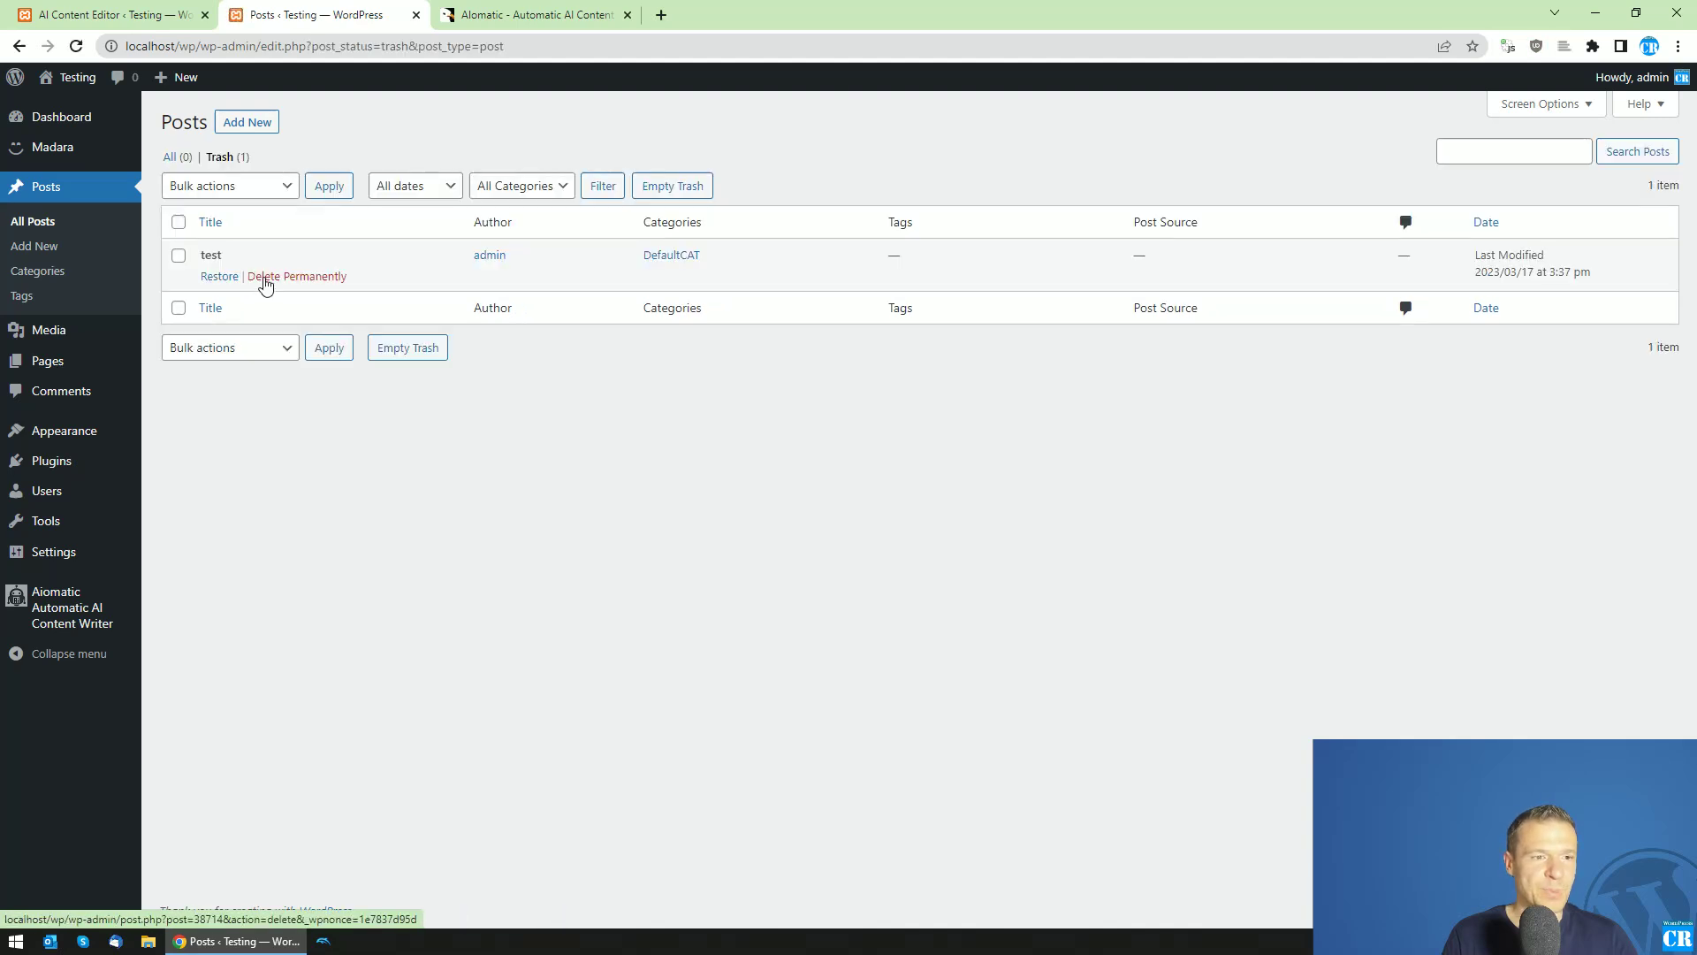
click(264, 278)
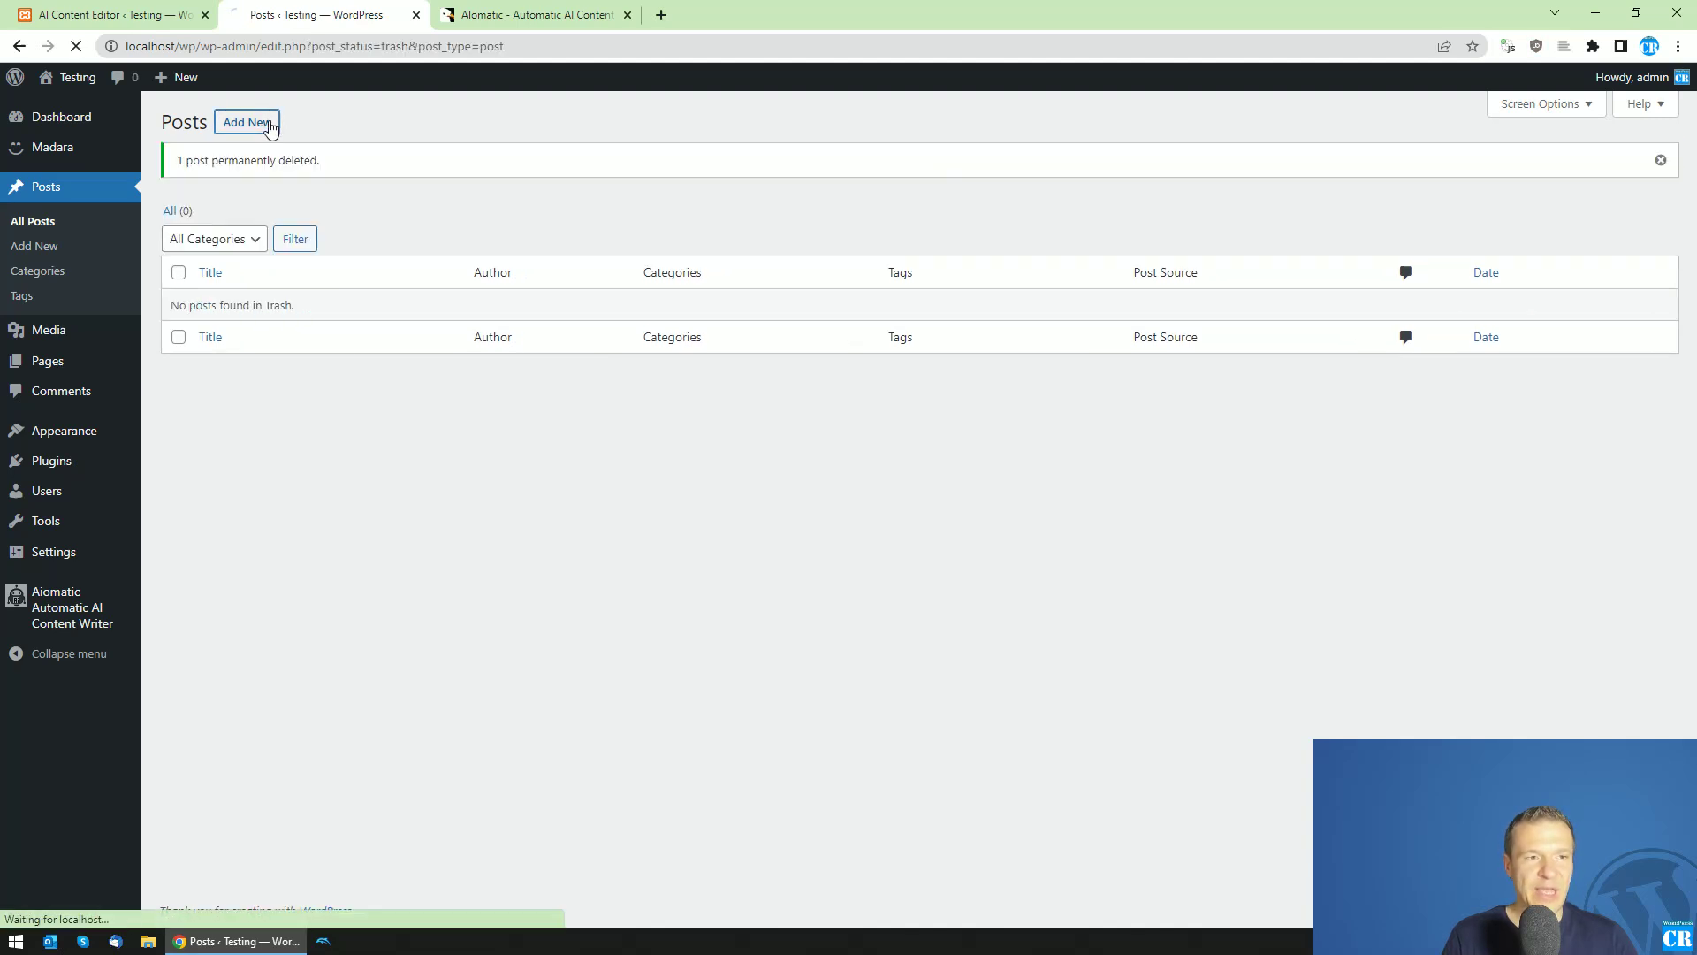
Step: Publish a new post whose title and one-line body greet readers with the author's first name
click(269, 126)
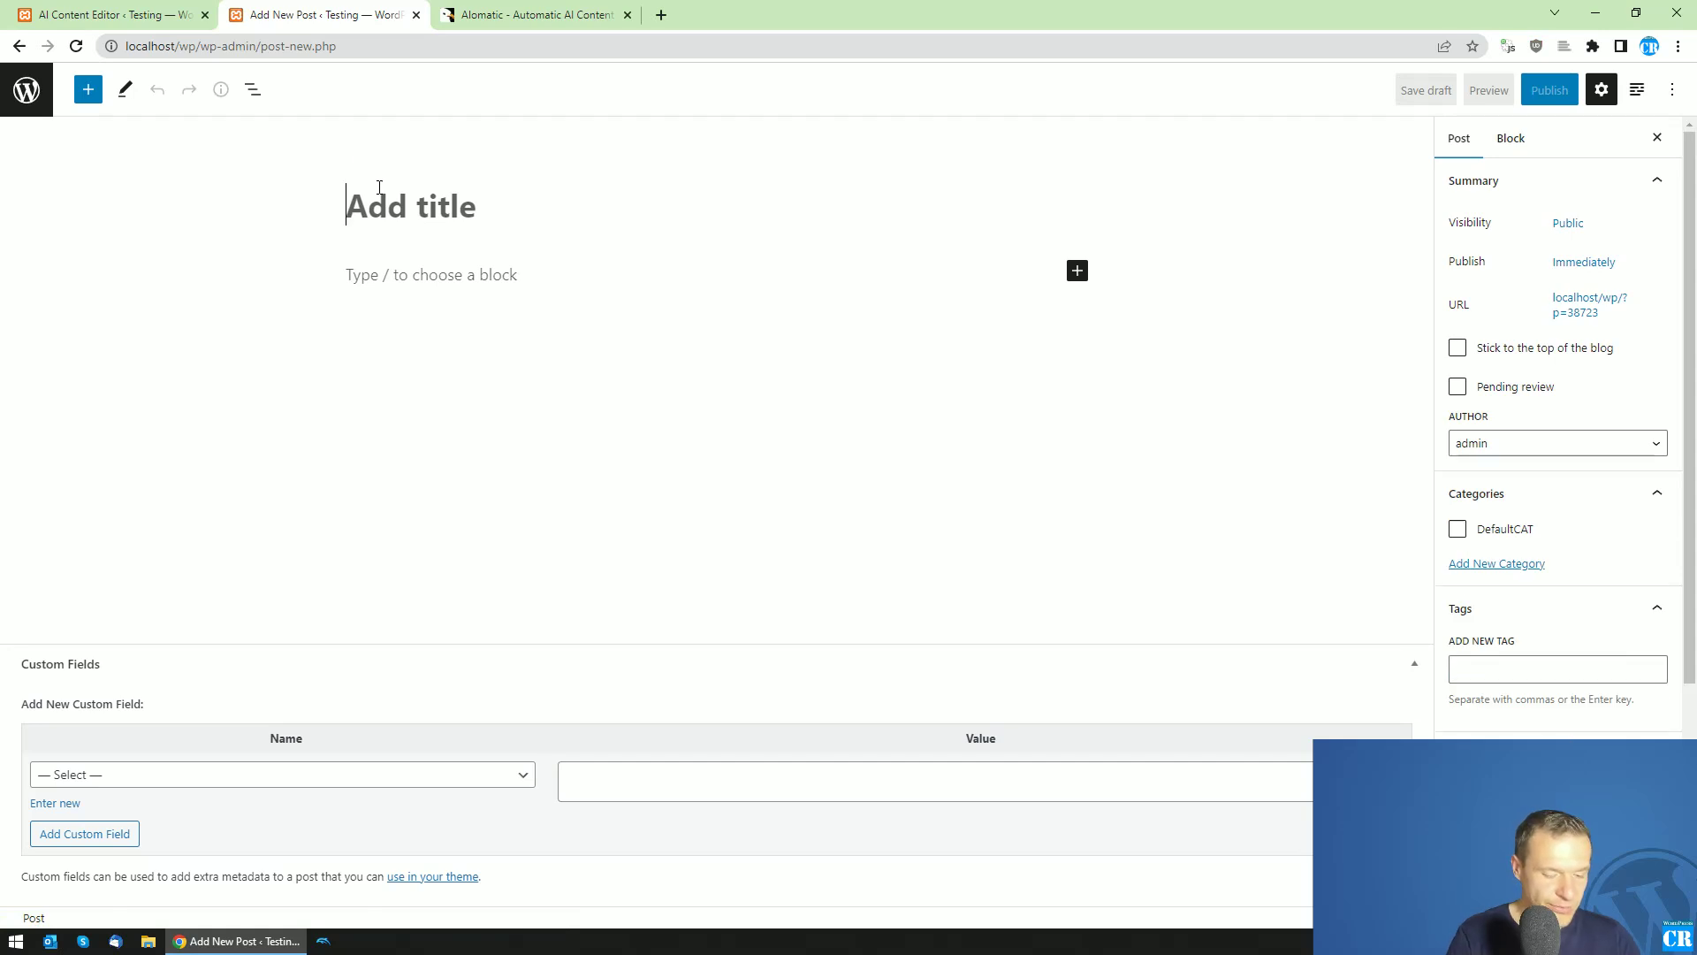
text(Hello, my nam)
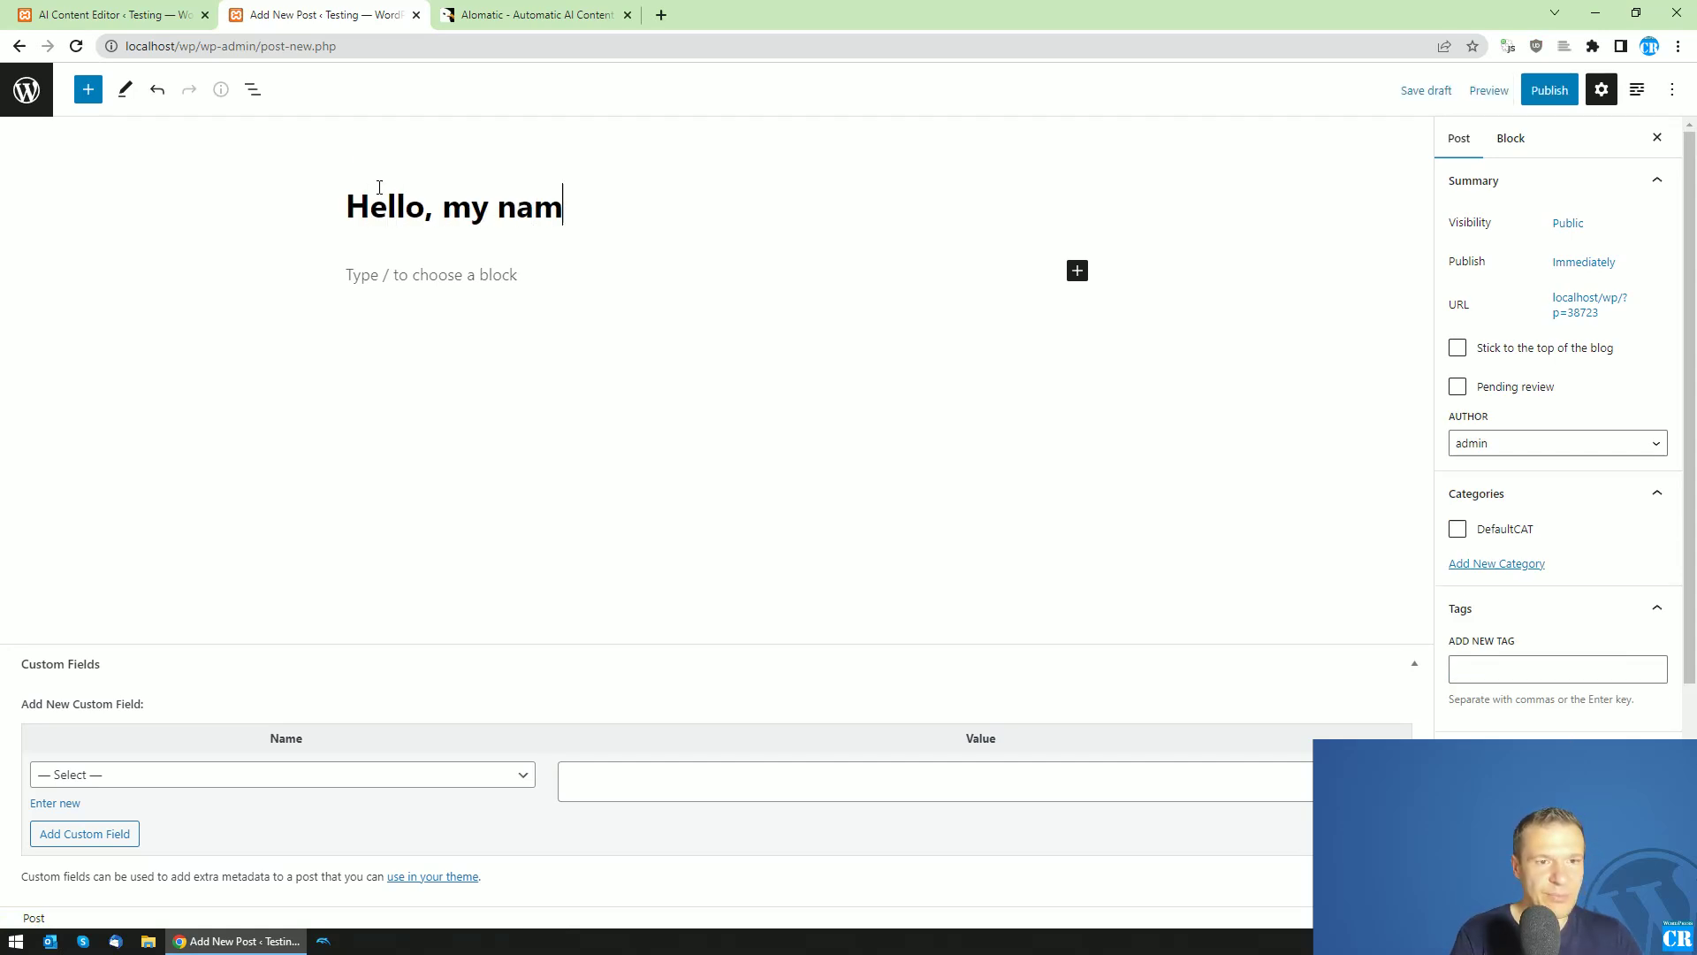
text(e is J)
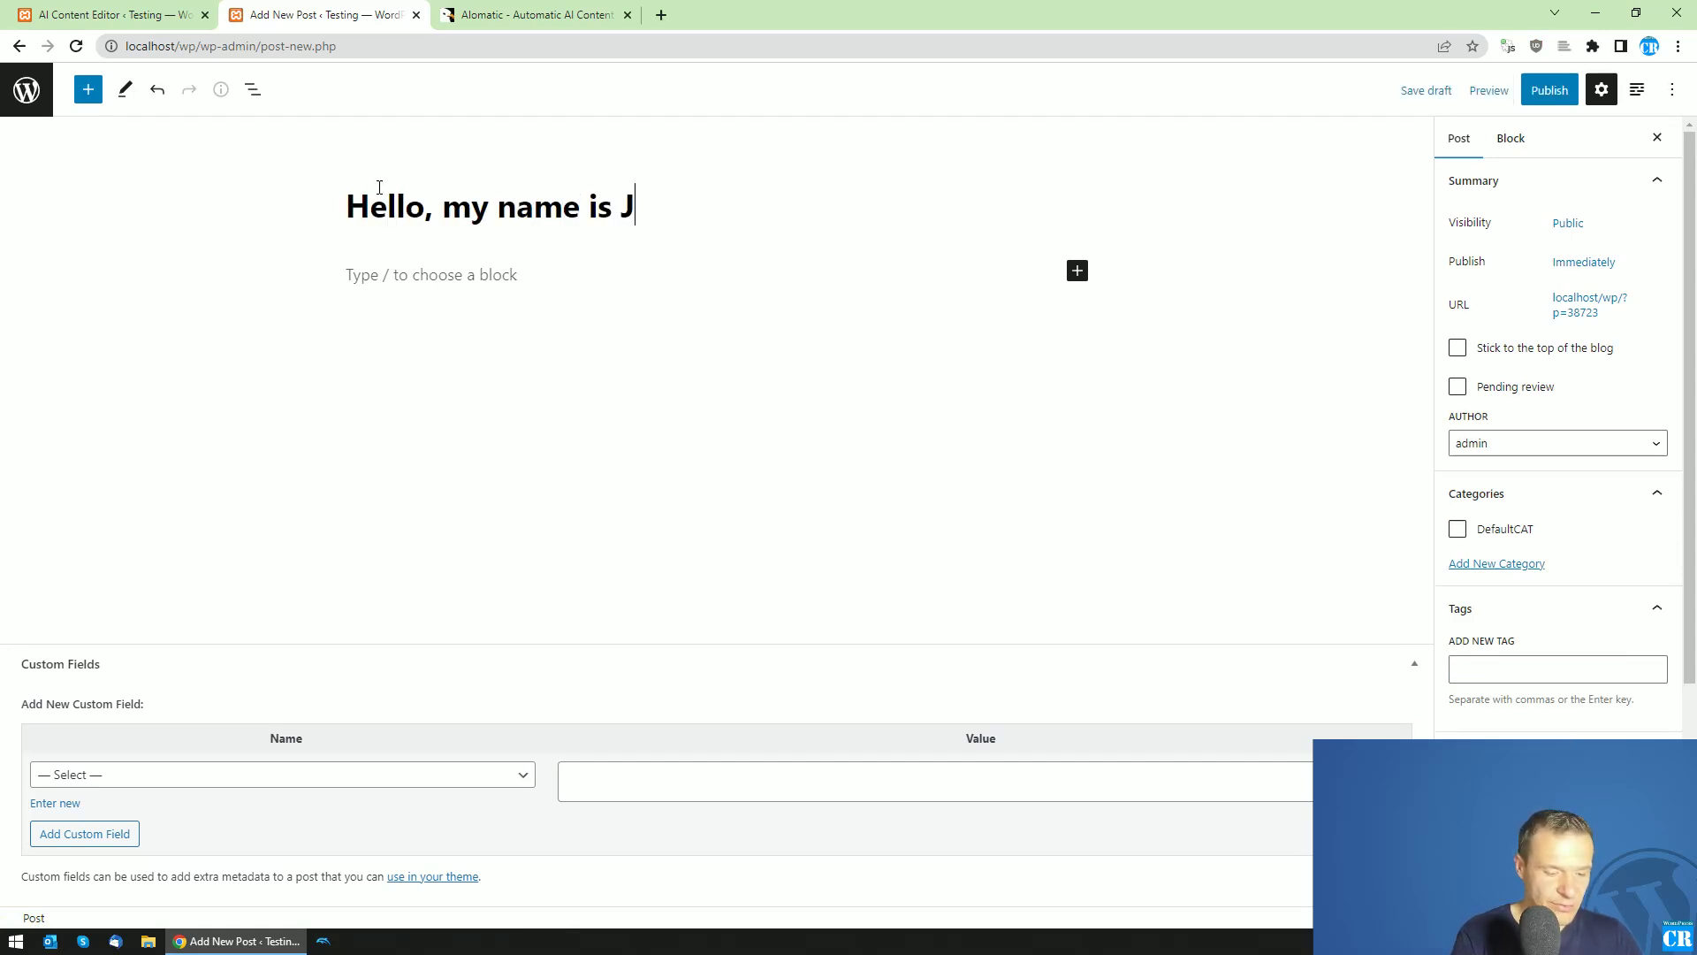
text(ohn!)
key(Return)
text(H)
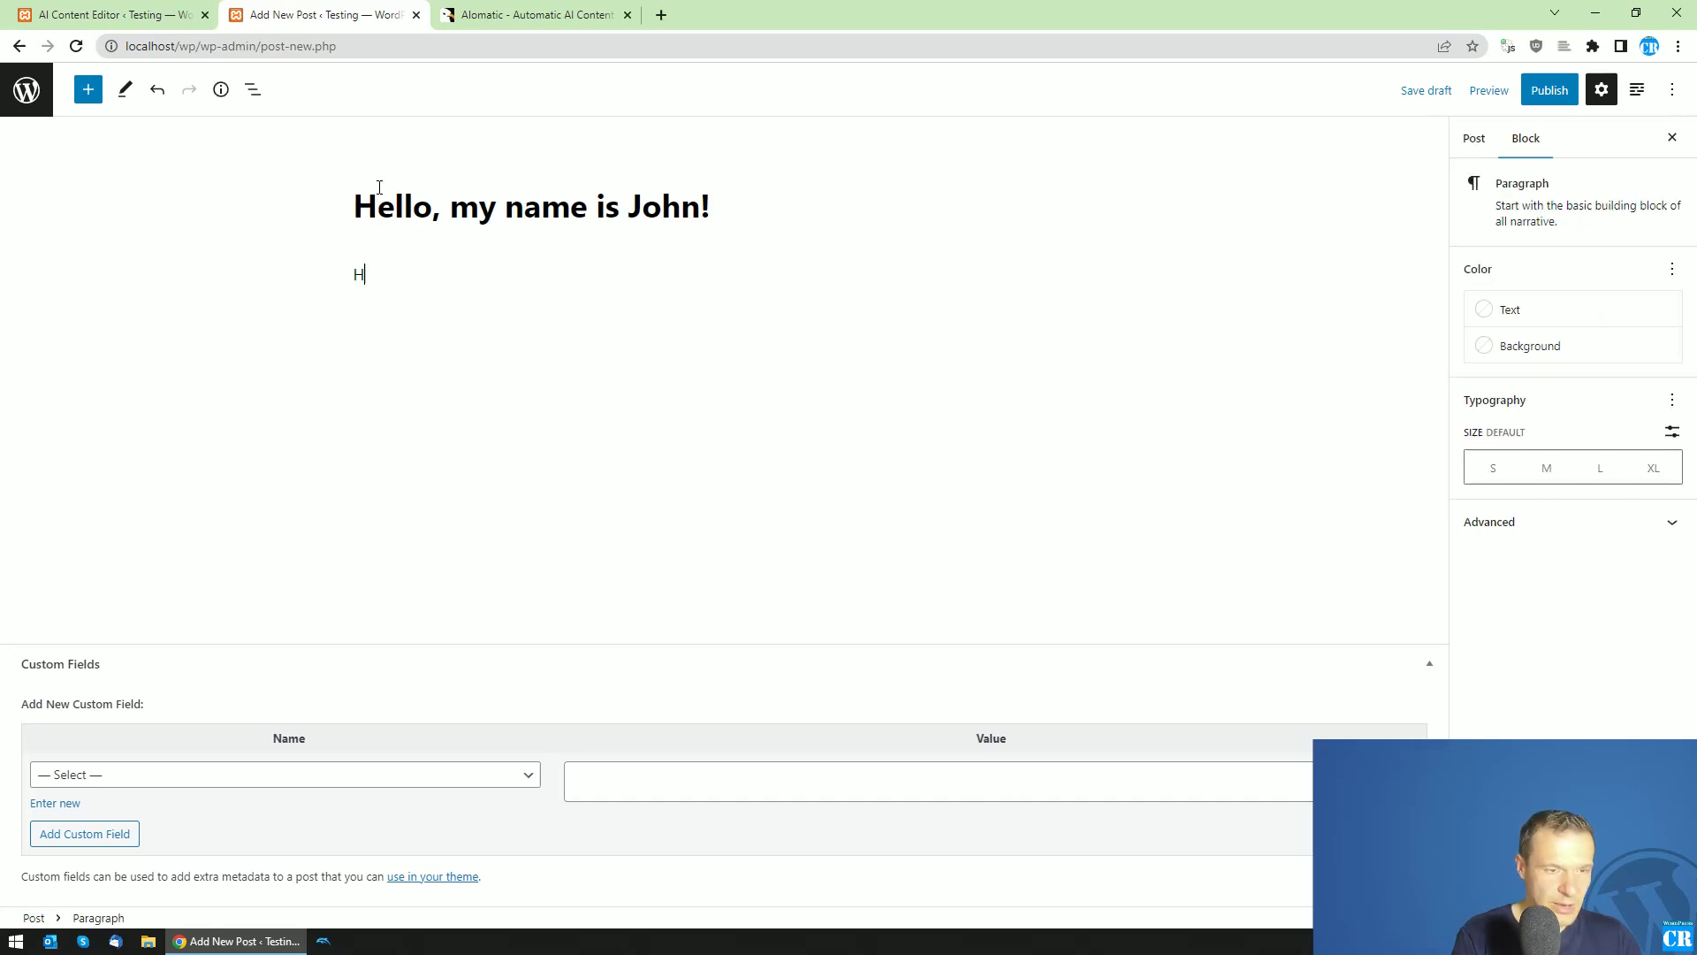
text(i, I am Jo)
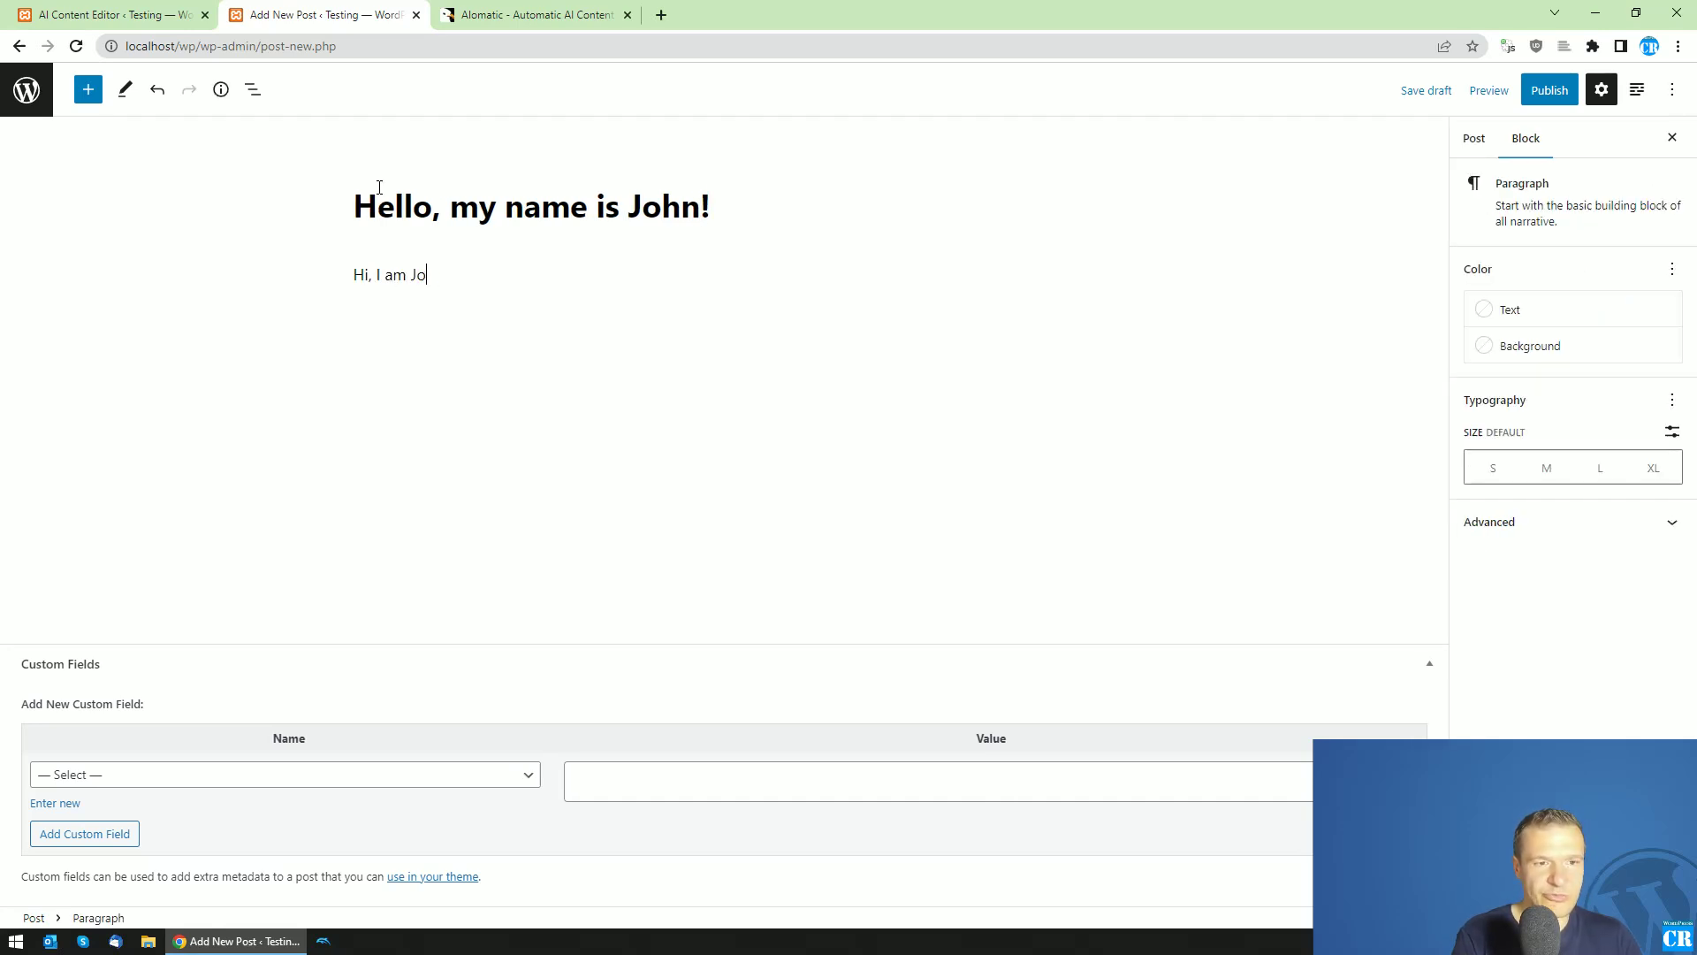
text(hn)
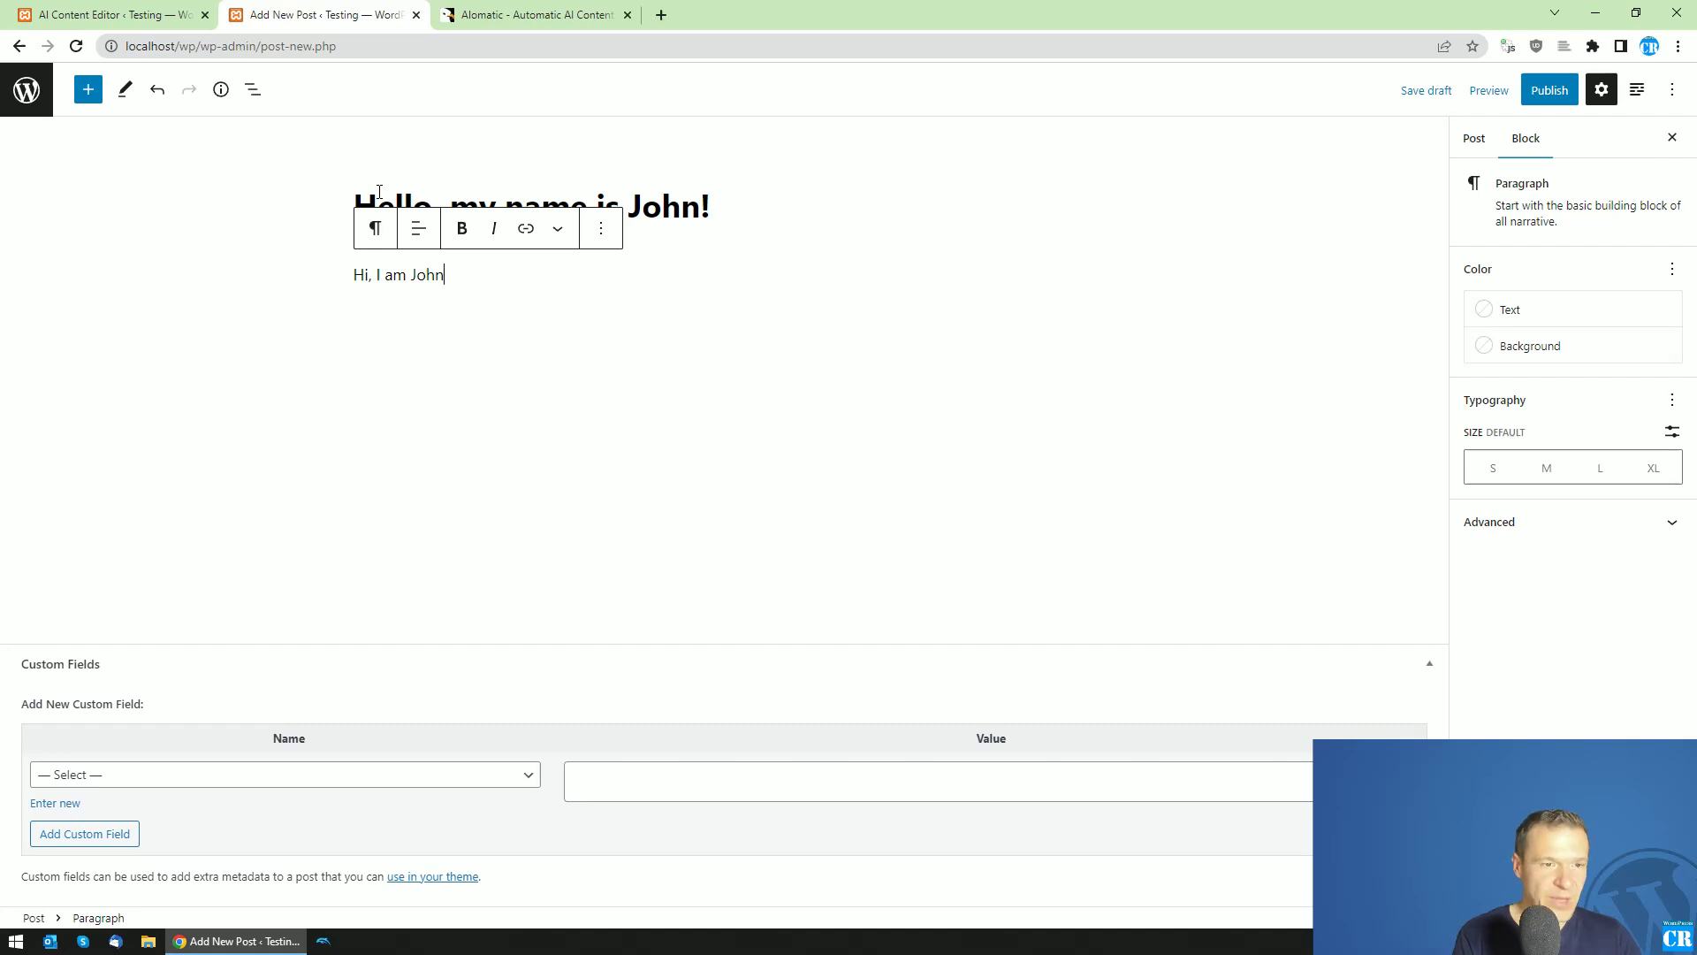
text(, I )
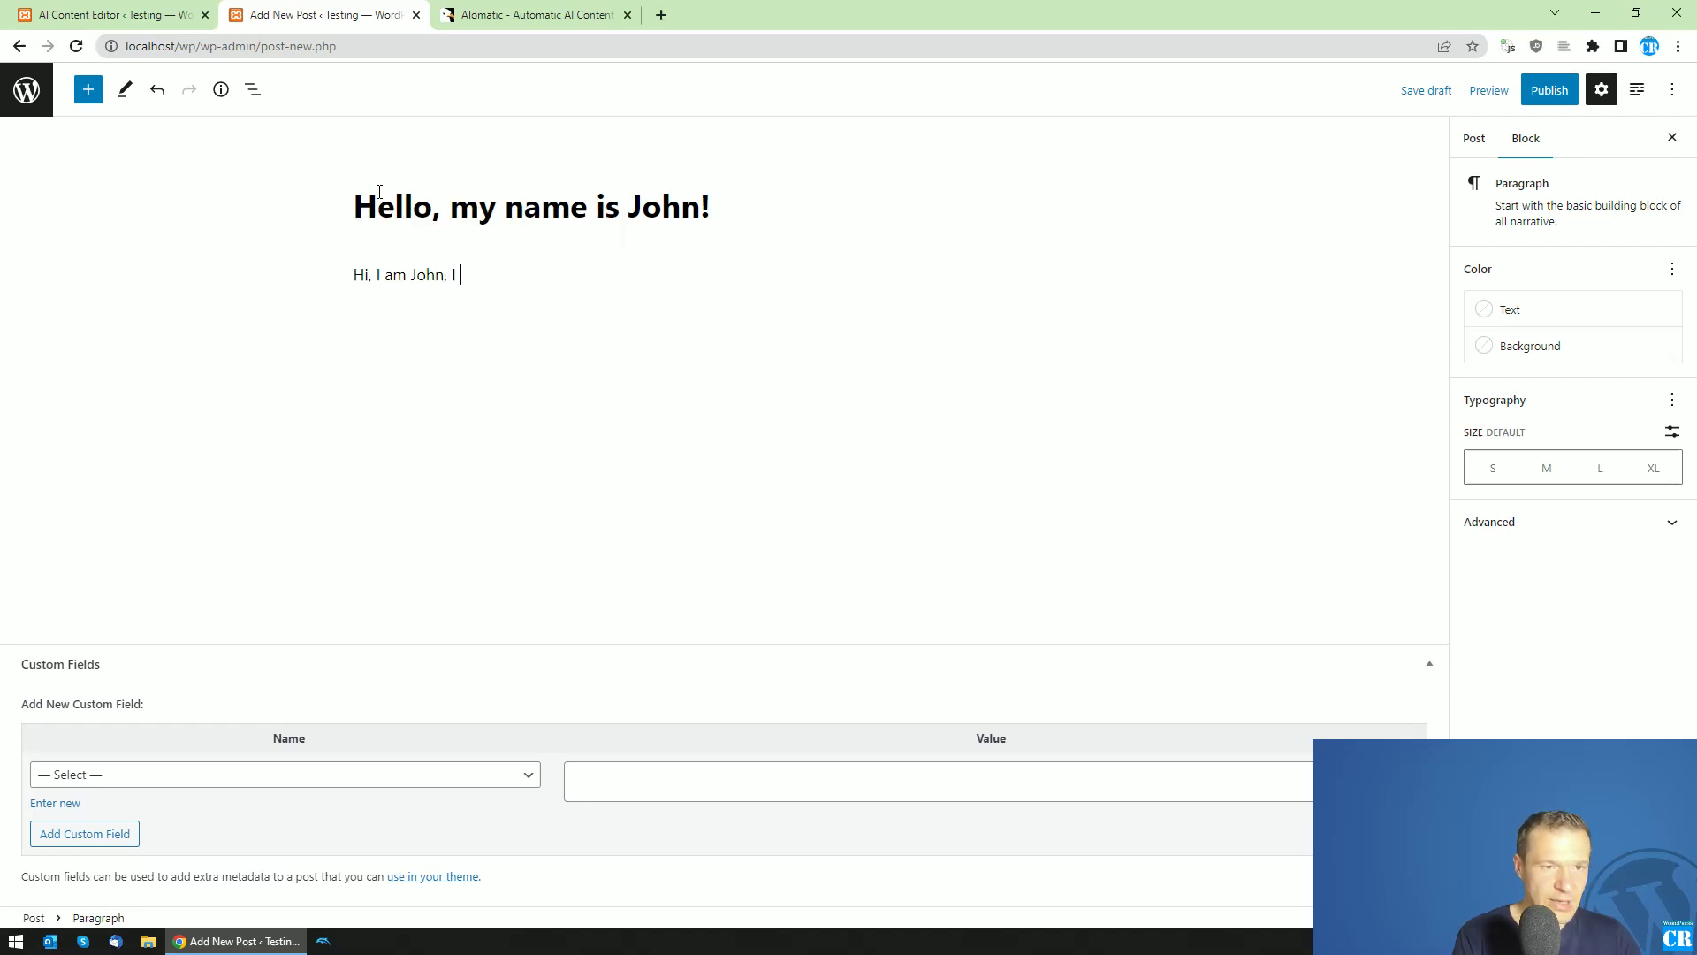
text(am happy to see)
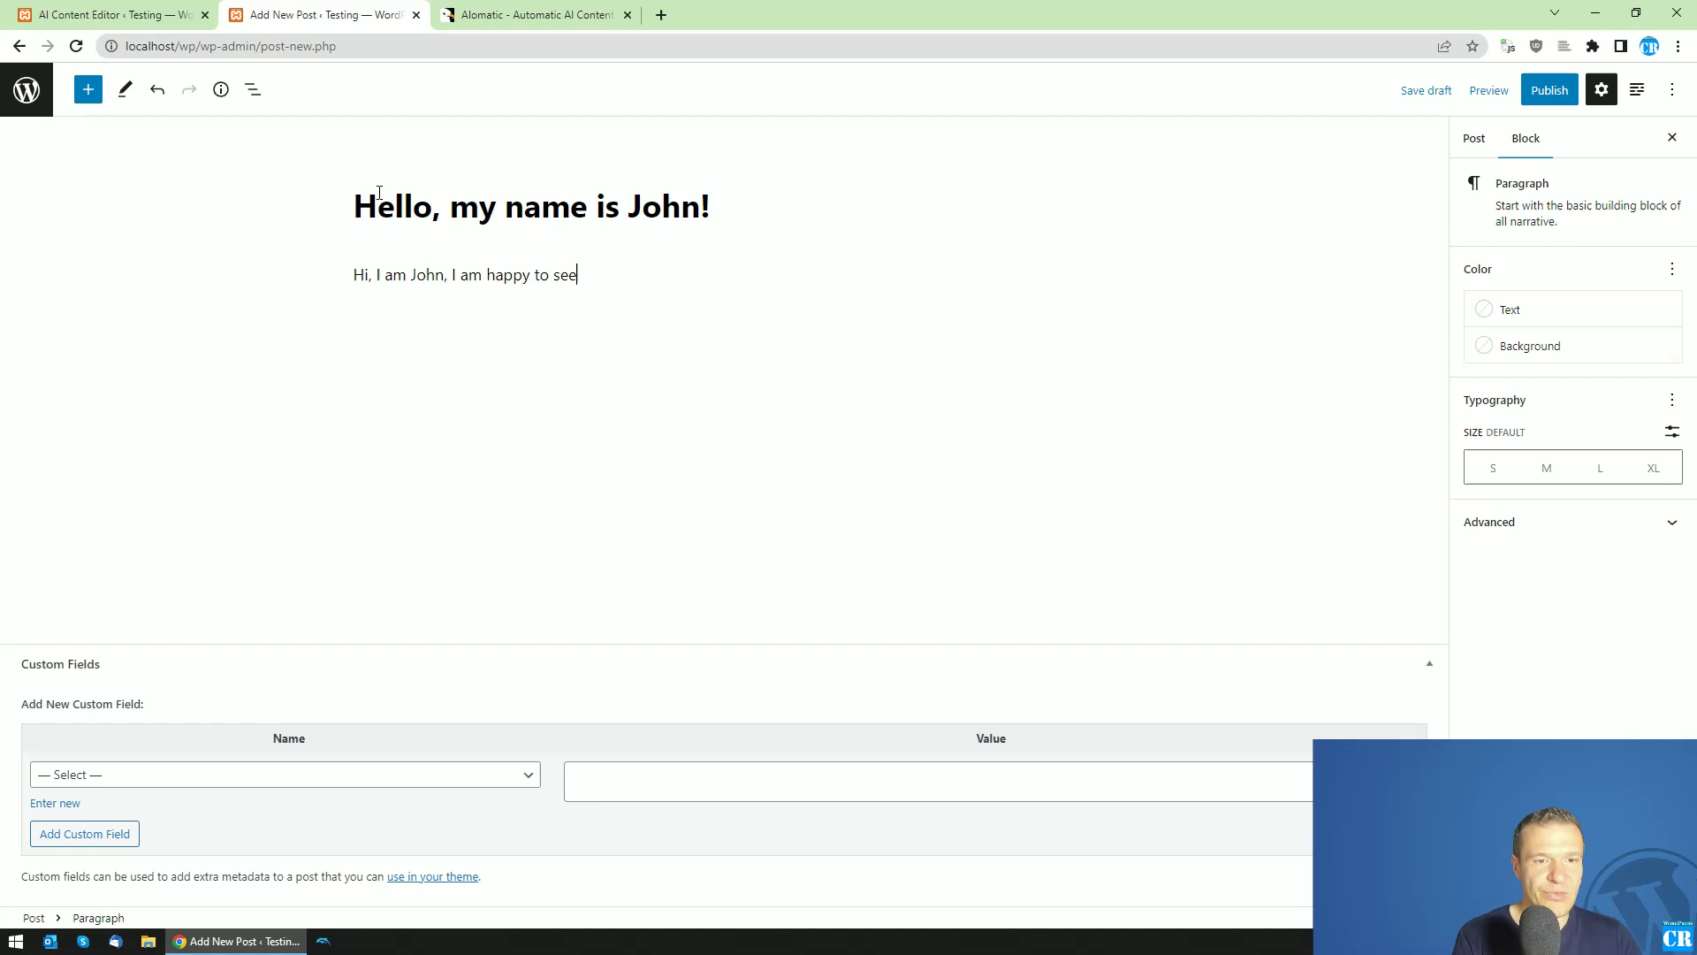
text( you!)
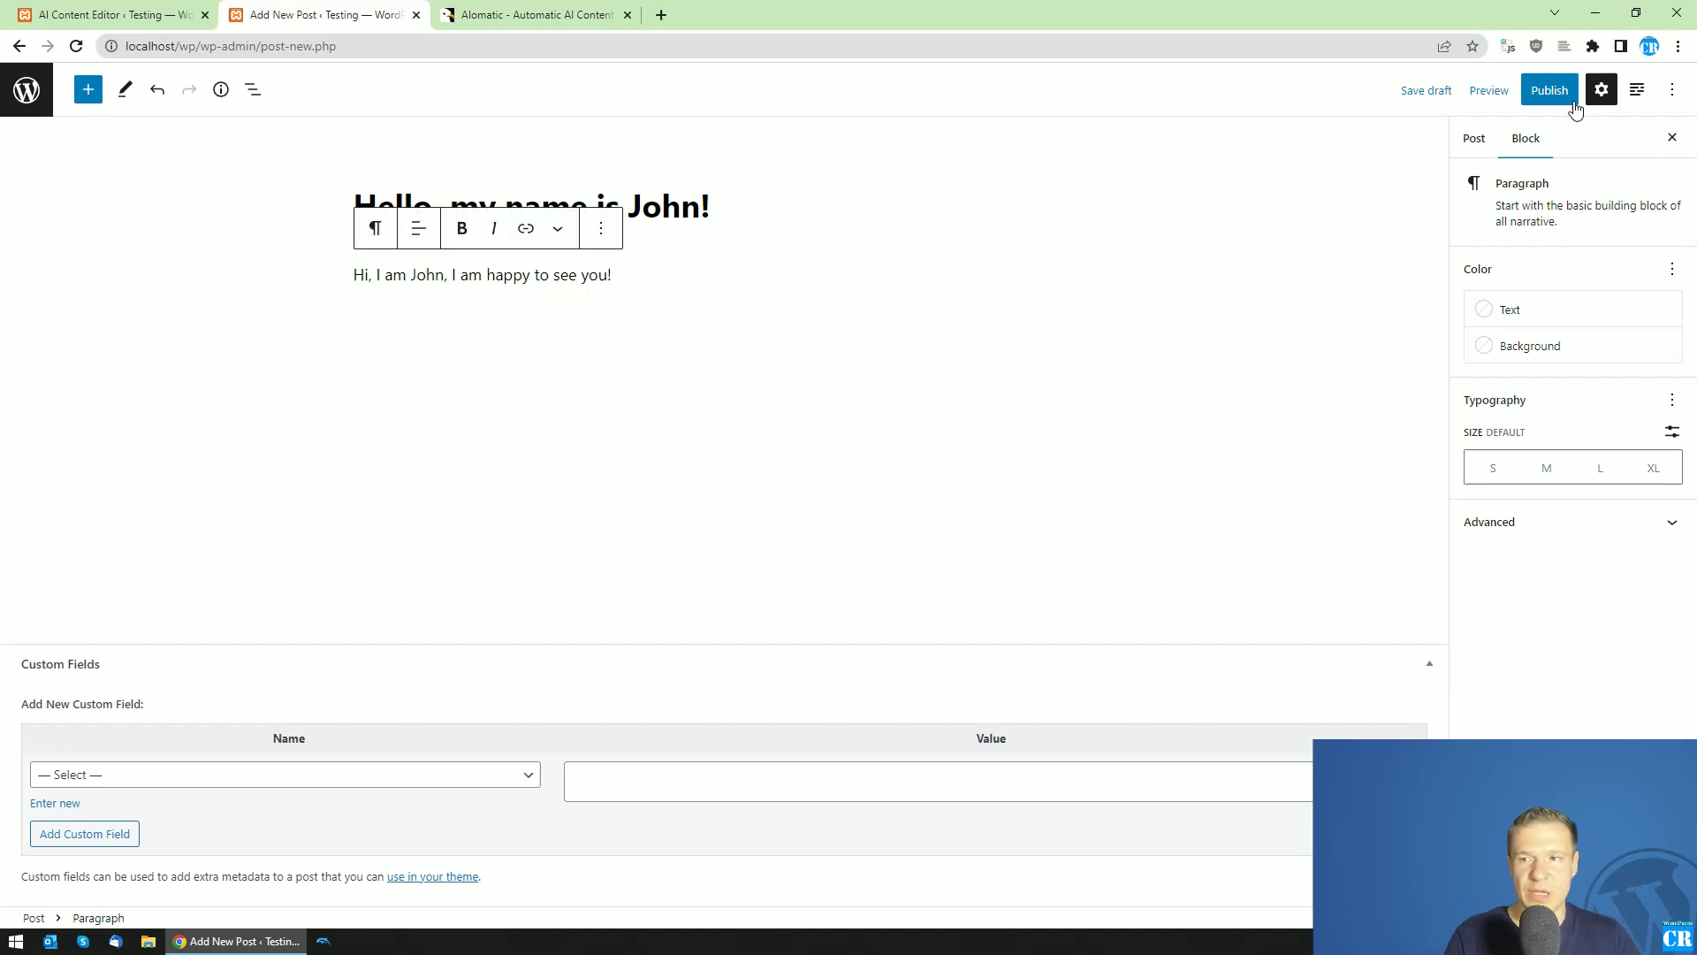
click(1573, 103)
click(1513, 89)
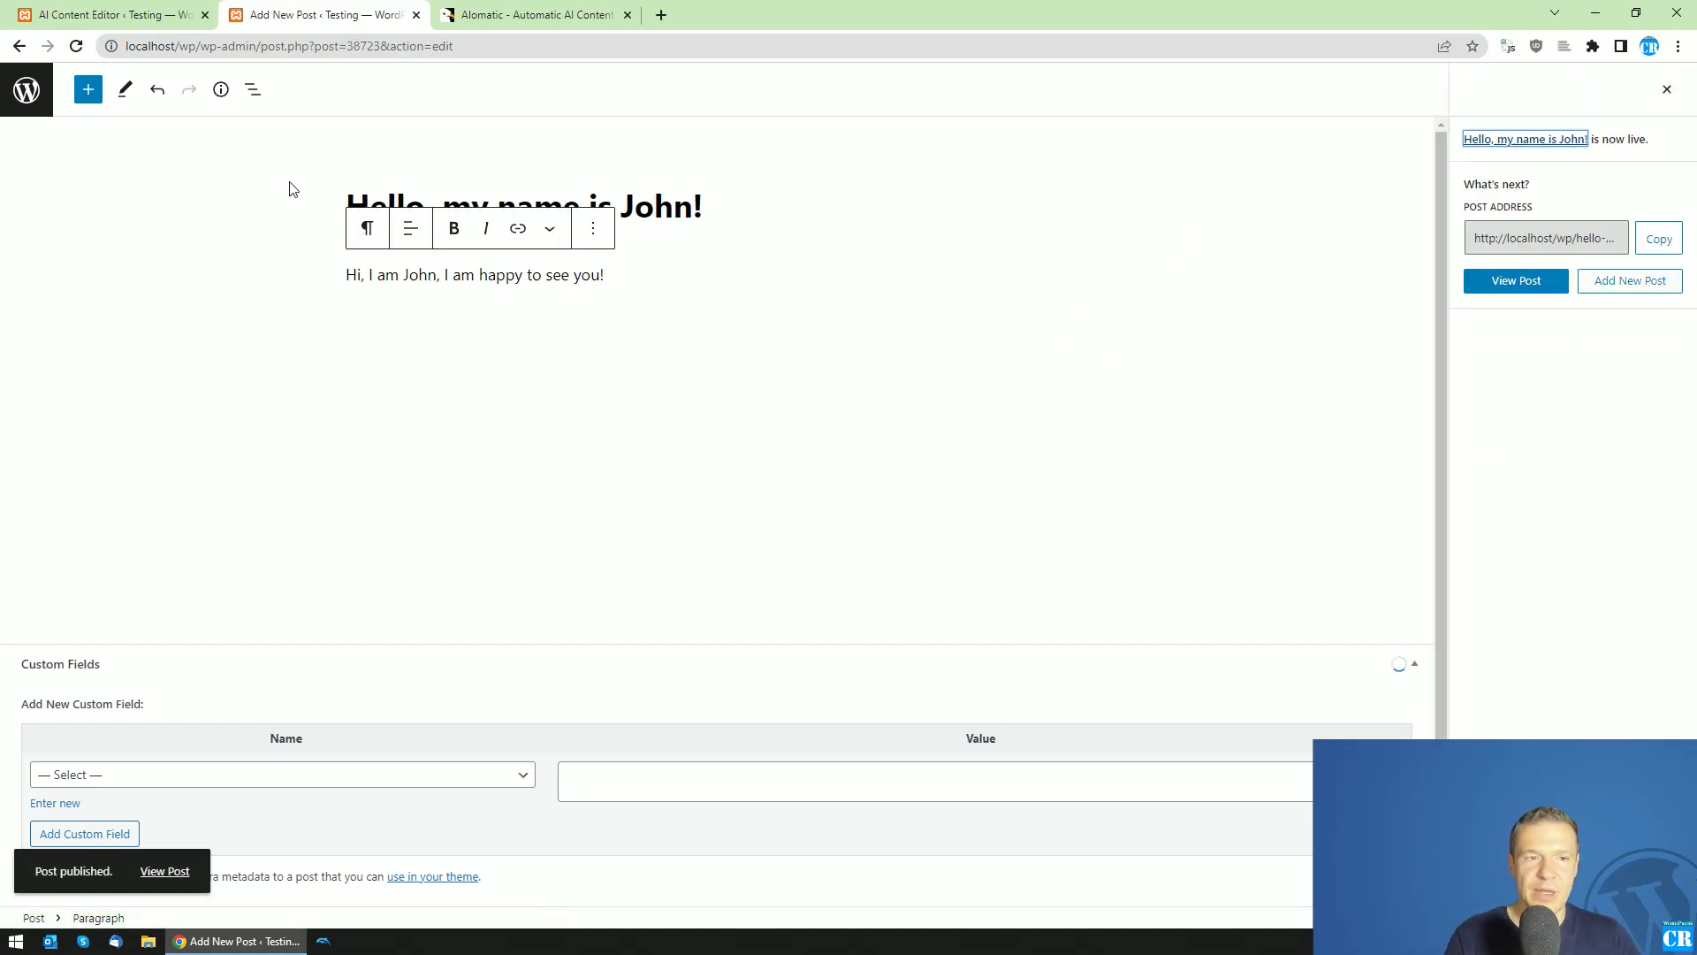
Step: Publish 'Why is WordPress so easy to use?' with body 'WordPress is very easy to use!'
click(29, 92)
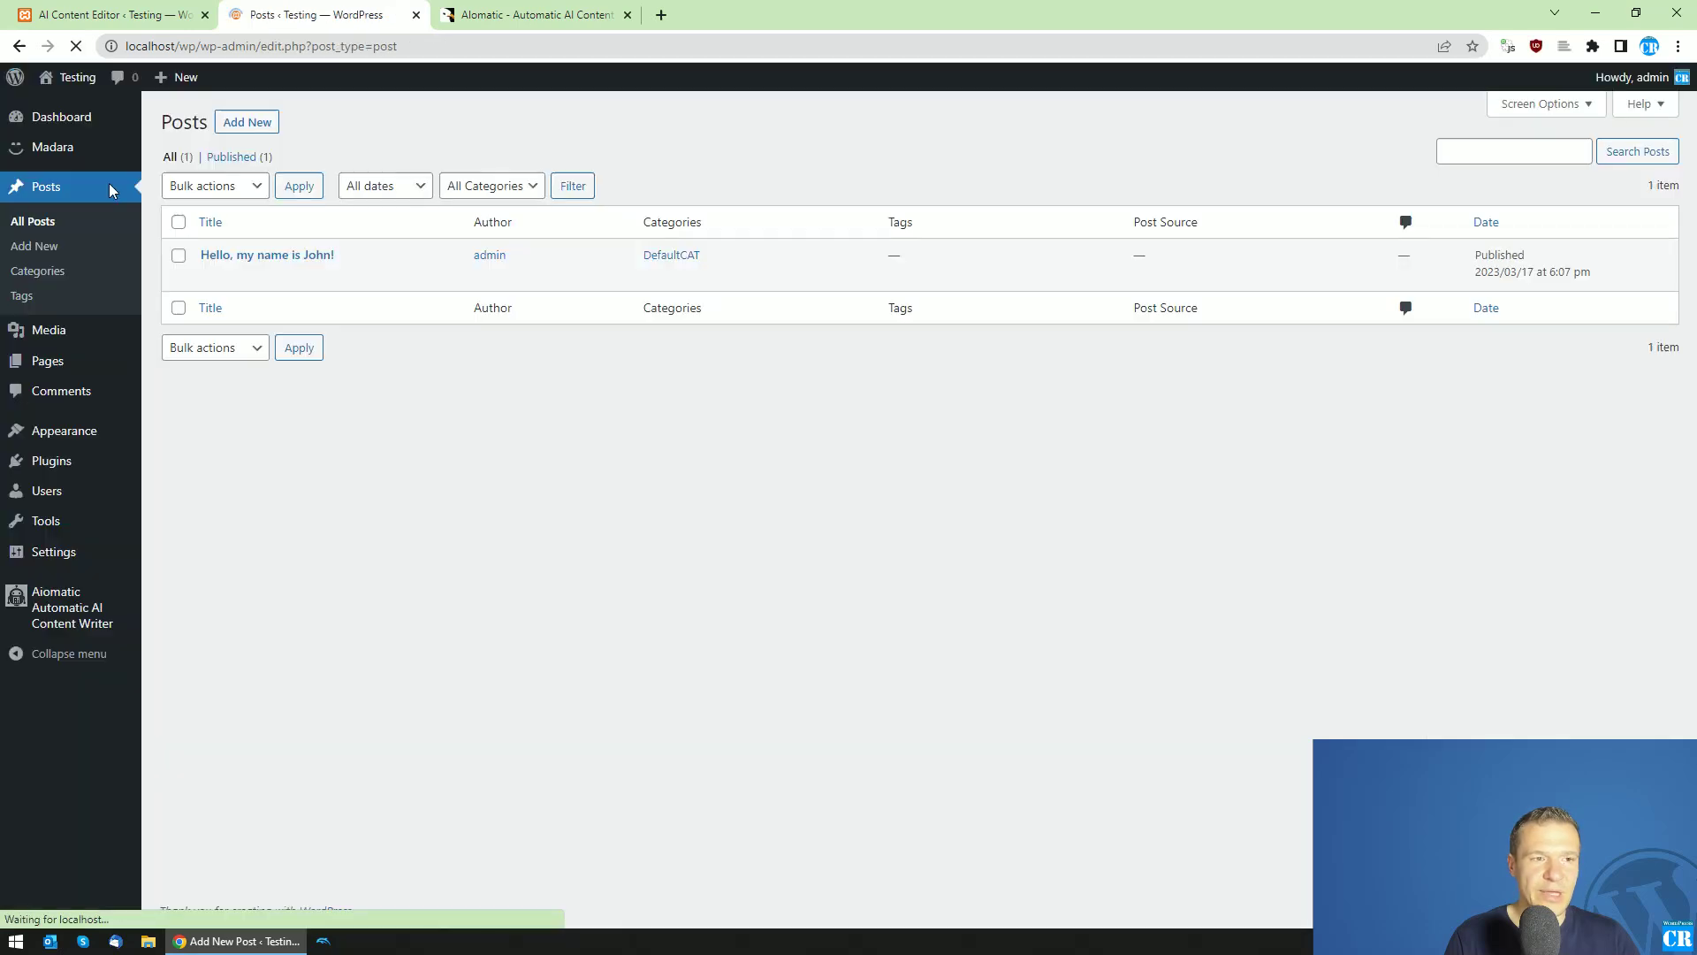
click(235, 129)
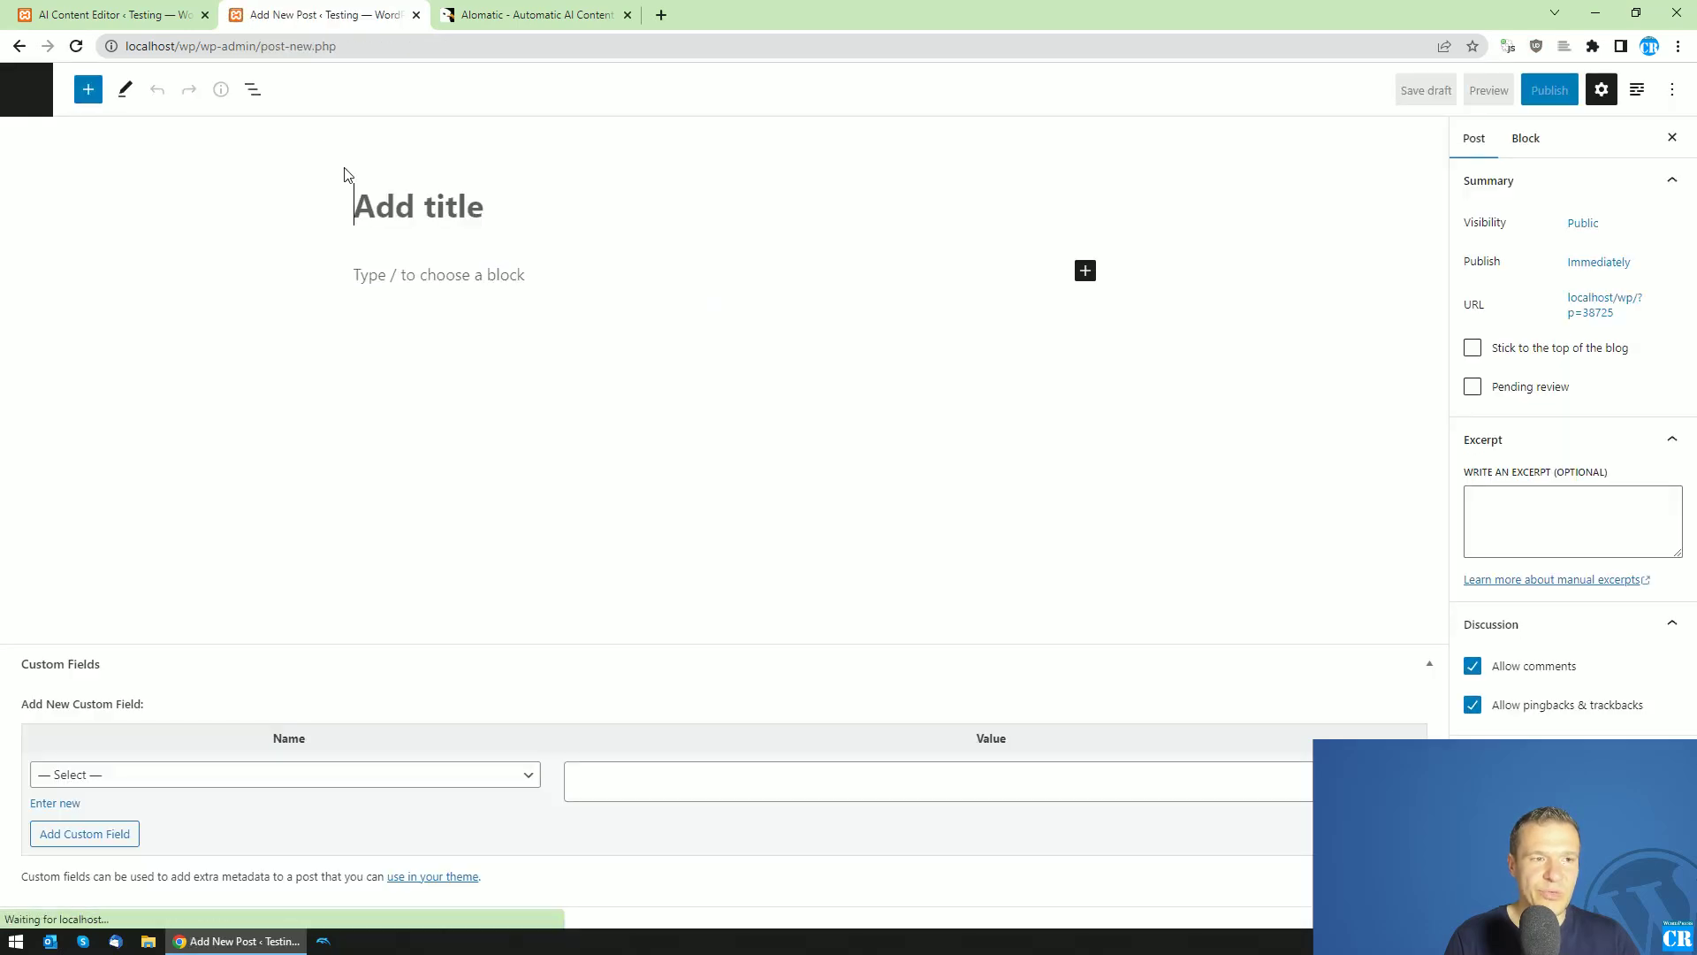
text(Why )
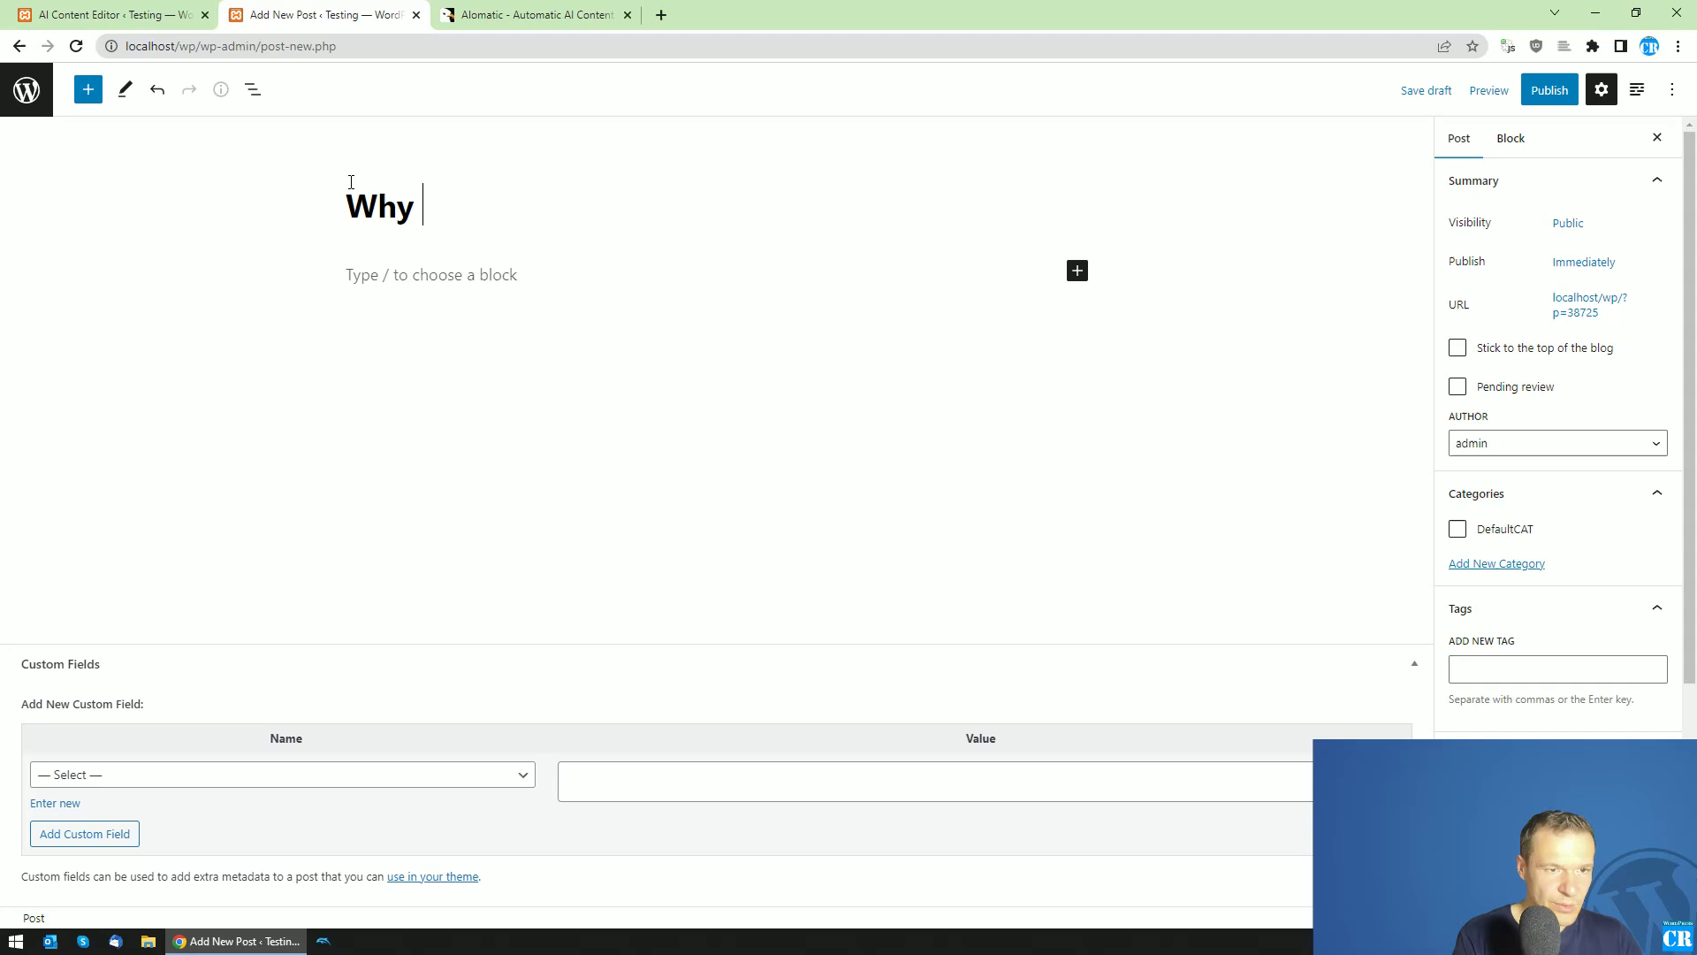
text(is WordPre)
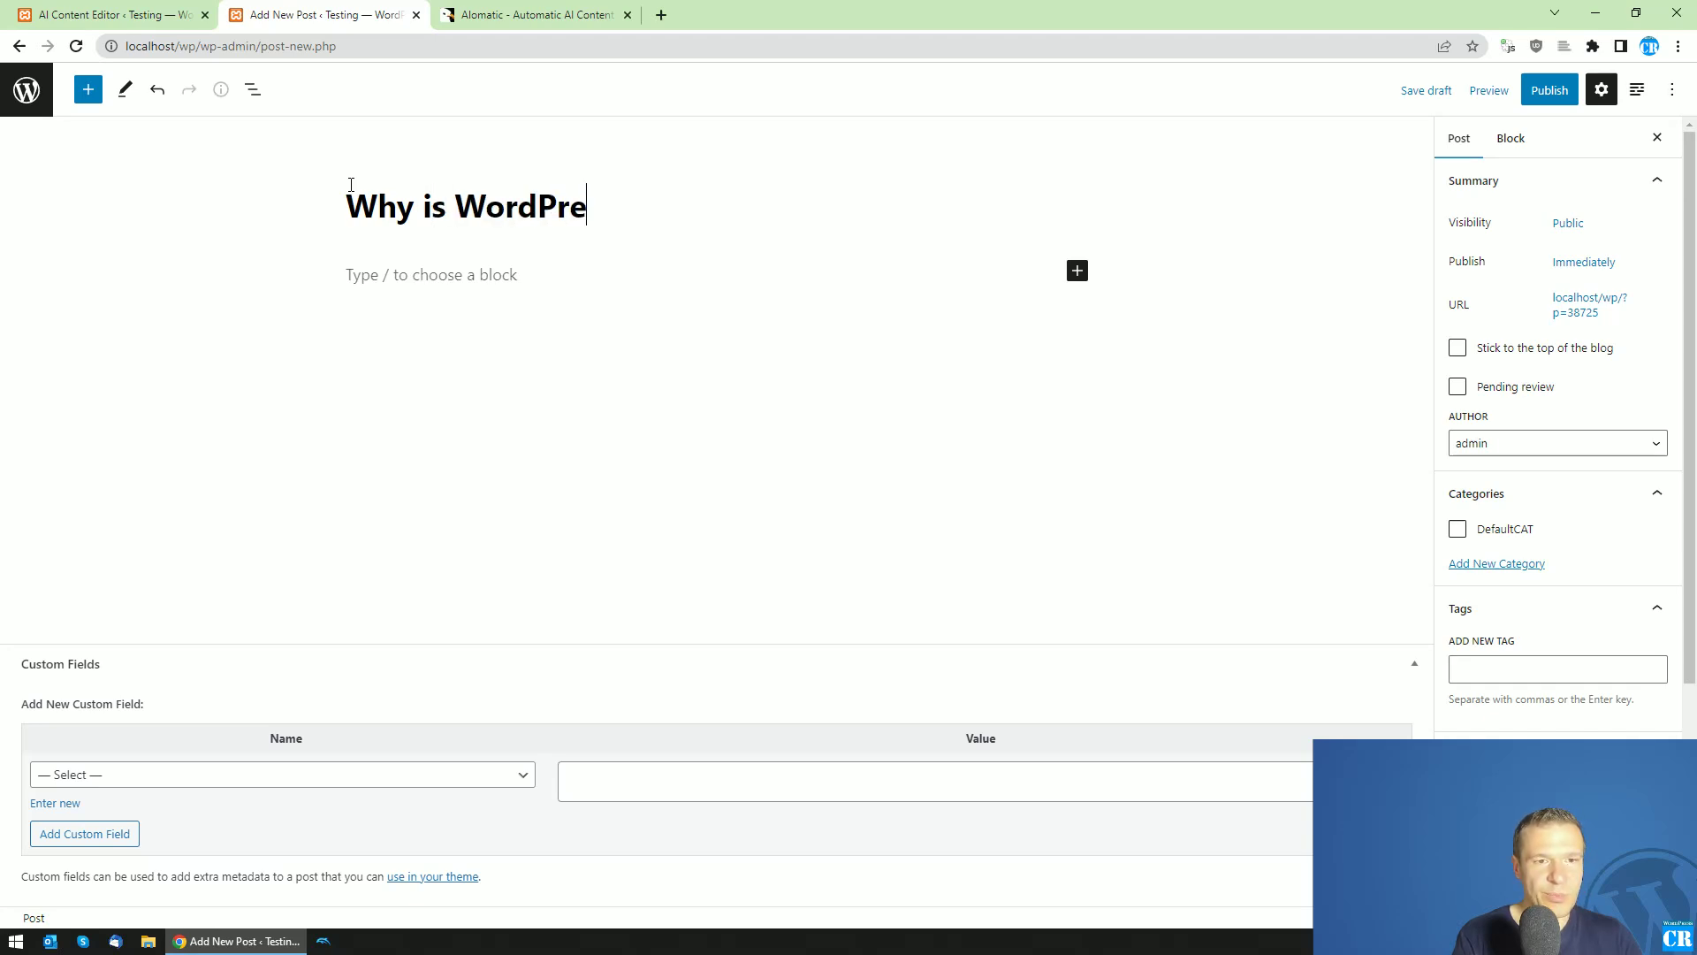
text(ss so eassy)
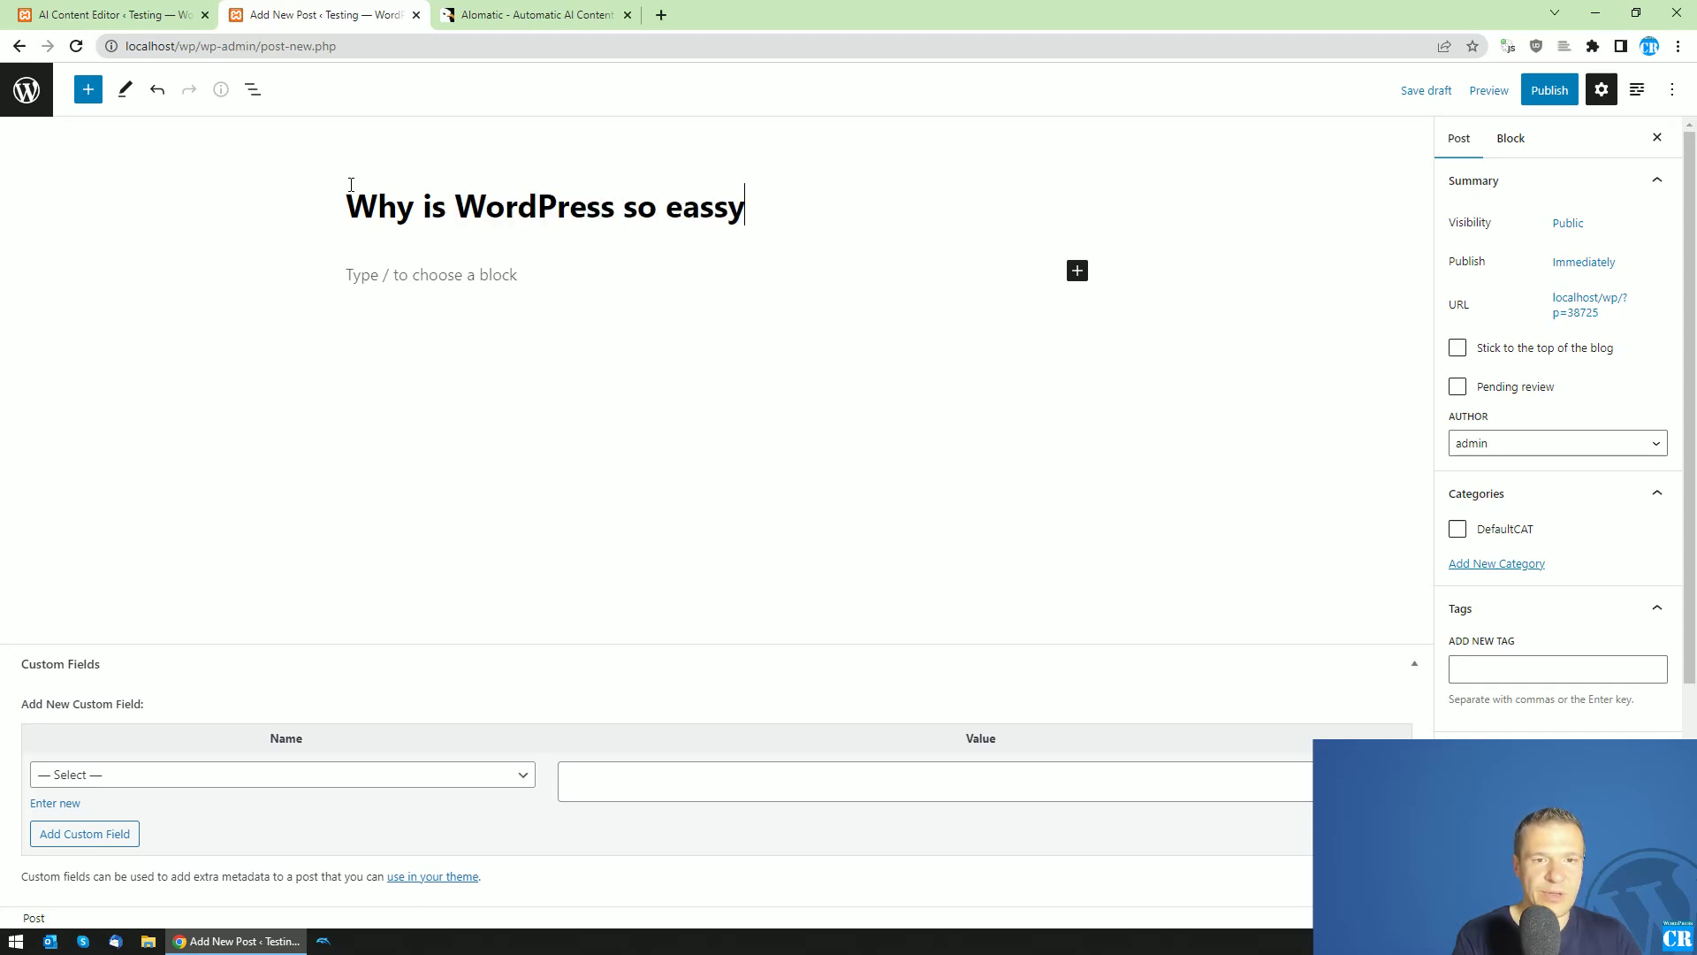
key(BackSpace)
key(BackSpace)
text(y to use?)
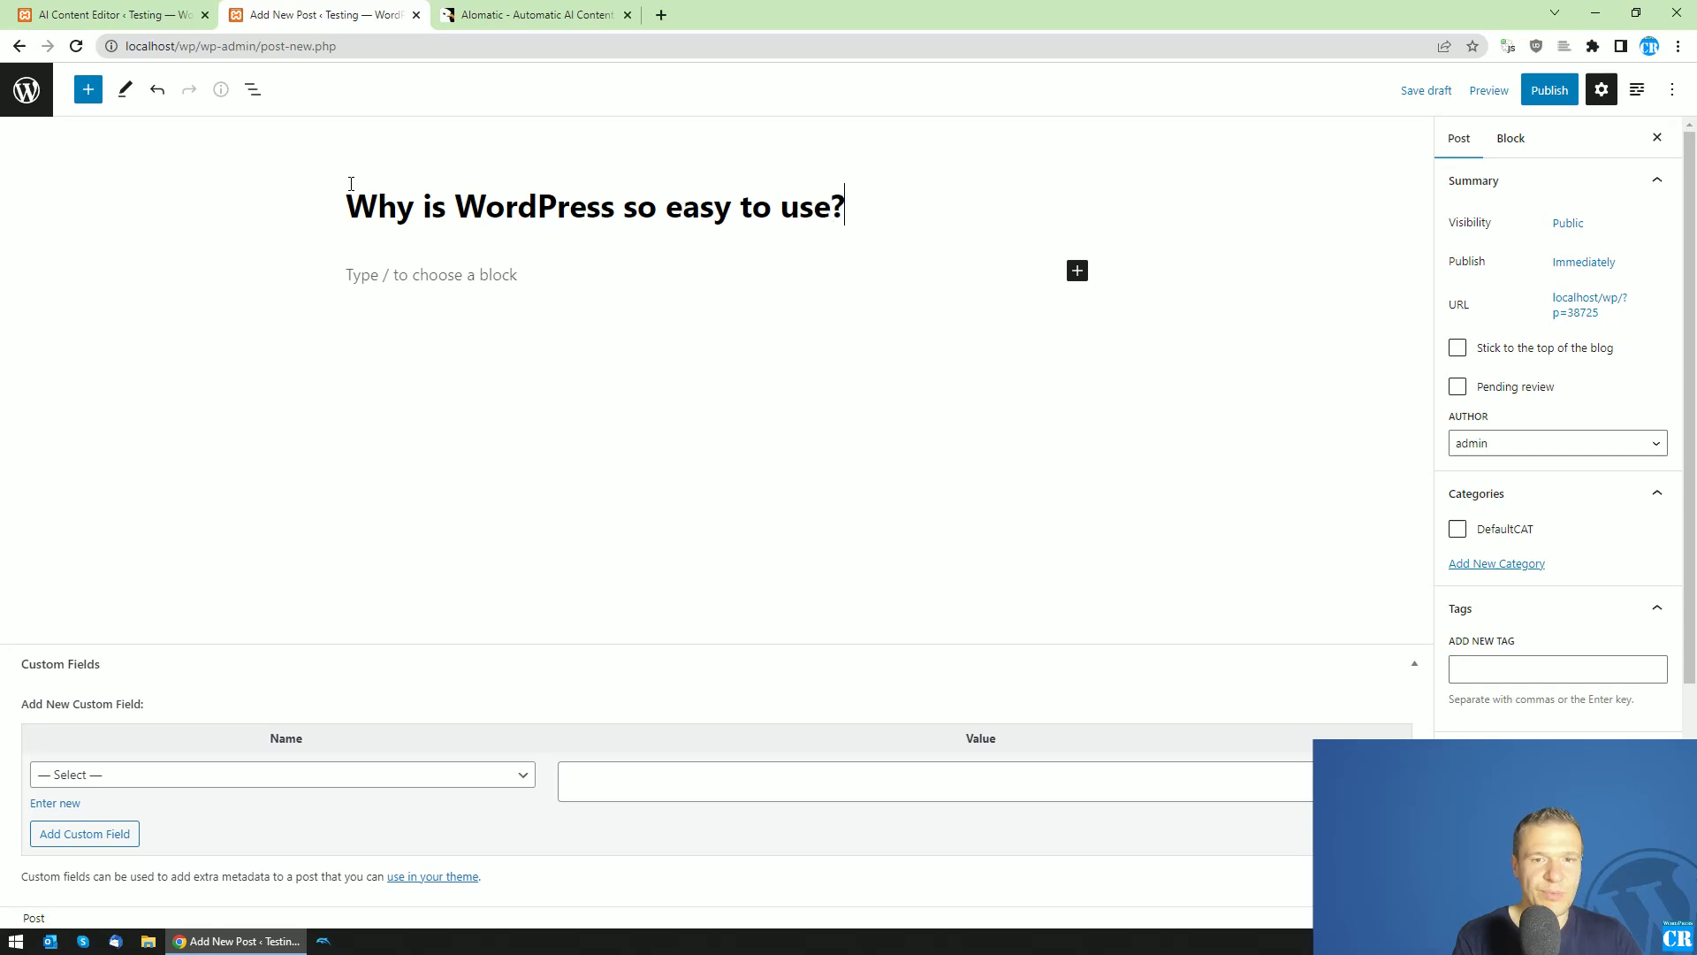
key(Return)
text(WordPres)
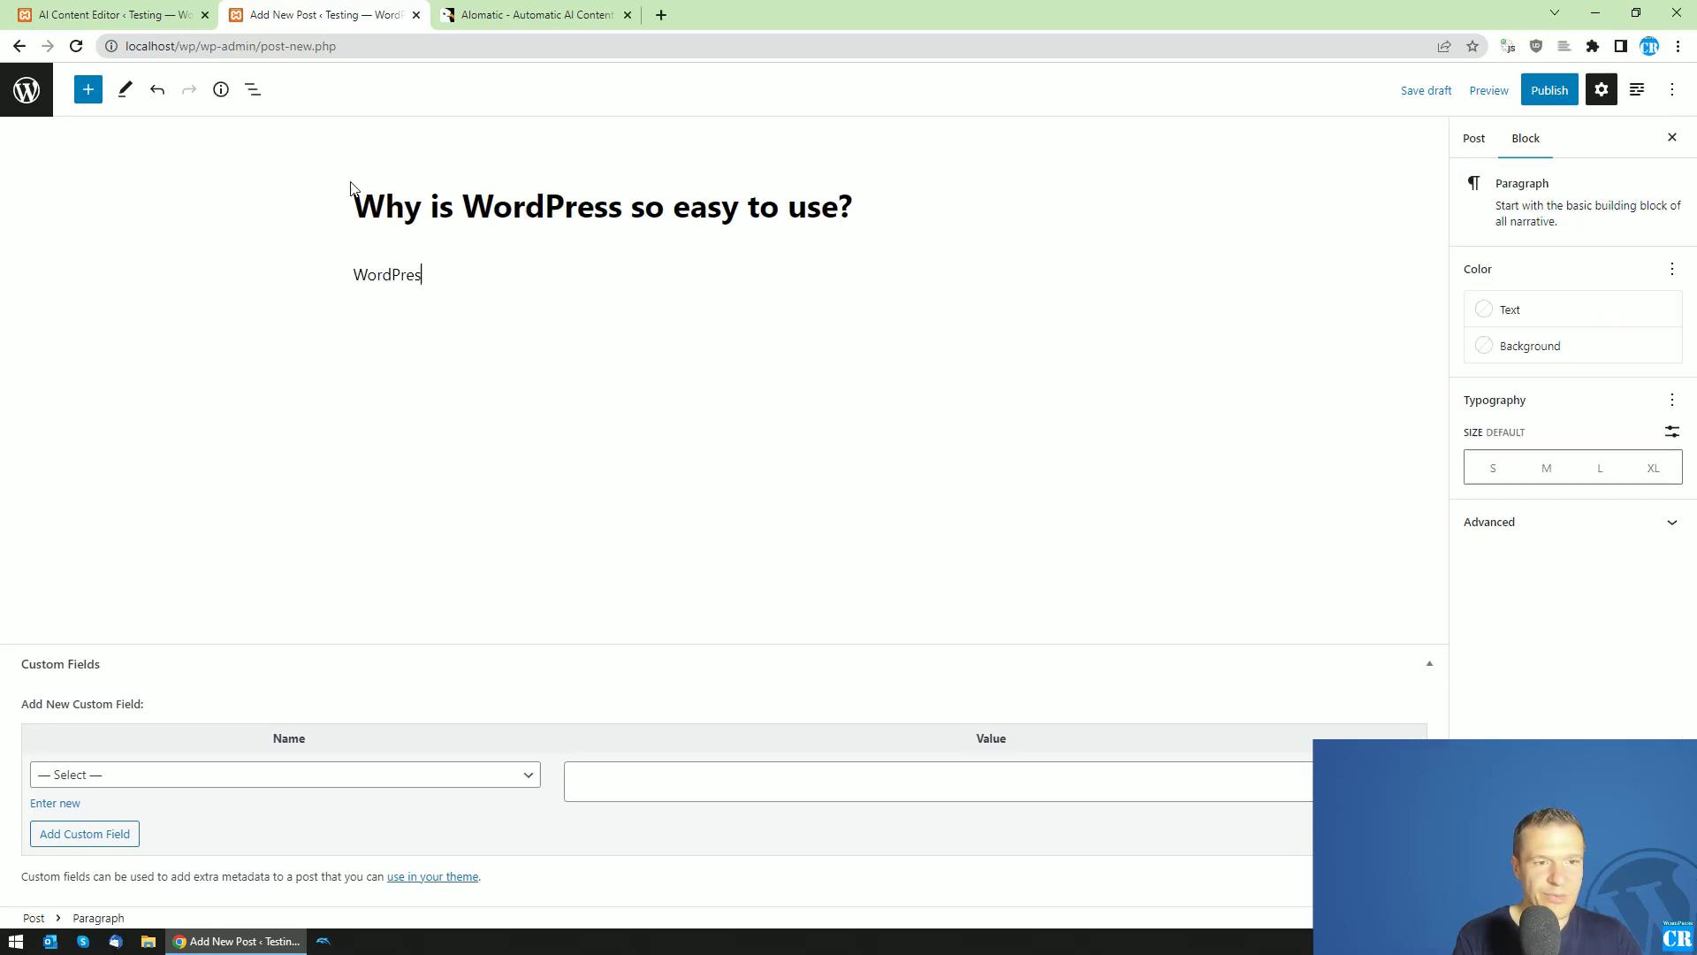
text(s is very eas)
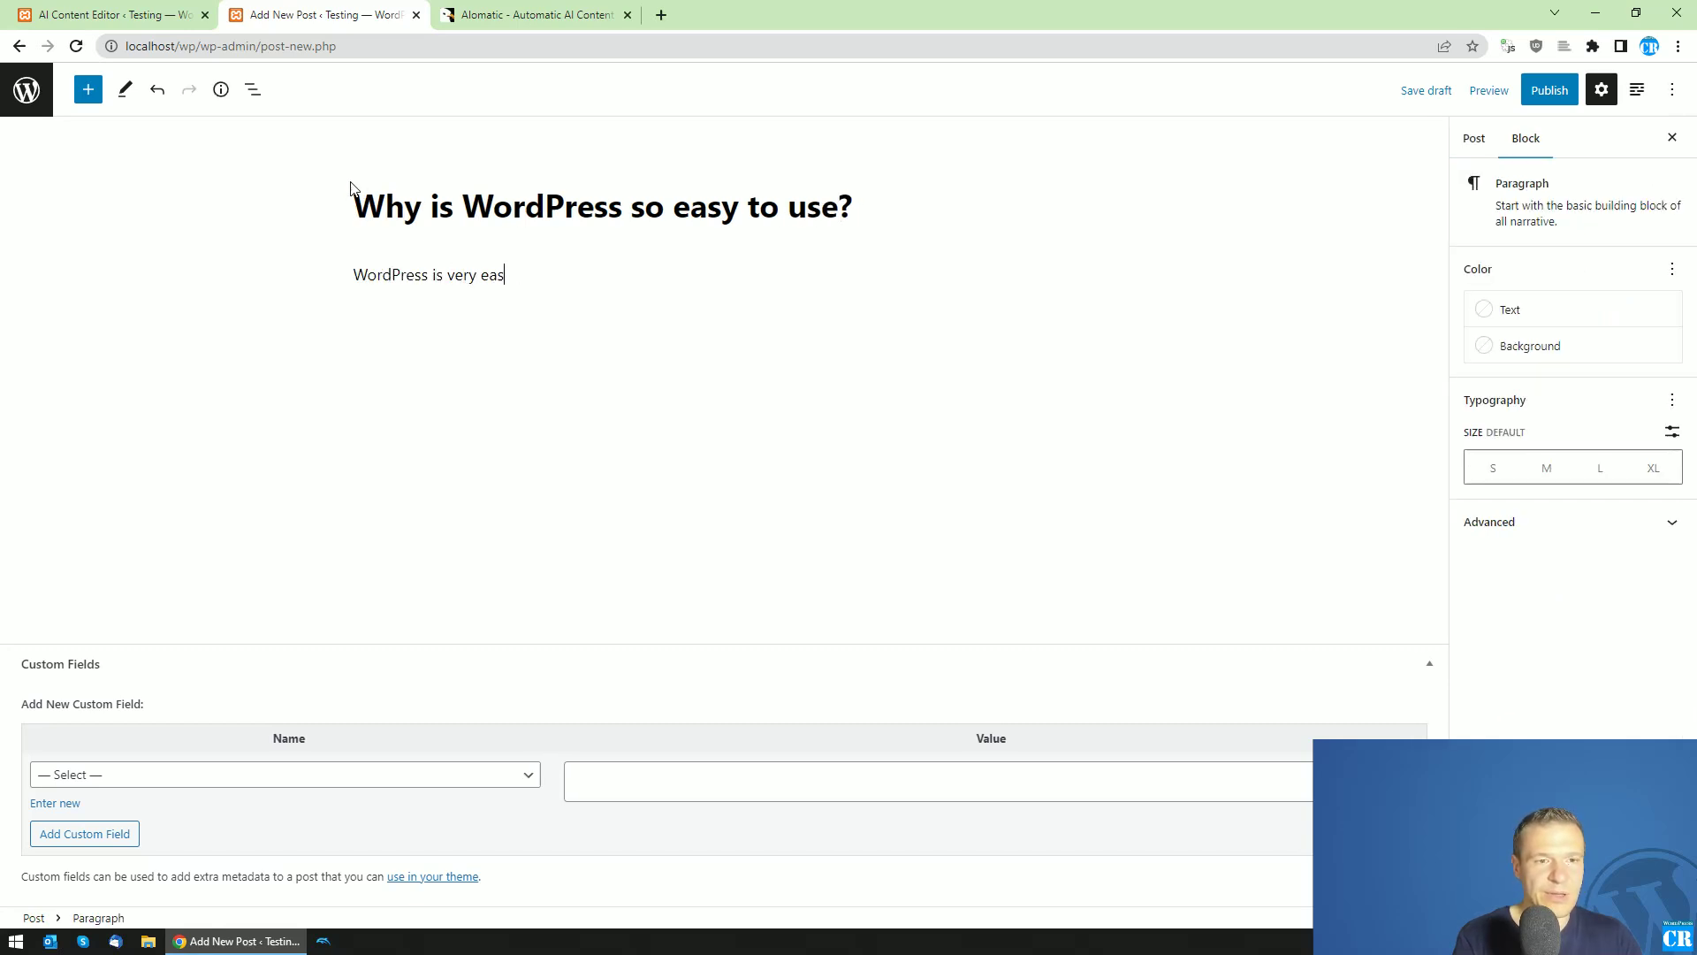
text(y to use!)
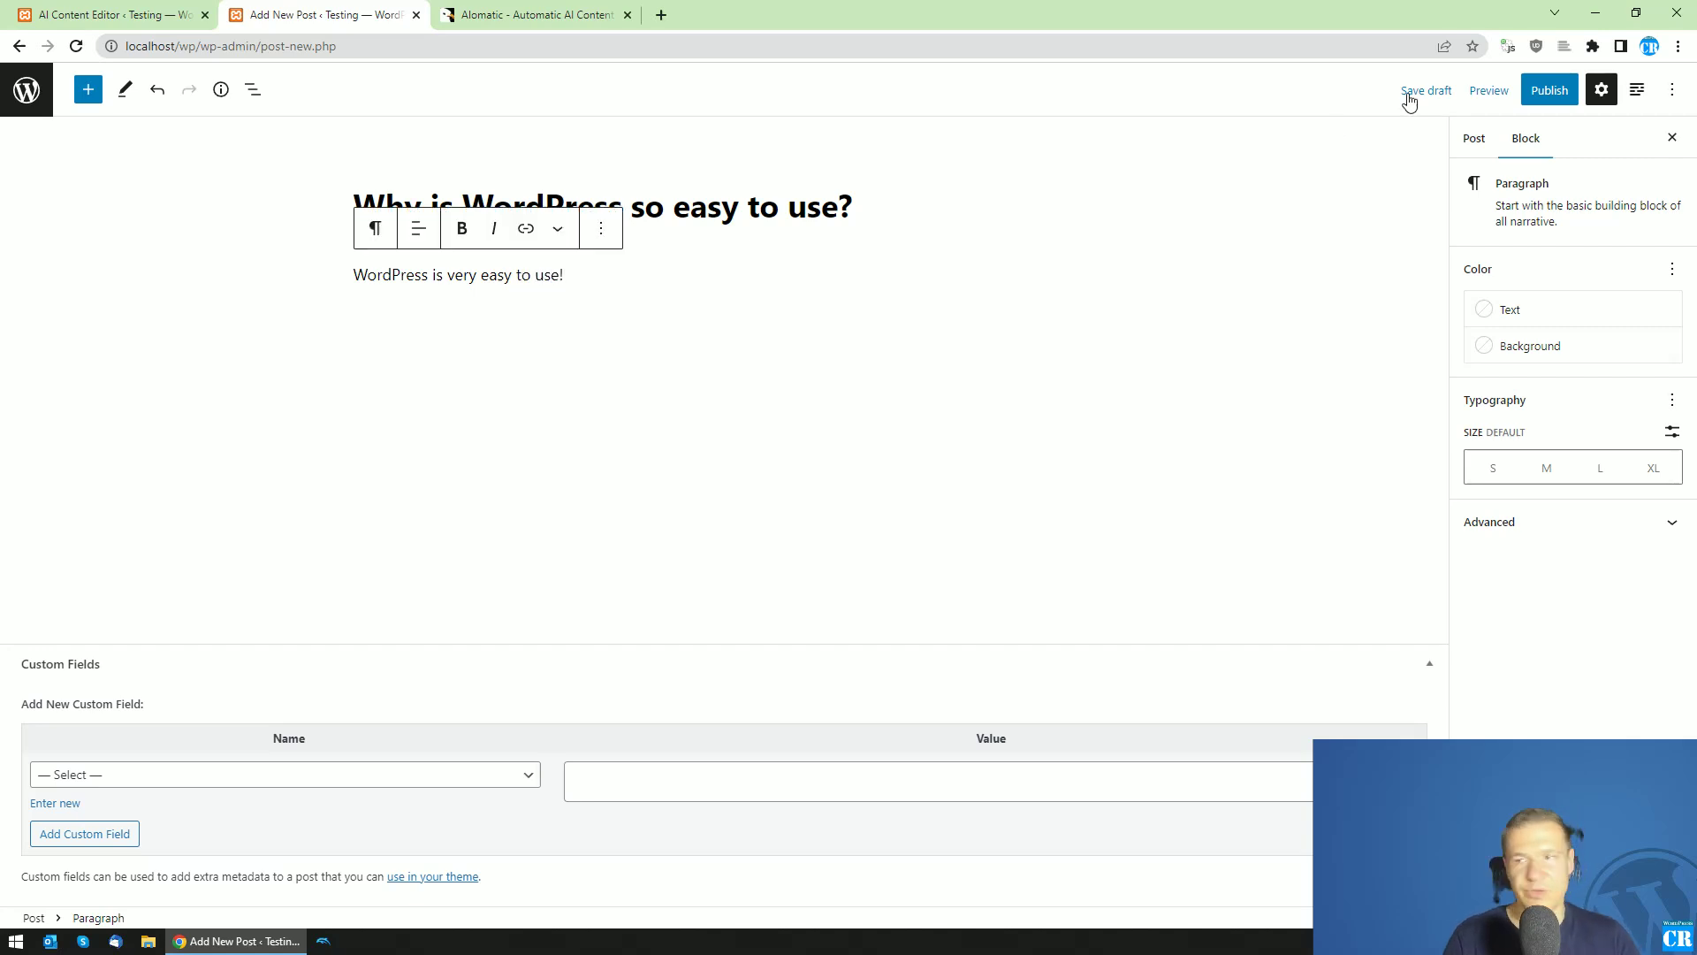
click(1549, 90)
click(1517, 90)
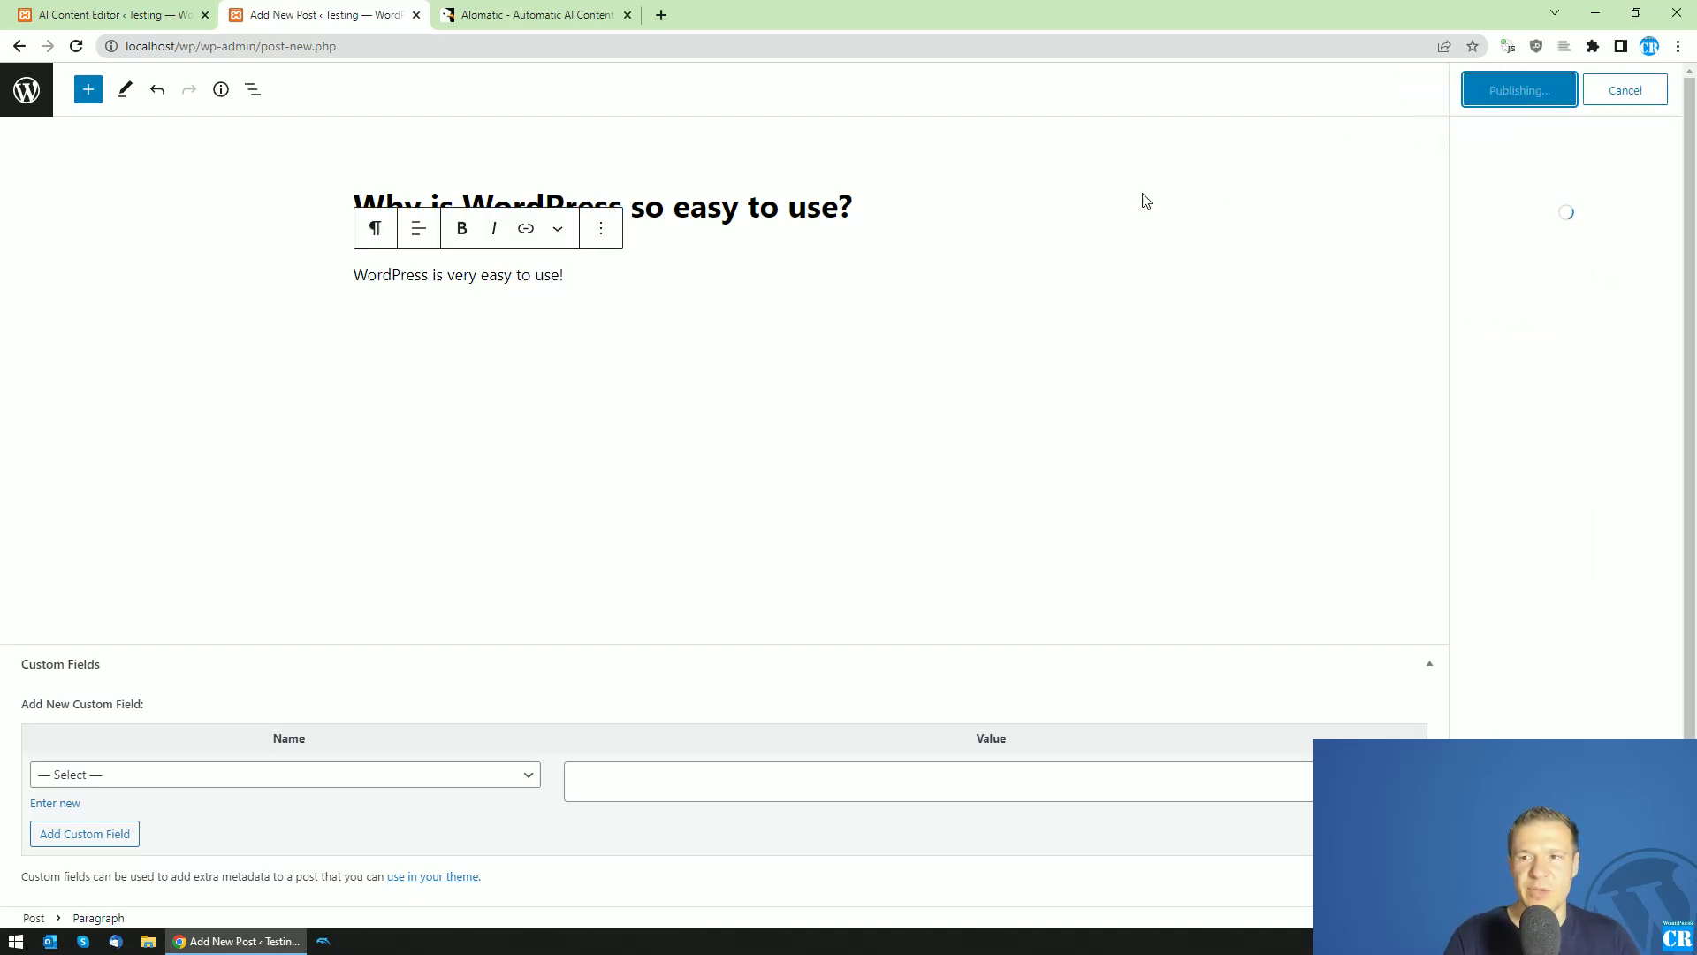
click(27, 90)
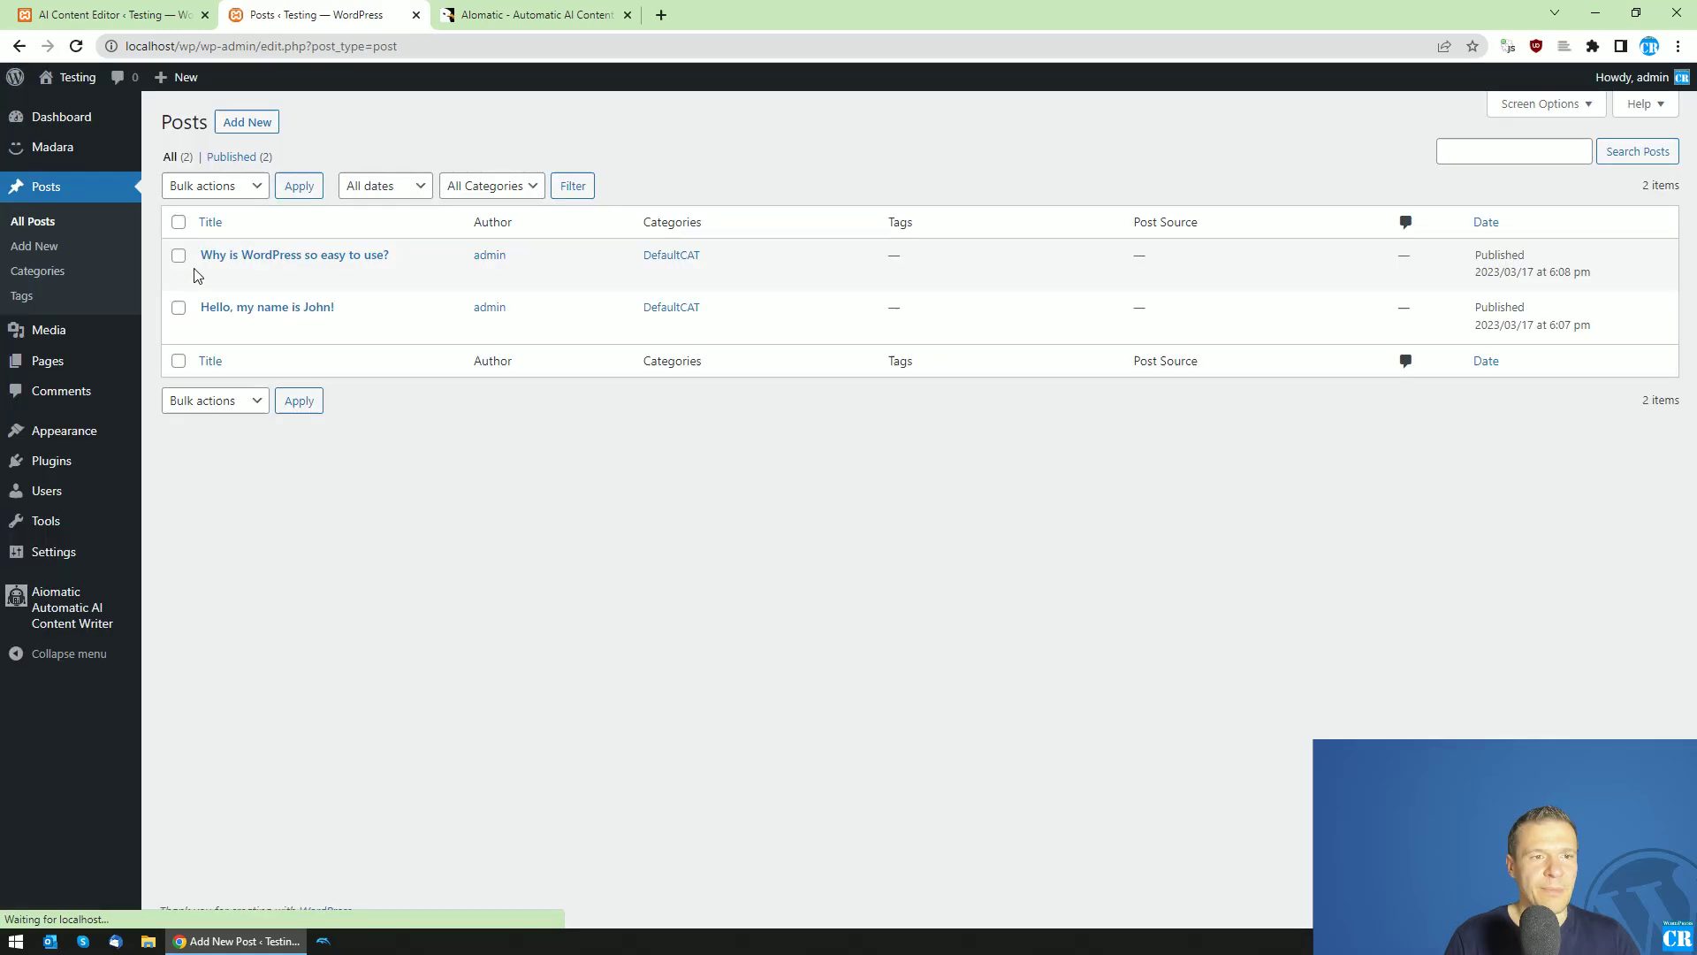
Step: Open the AI Content Editor in a new tab and review its manual settings, maximum posts at 2
mouse_move(56, 623)
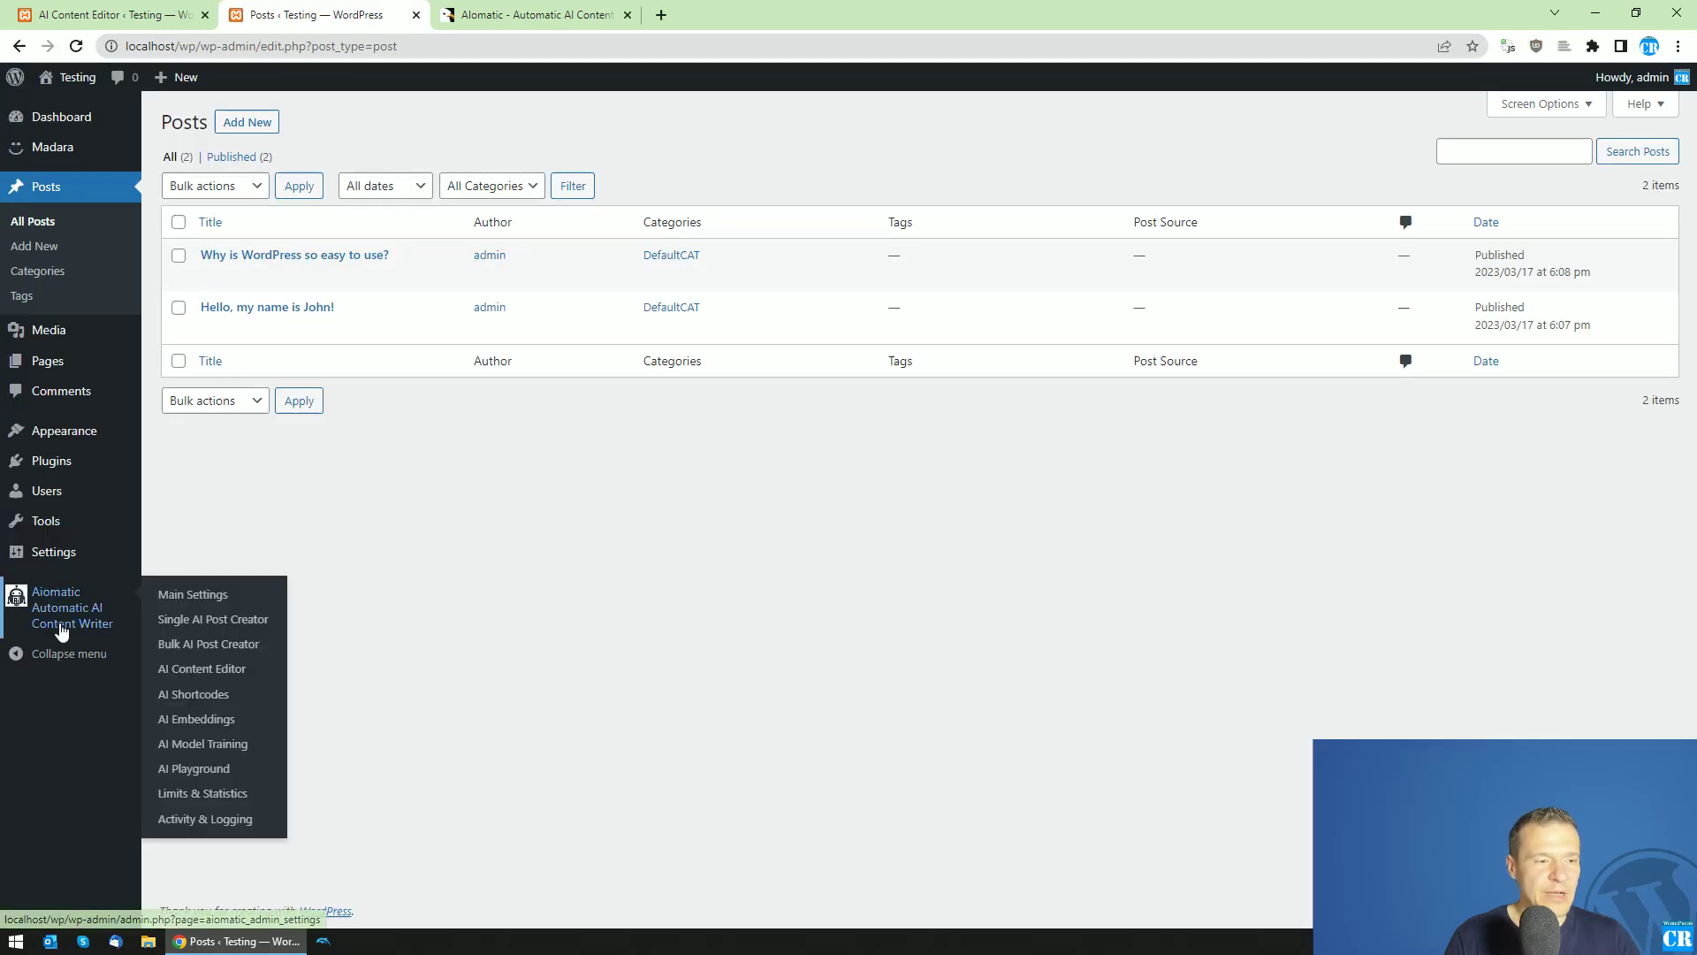
middle_click(184, 677)
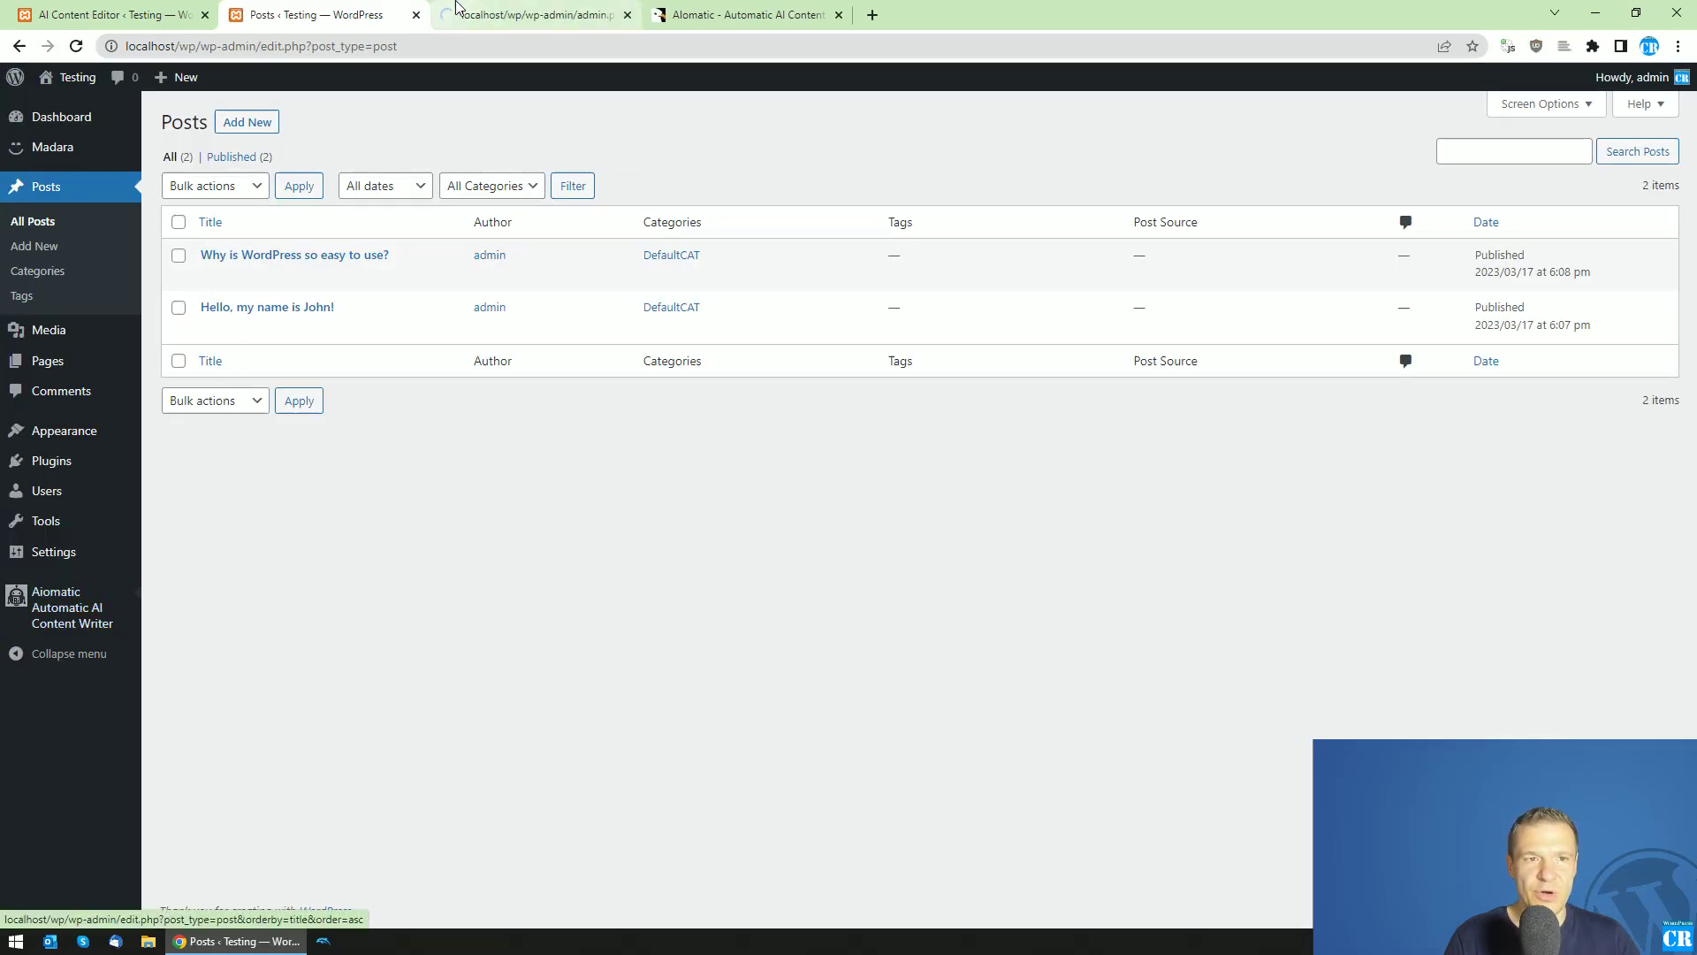
click(509, 15)
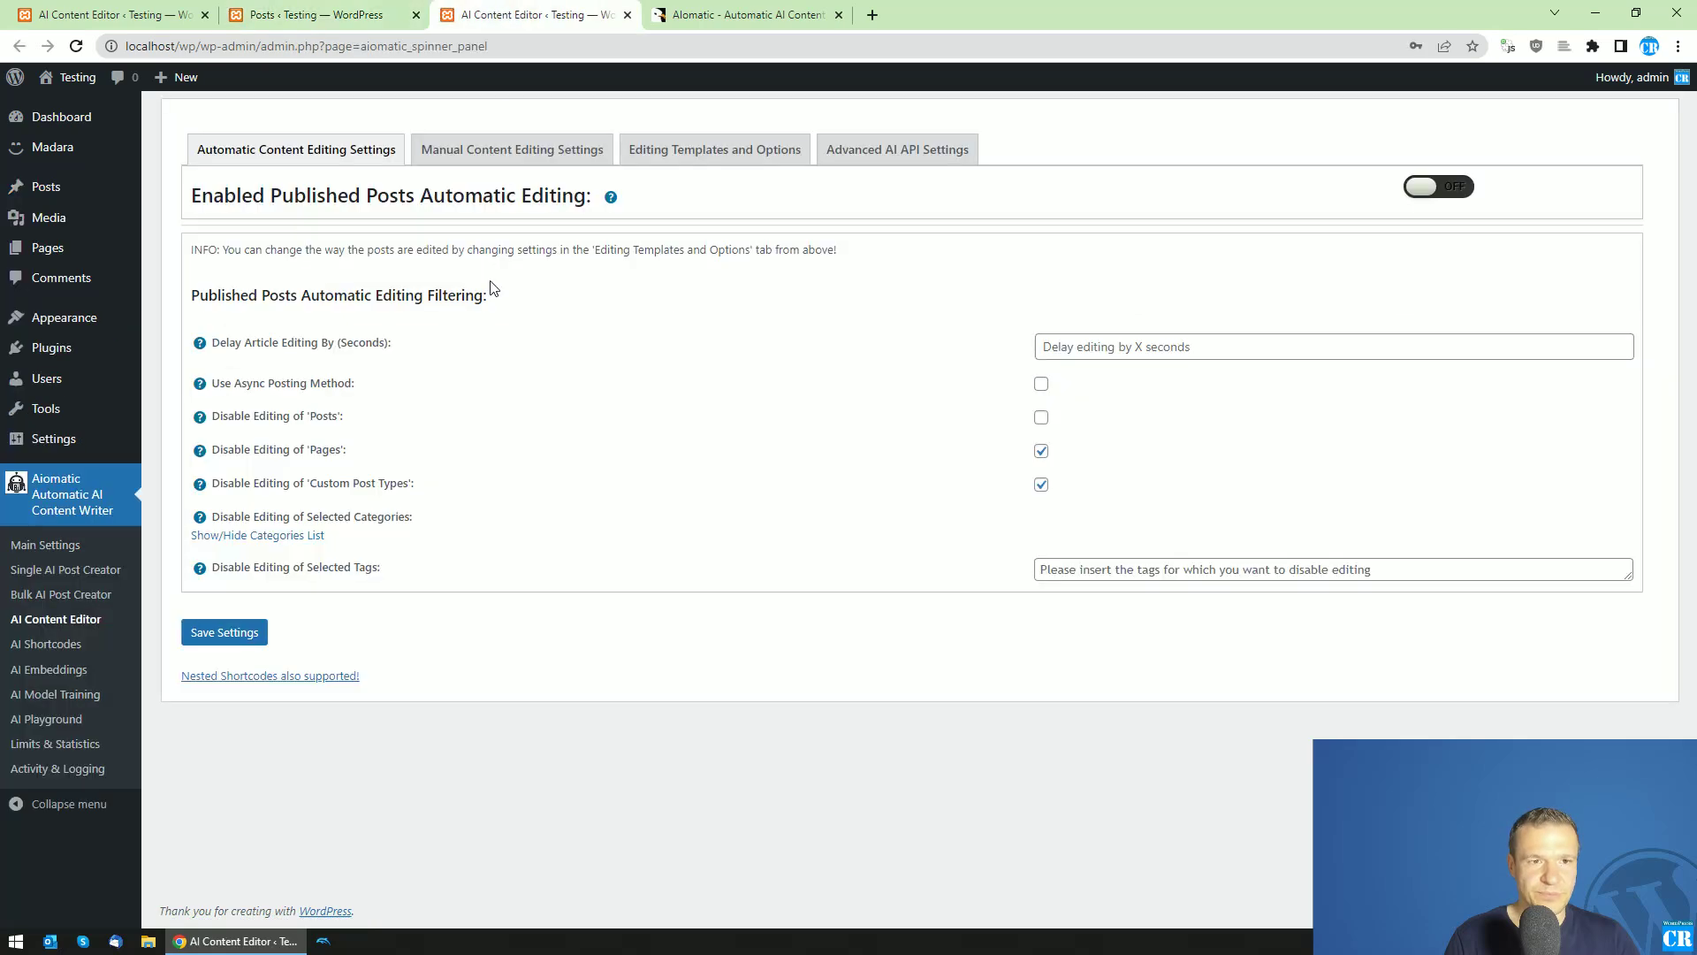
click(455, 152)
click(665, 152)
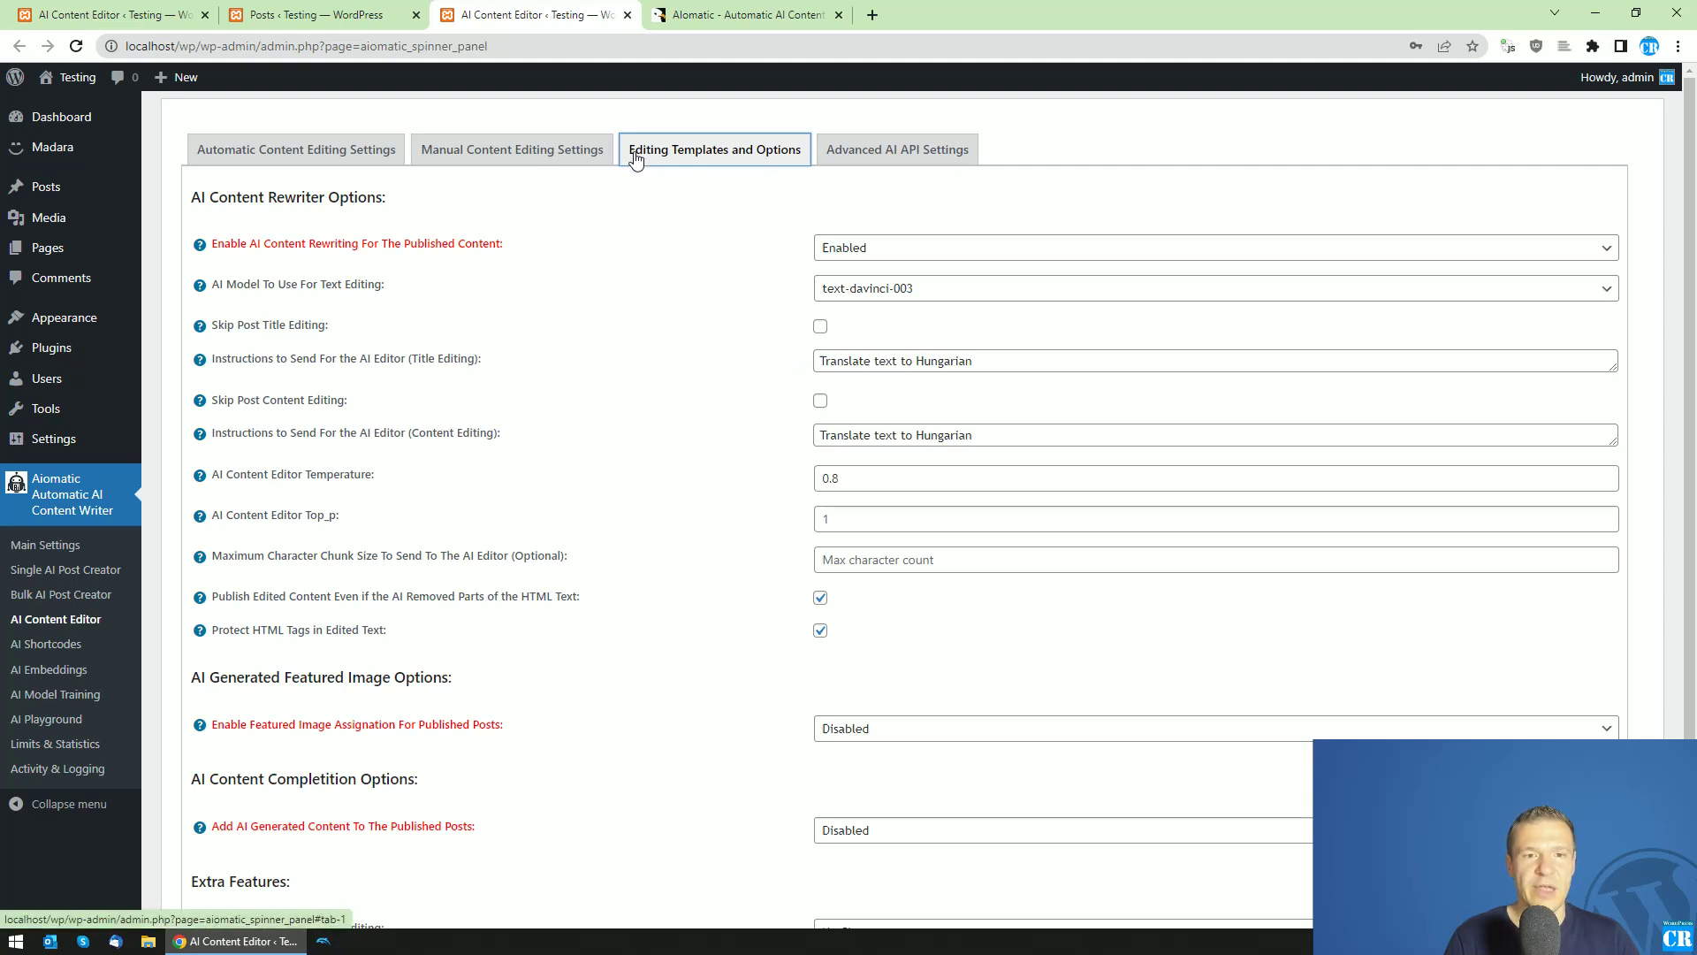
click(491, 156)
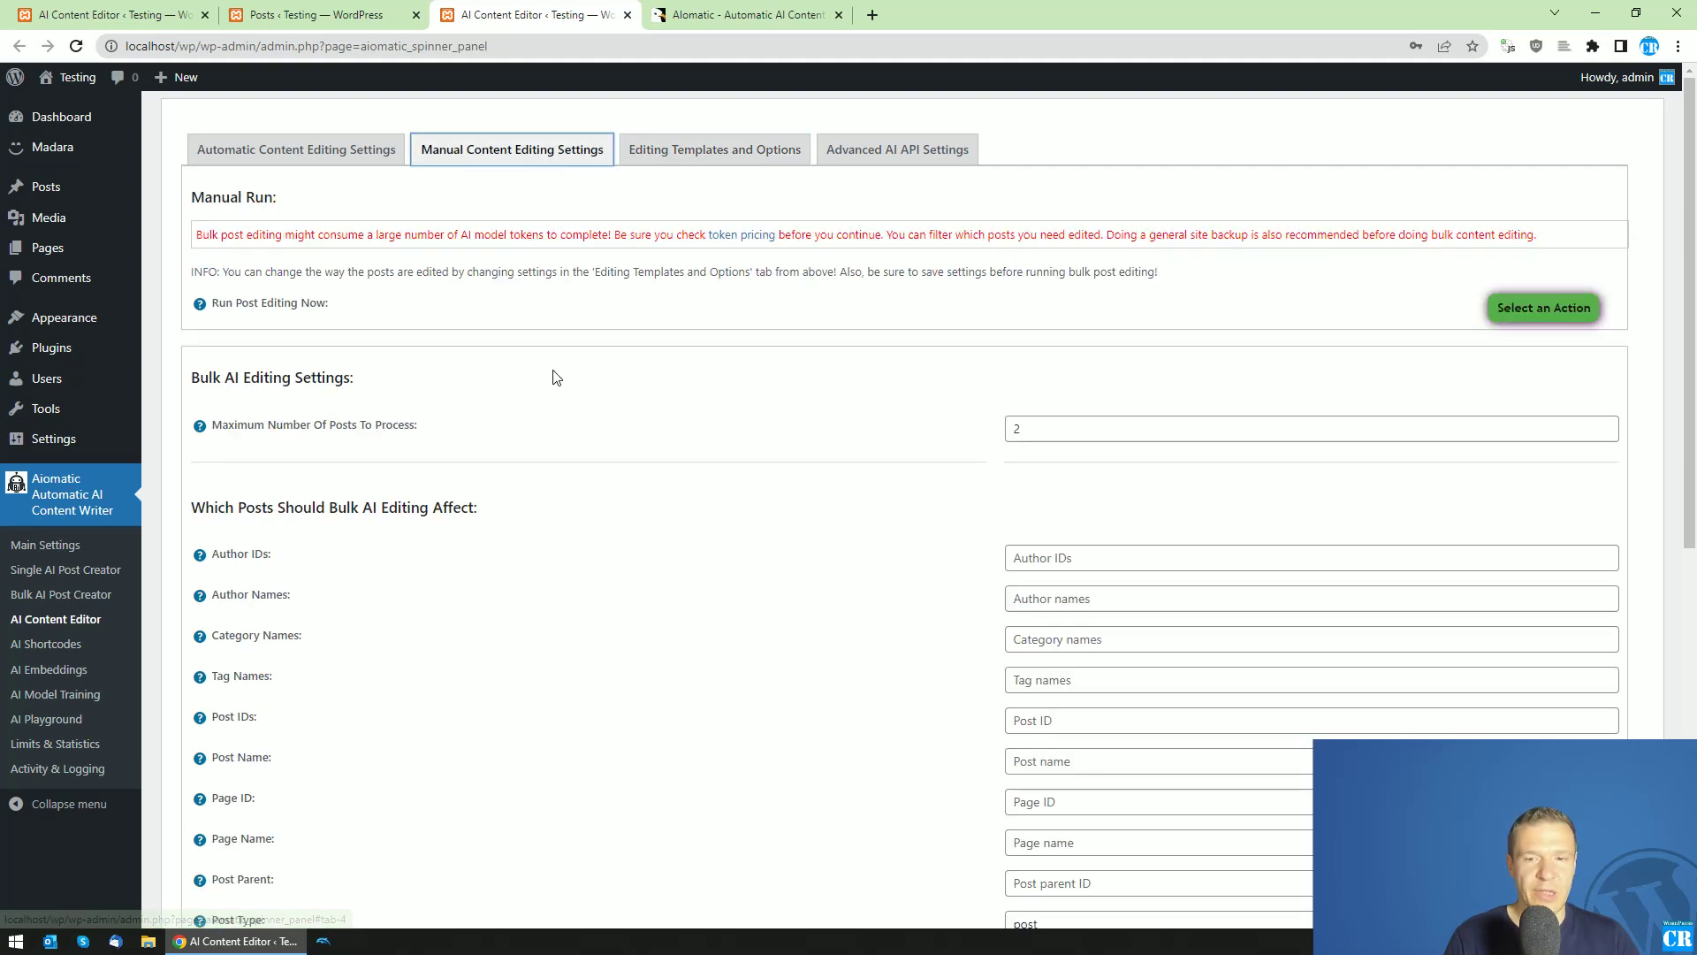
scroll(958, 455, down, 5)
scroll(951, 495, up, 5)
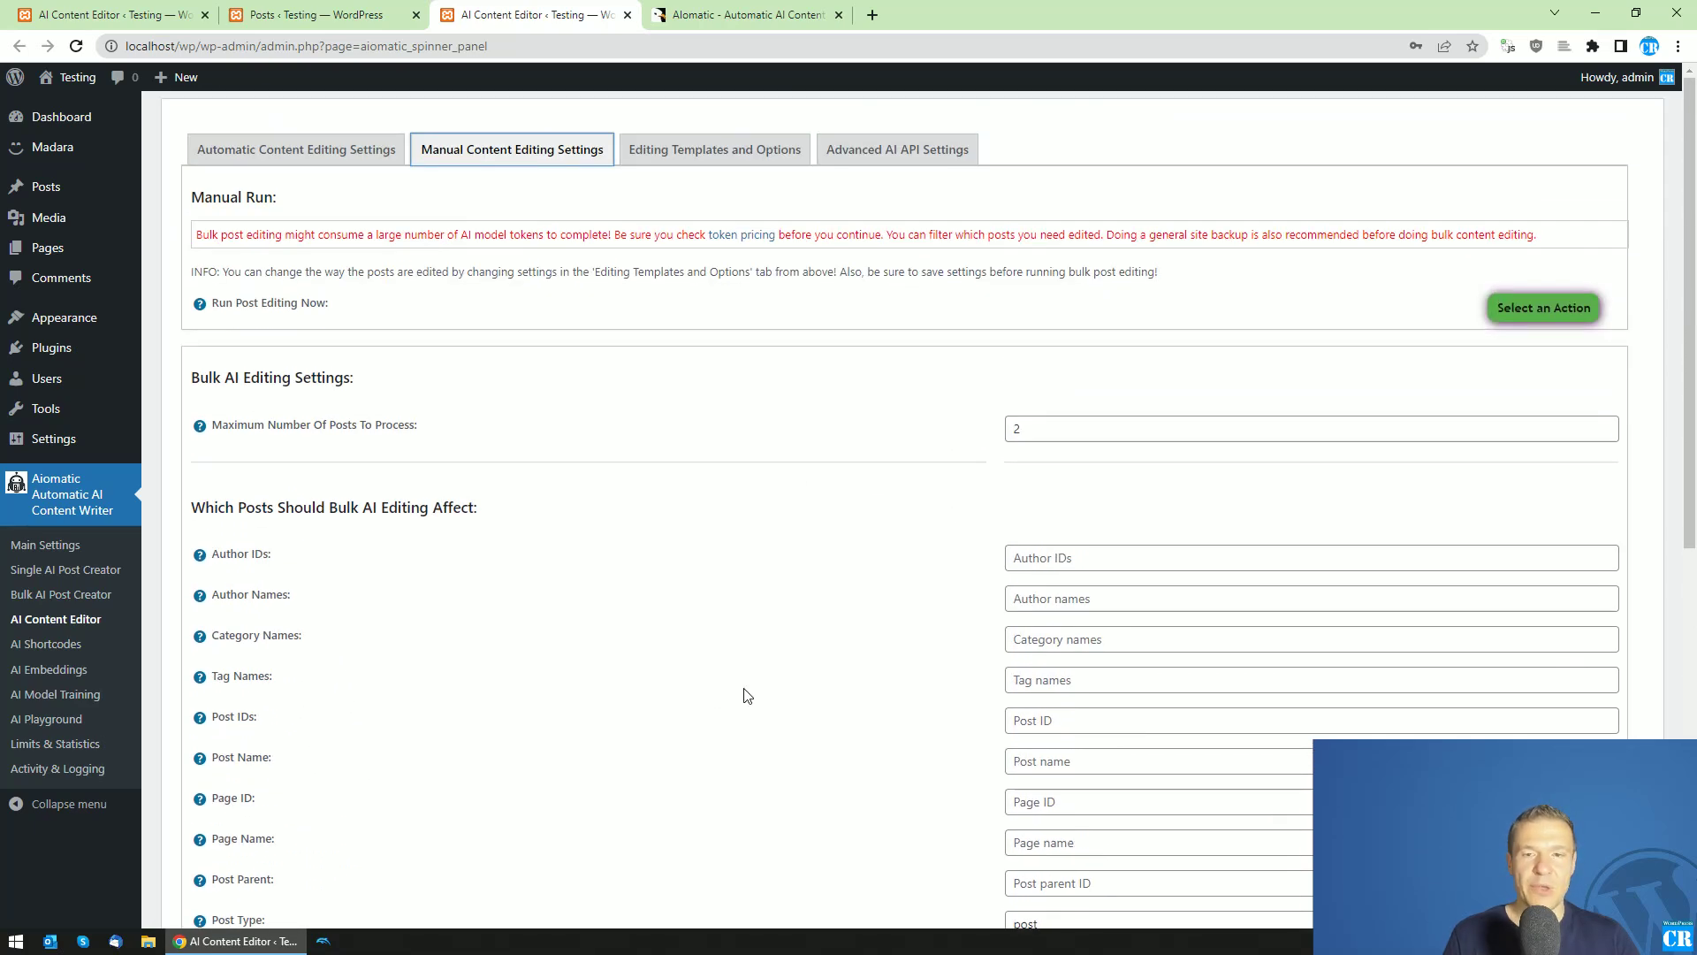
scroll(723, 674, down, 2)
scroll(360, 443, up, 1)
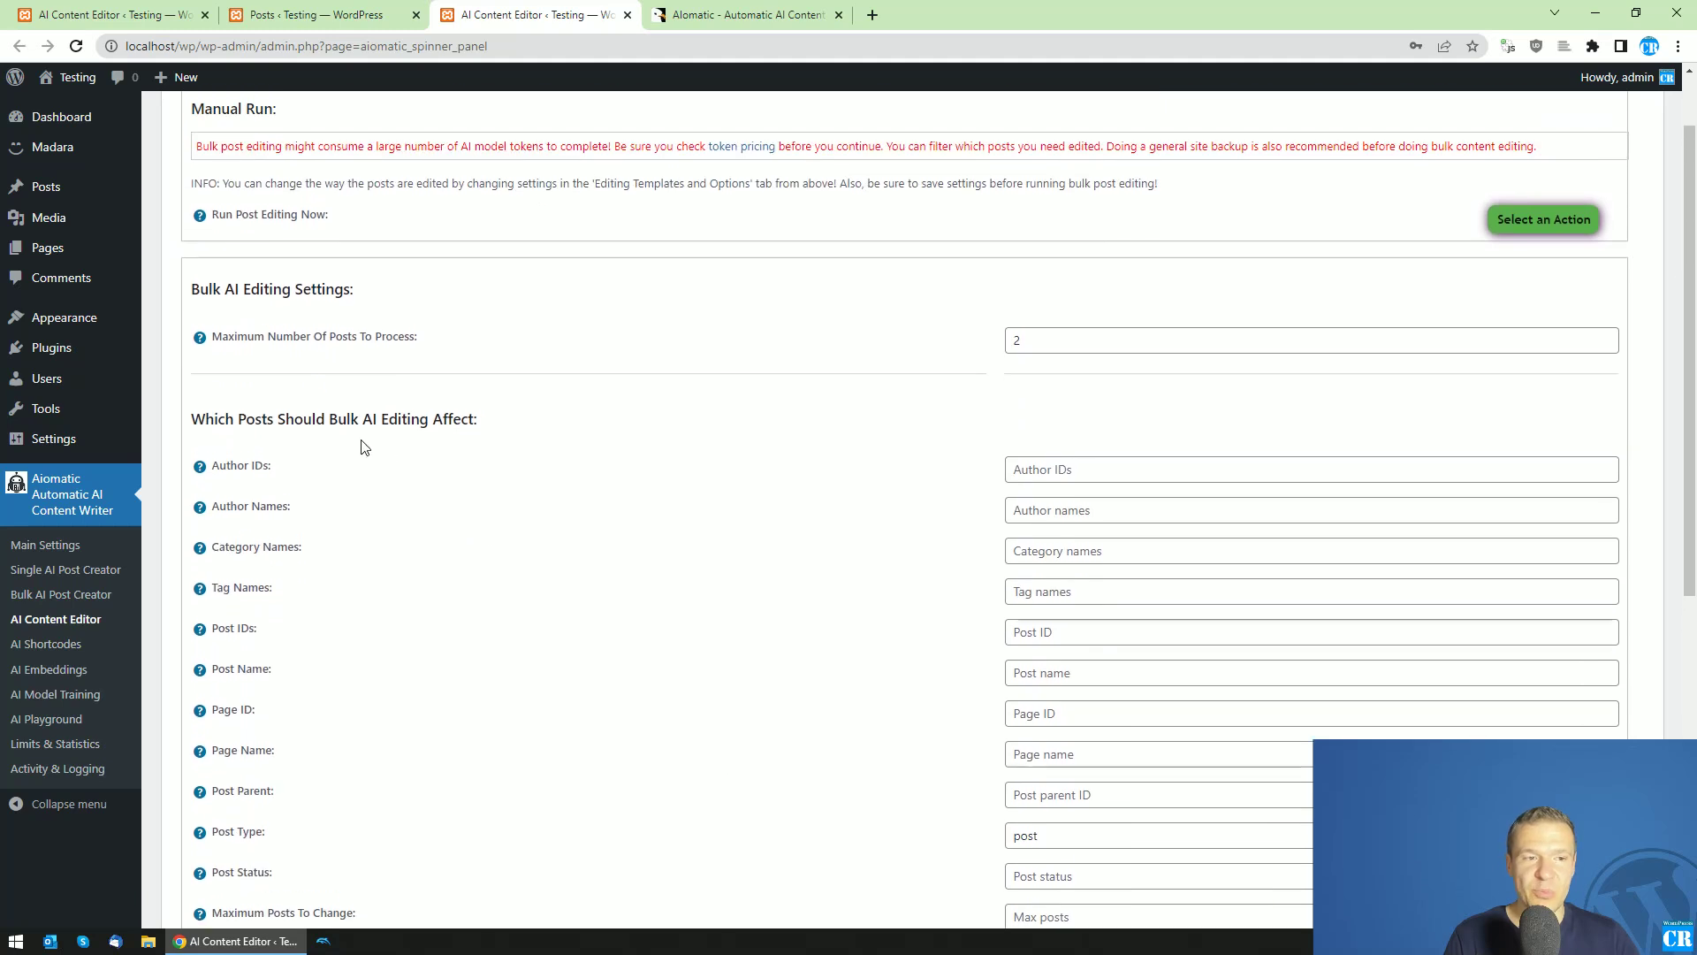
click(391, 341)
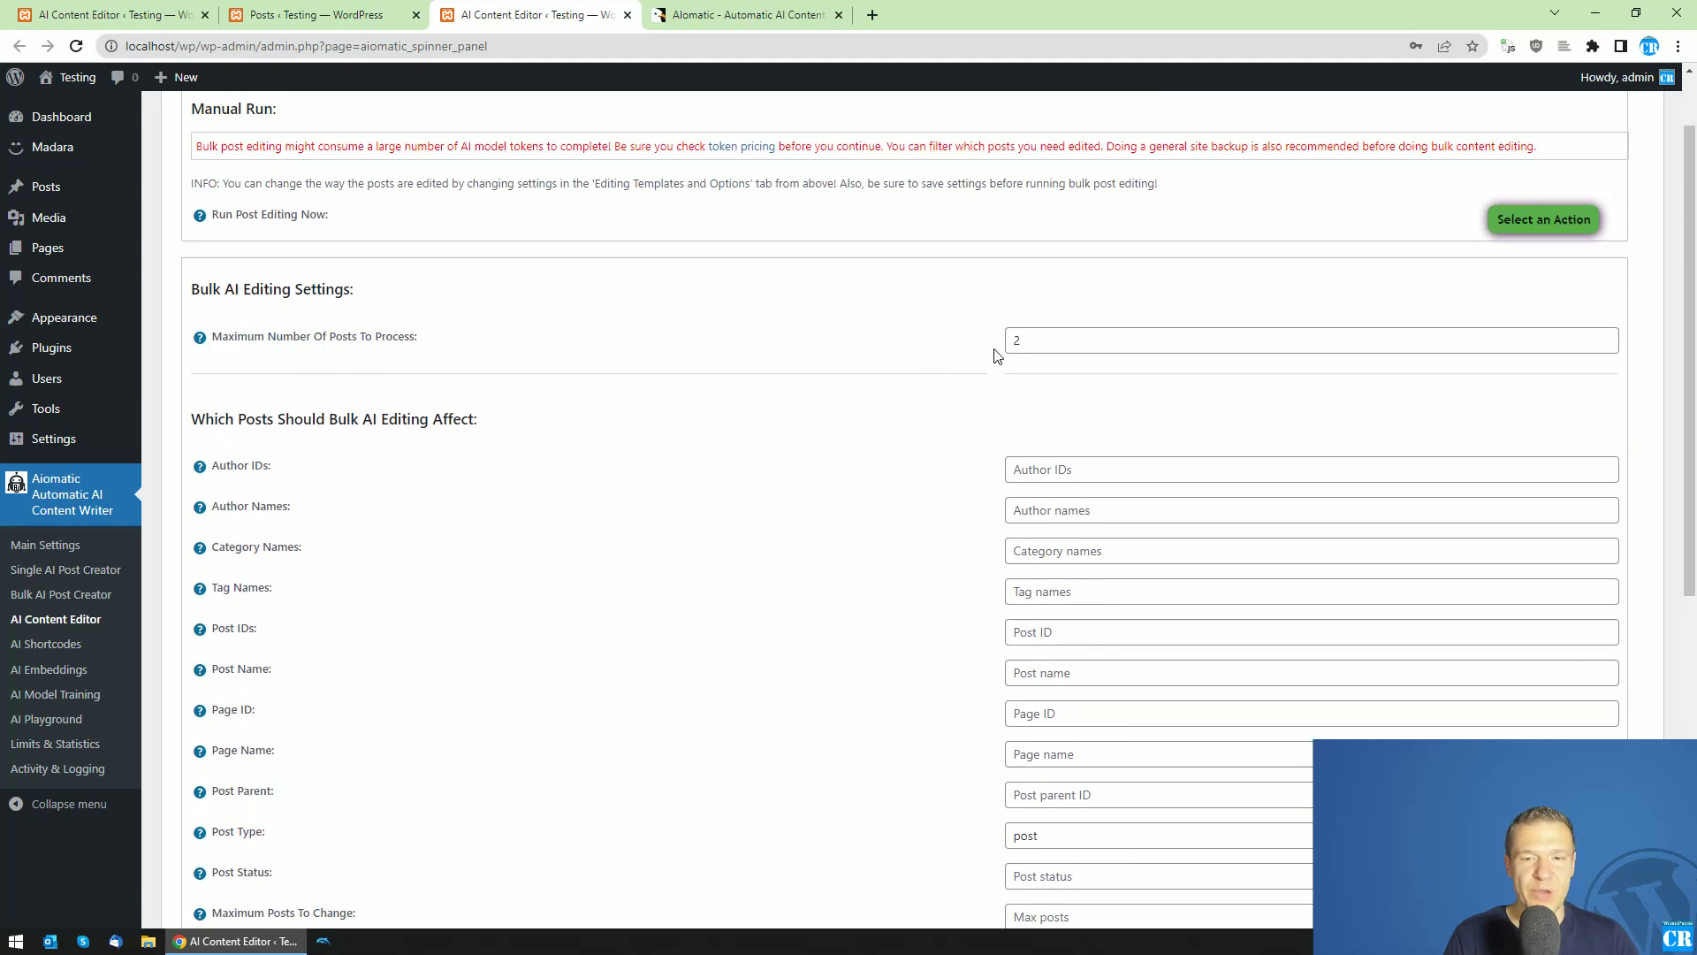
key(Tab)
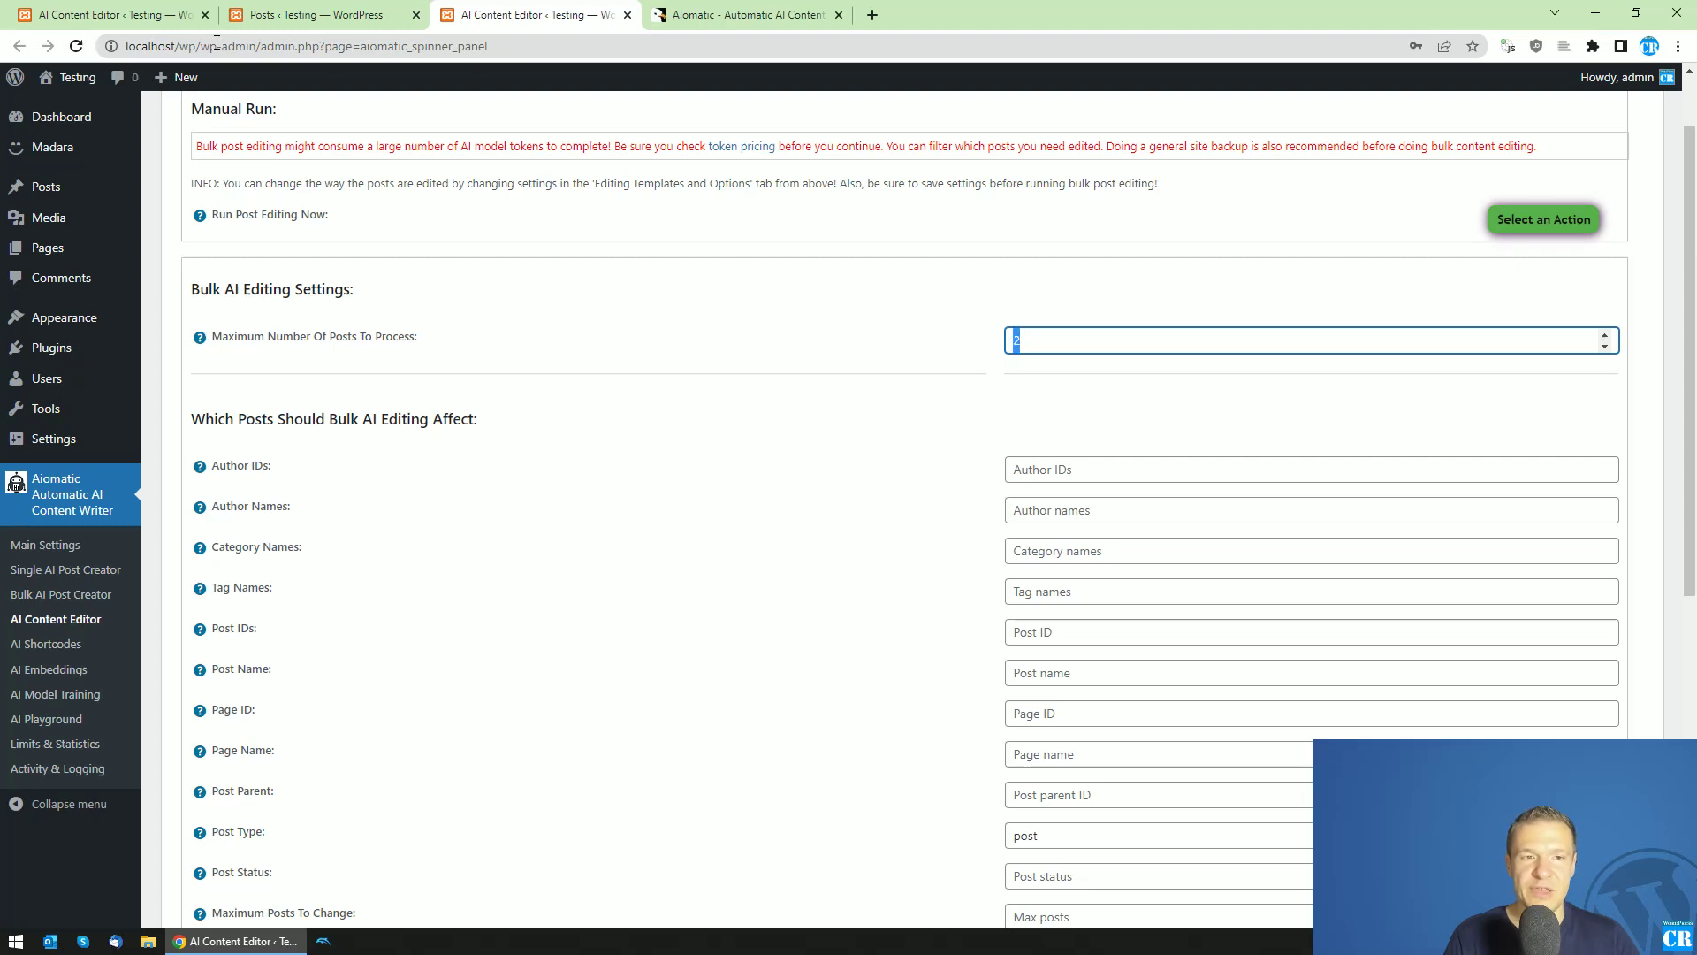
Step: Glance at the posts list, then review the Author, Category, Tag and Post IDs filters
click(297, 9)
click(548, 14)
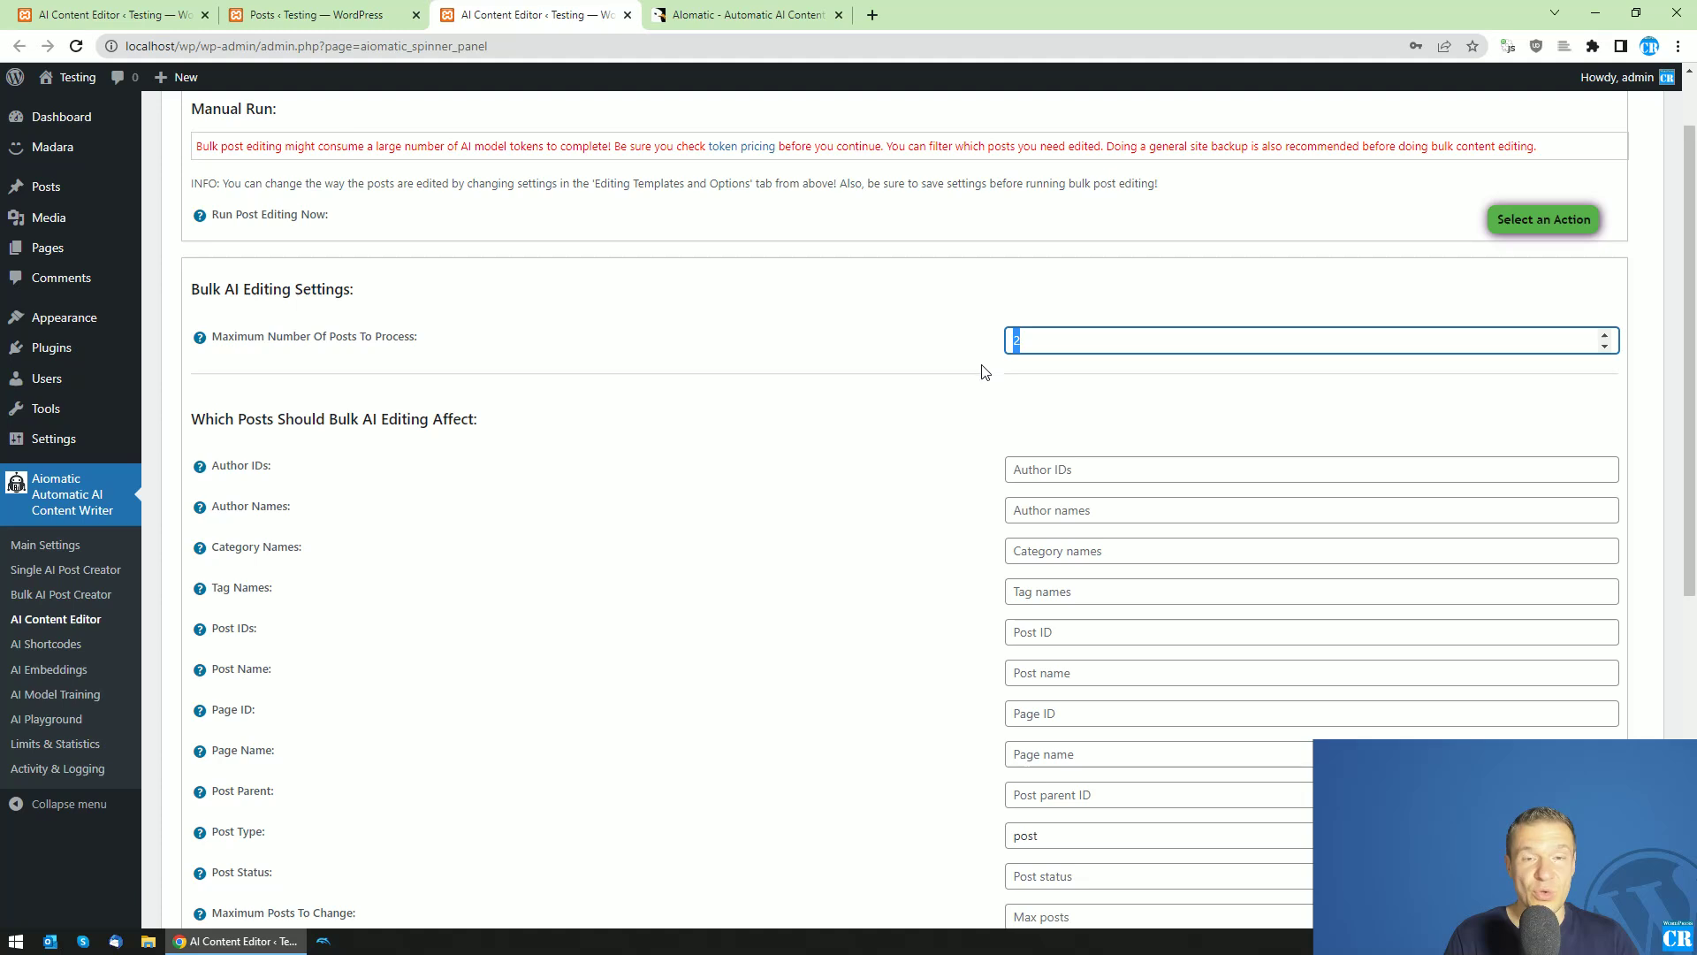
scroll(983, 373, down, 1)
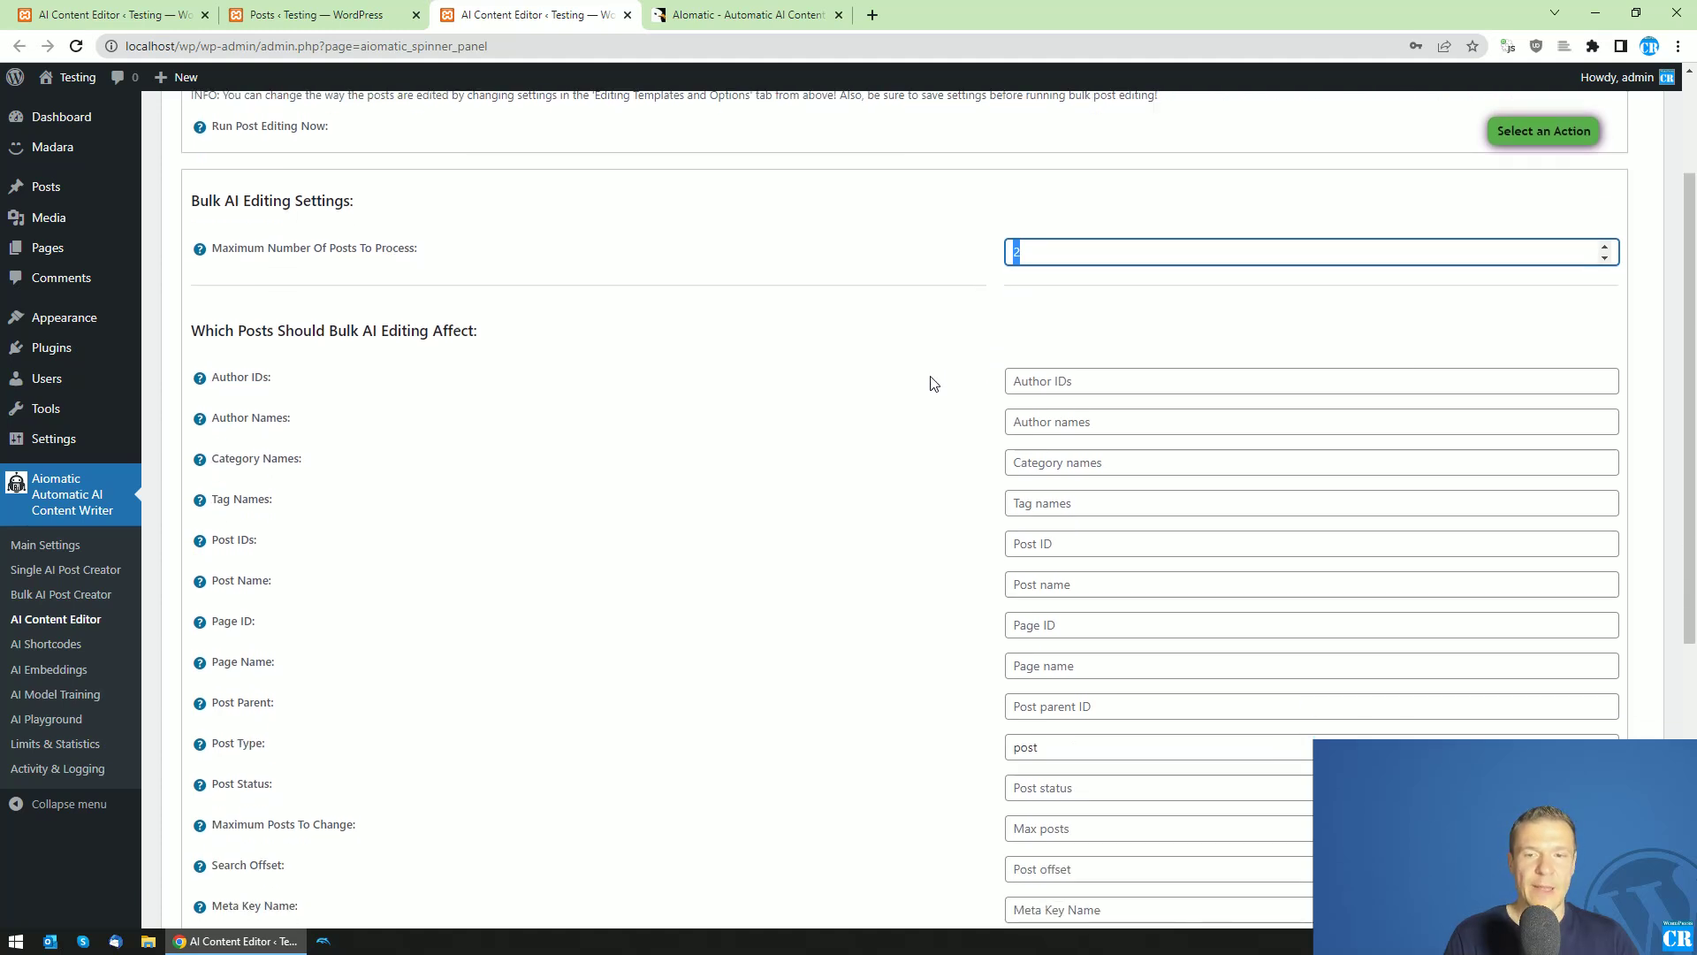
click(928, 380)
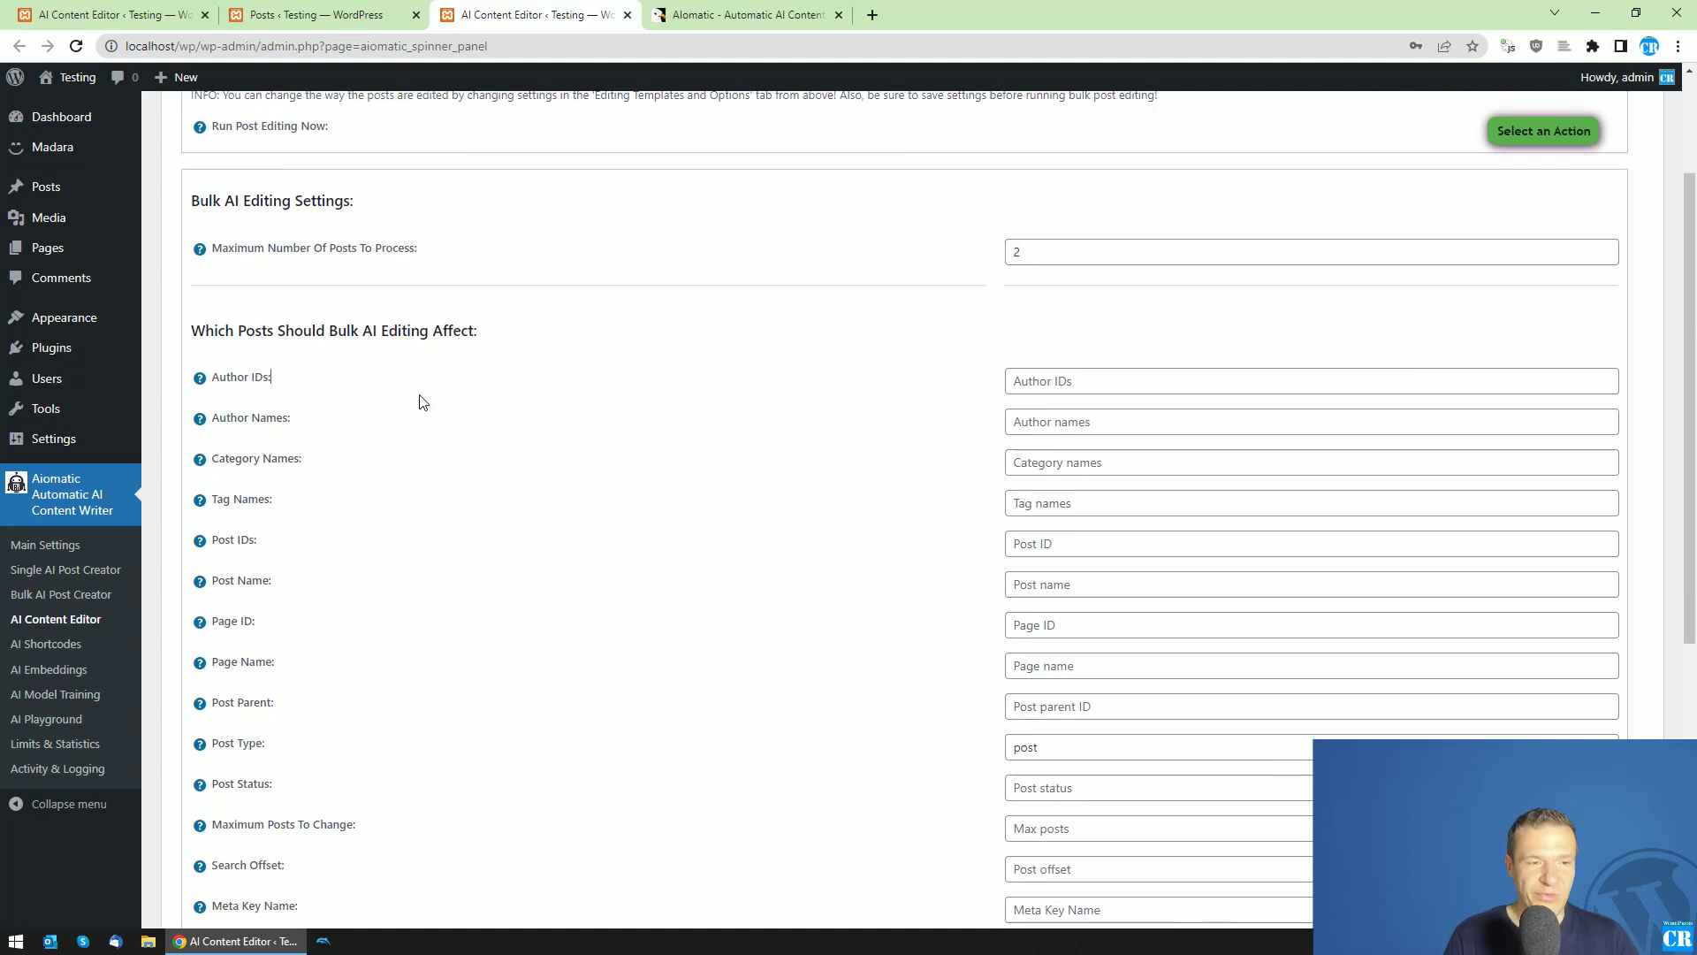
scroll(303, 330, down, 1)
drag(211, 288, 268, 289)
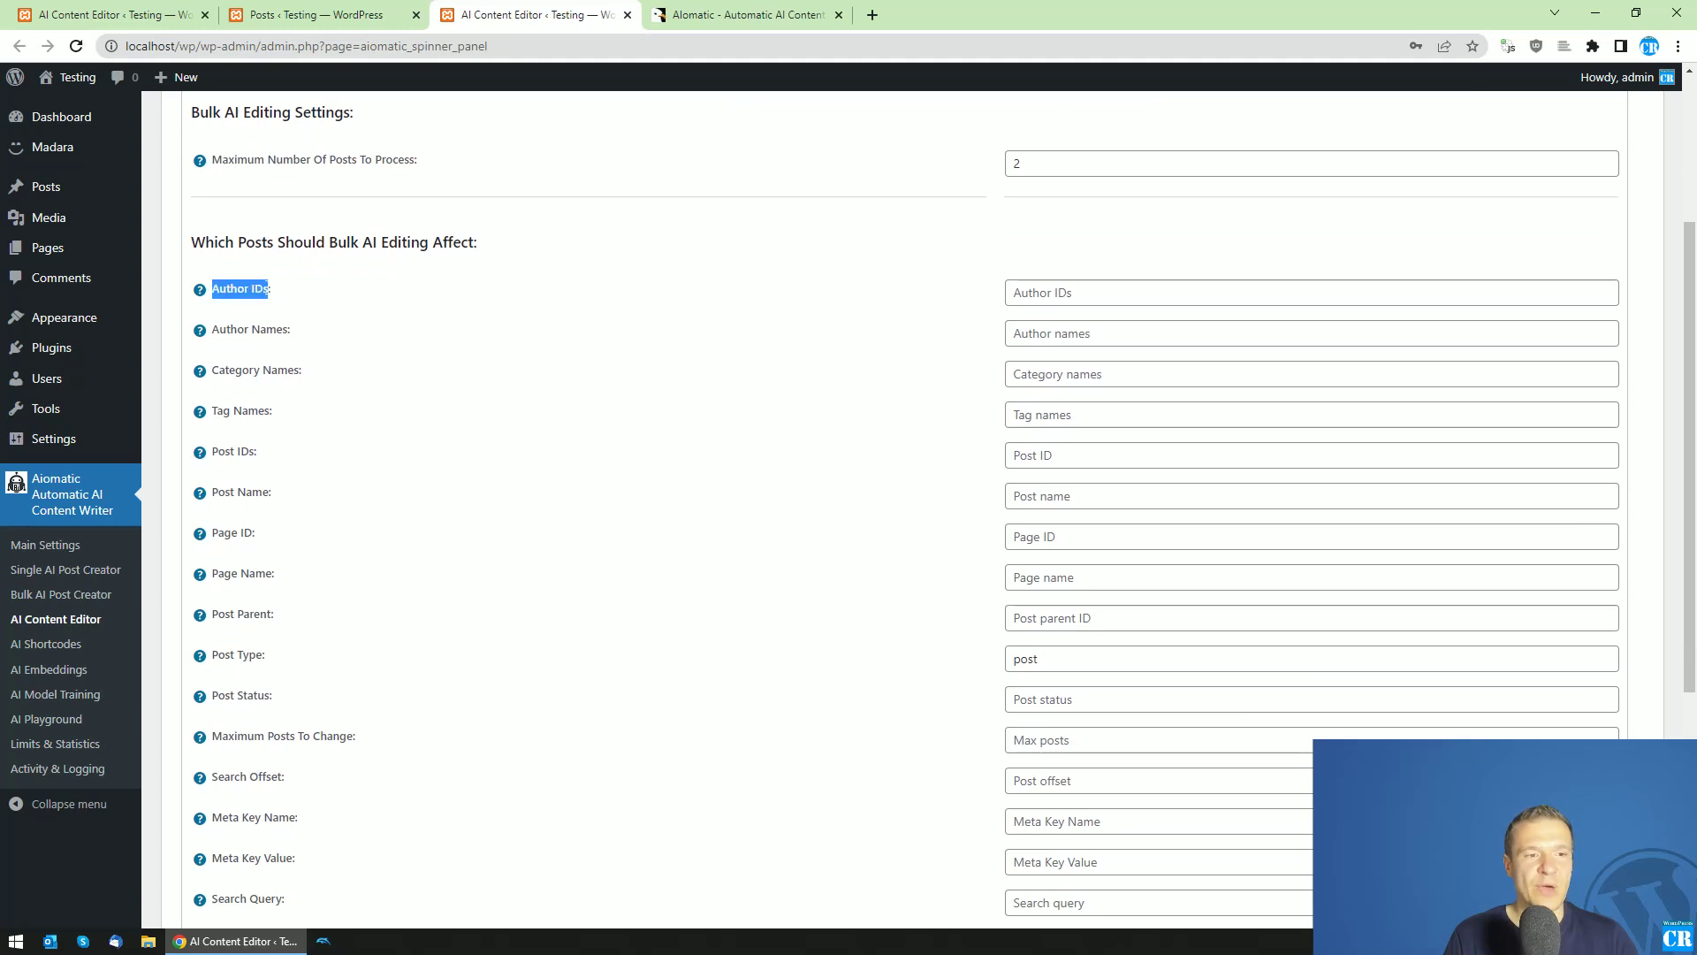
click(1023, 290)
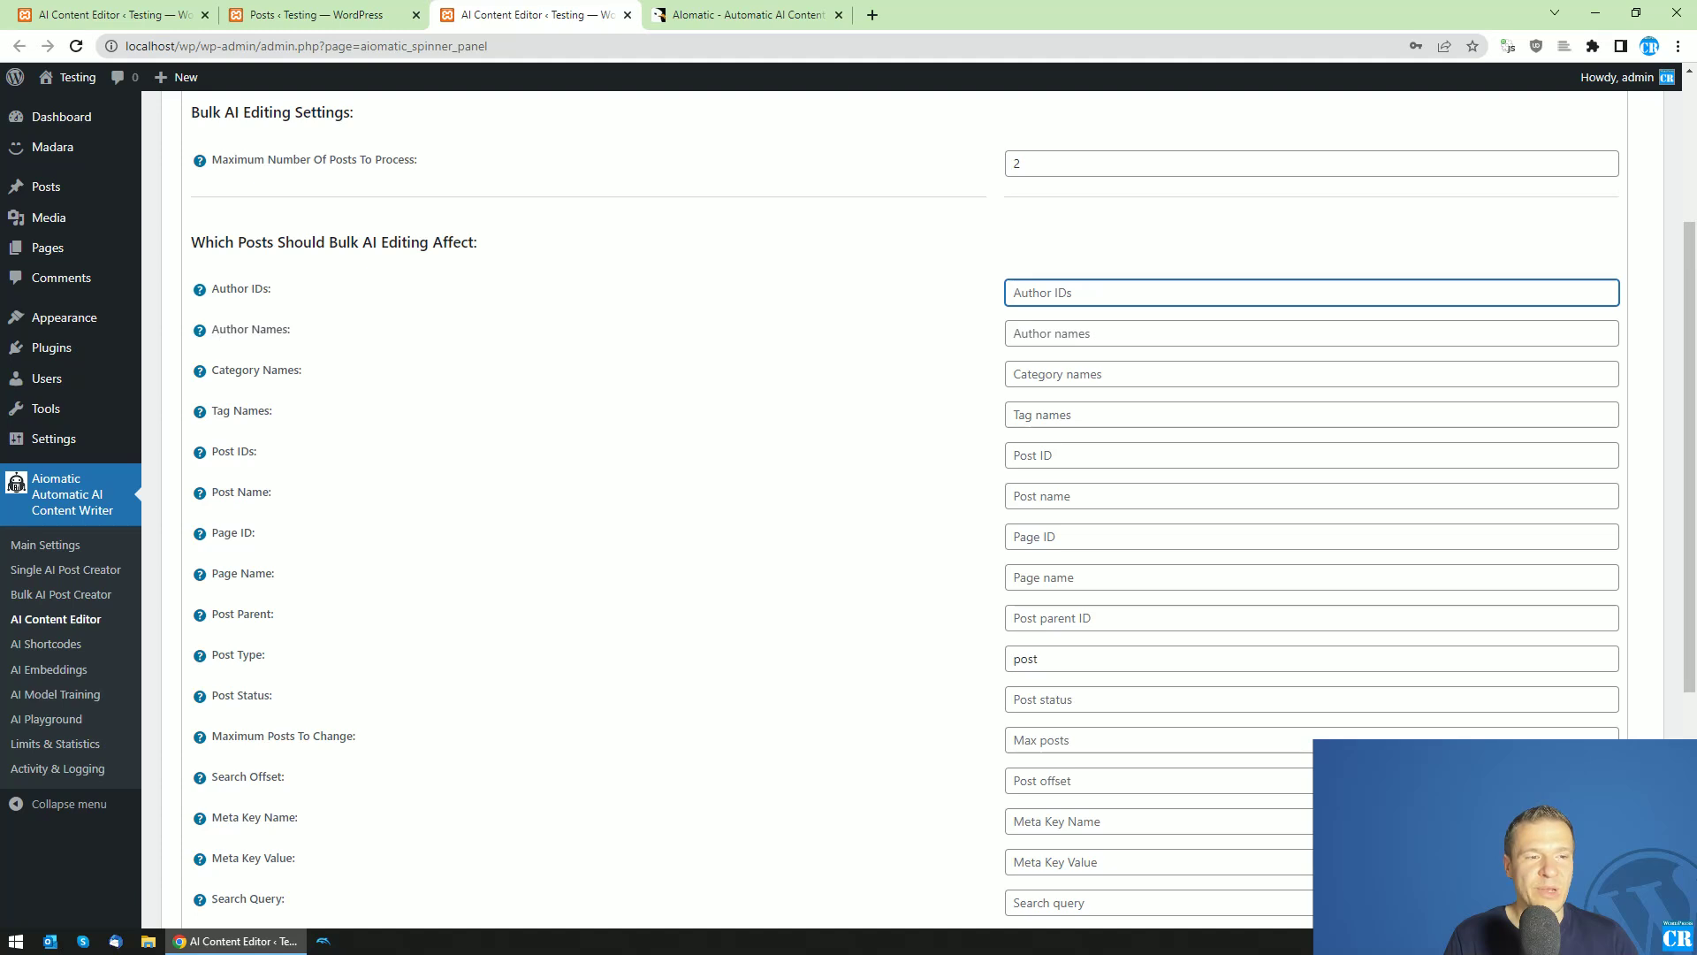
drag(213, 329, 300, 334)
drag(219, 370, 311, 371)
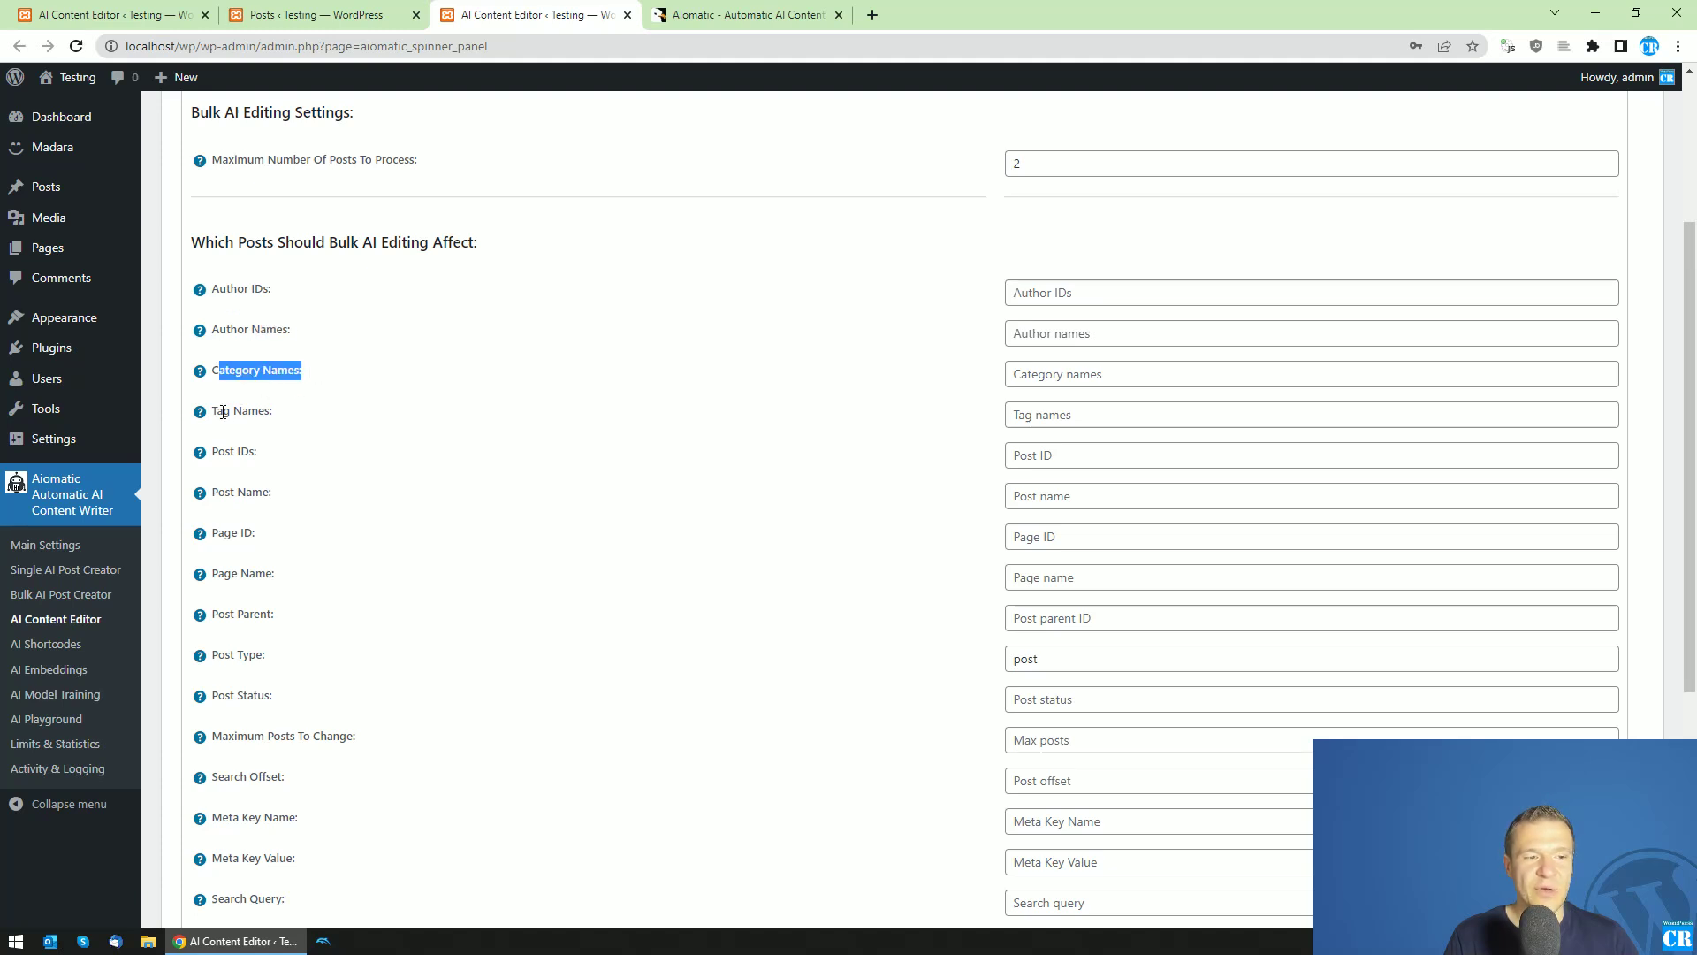
drag(213, 411, 270, 461)
double_click(254, 451)
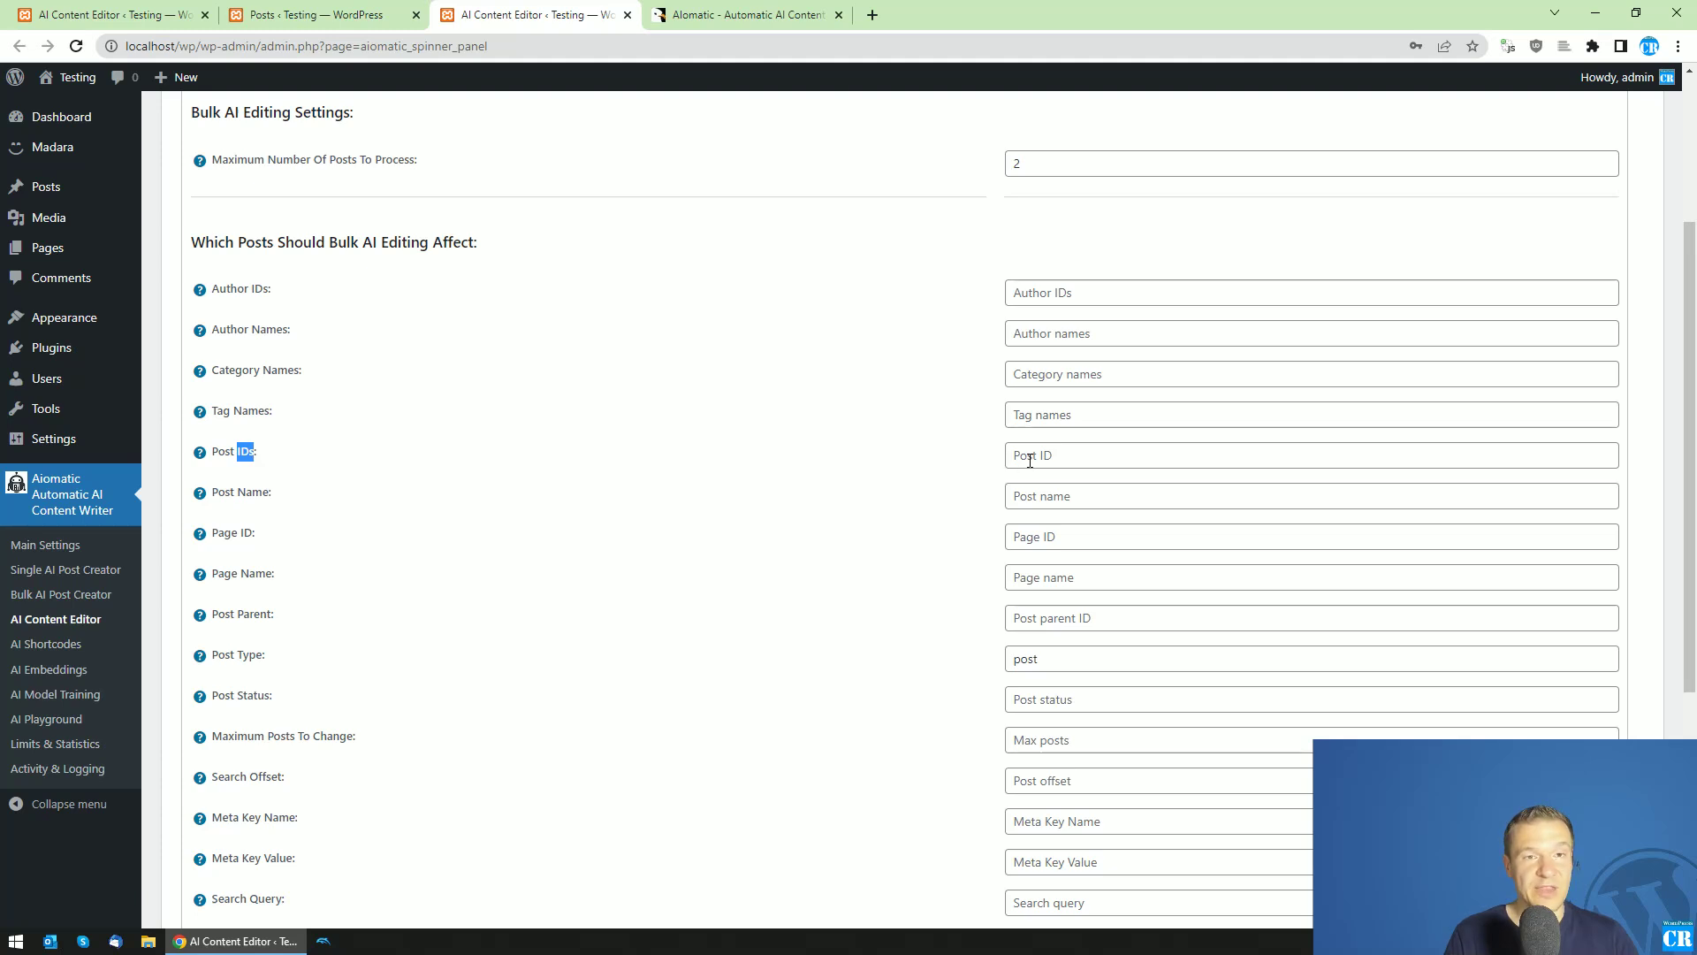
Step: Review the Maximum Posts To Change, Meta Key, Search Query and date filters, leaving Search Query empty
scroll(989, 464, down, 1)
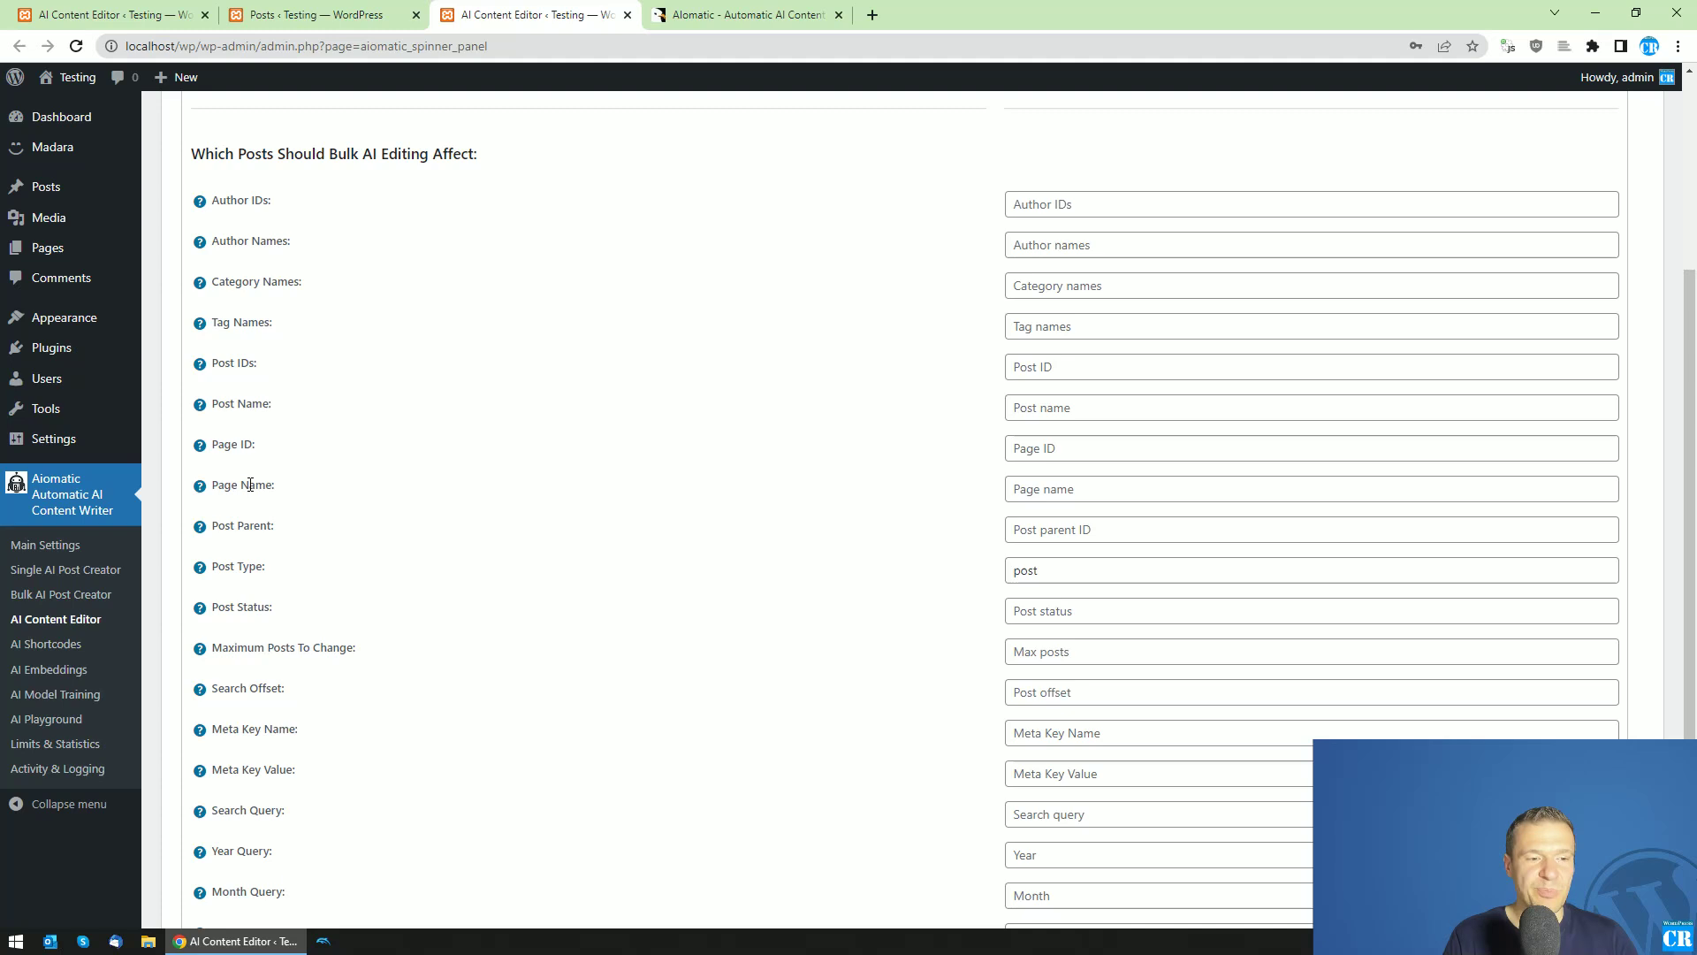
drag(231, 525, 264, 541)
scroll(262, 547, down, 2)
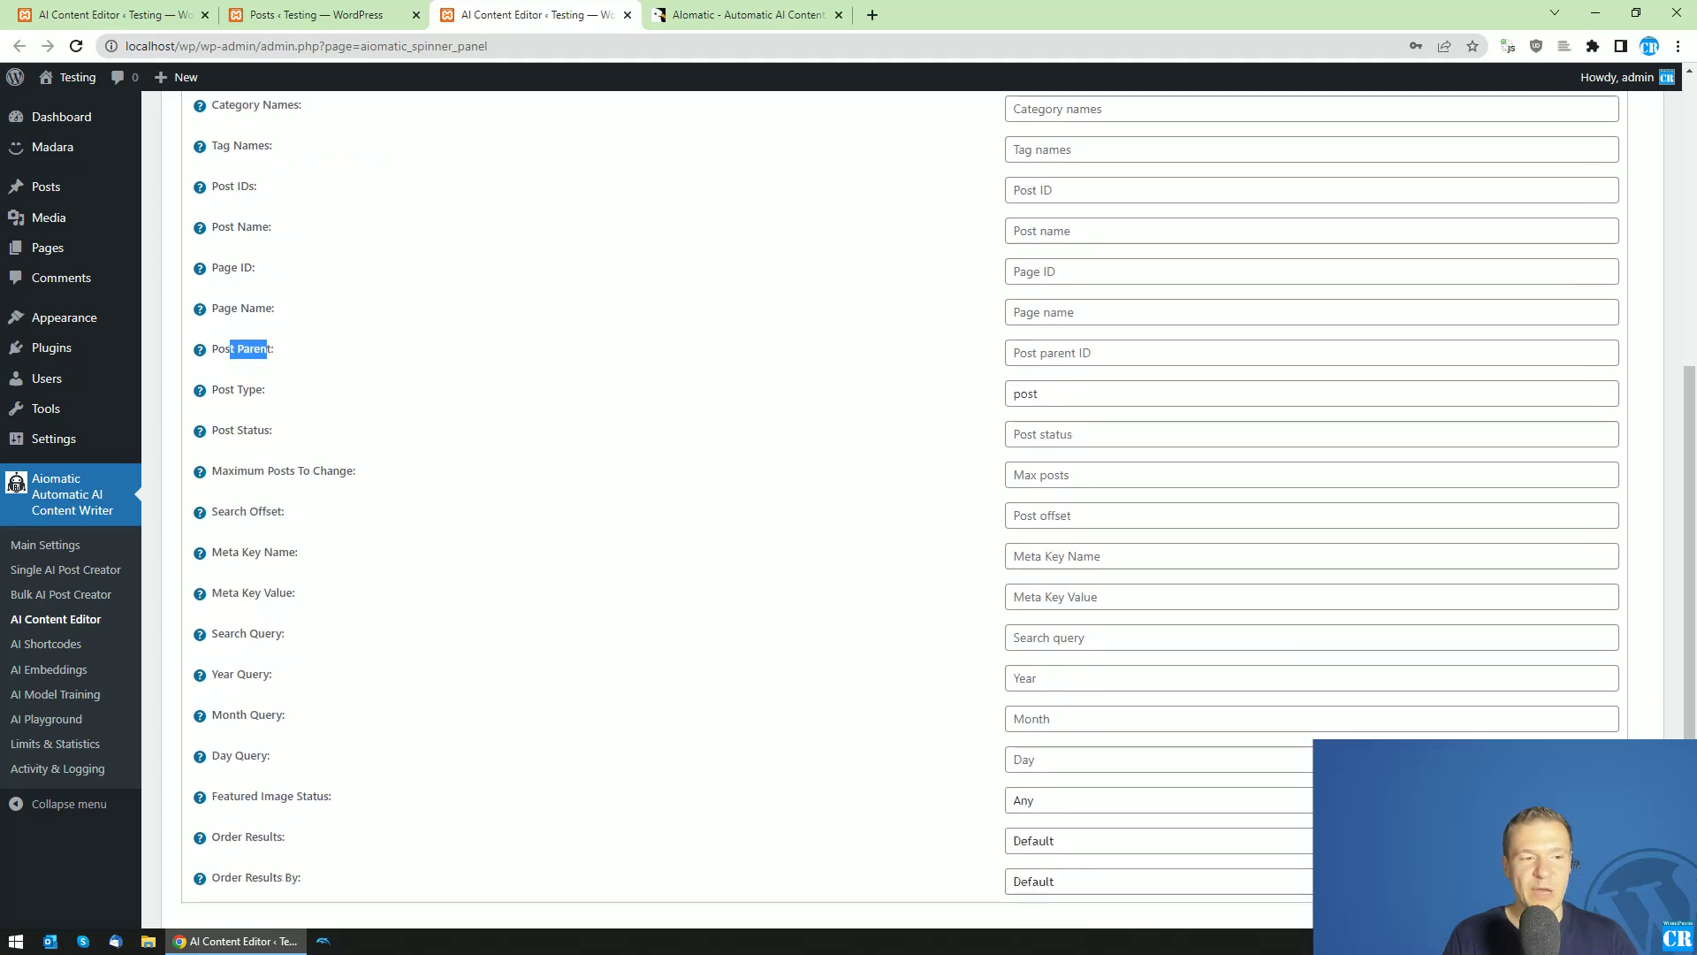
drag(225, 390, 344, 485)
click(259, 468)
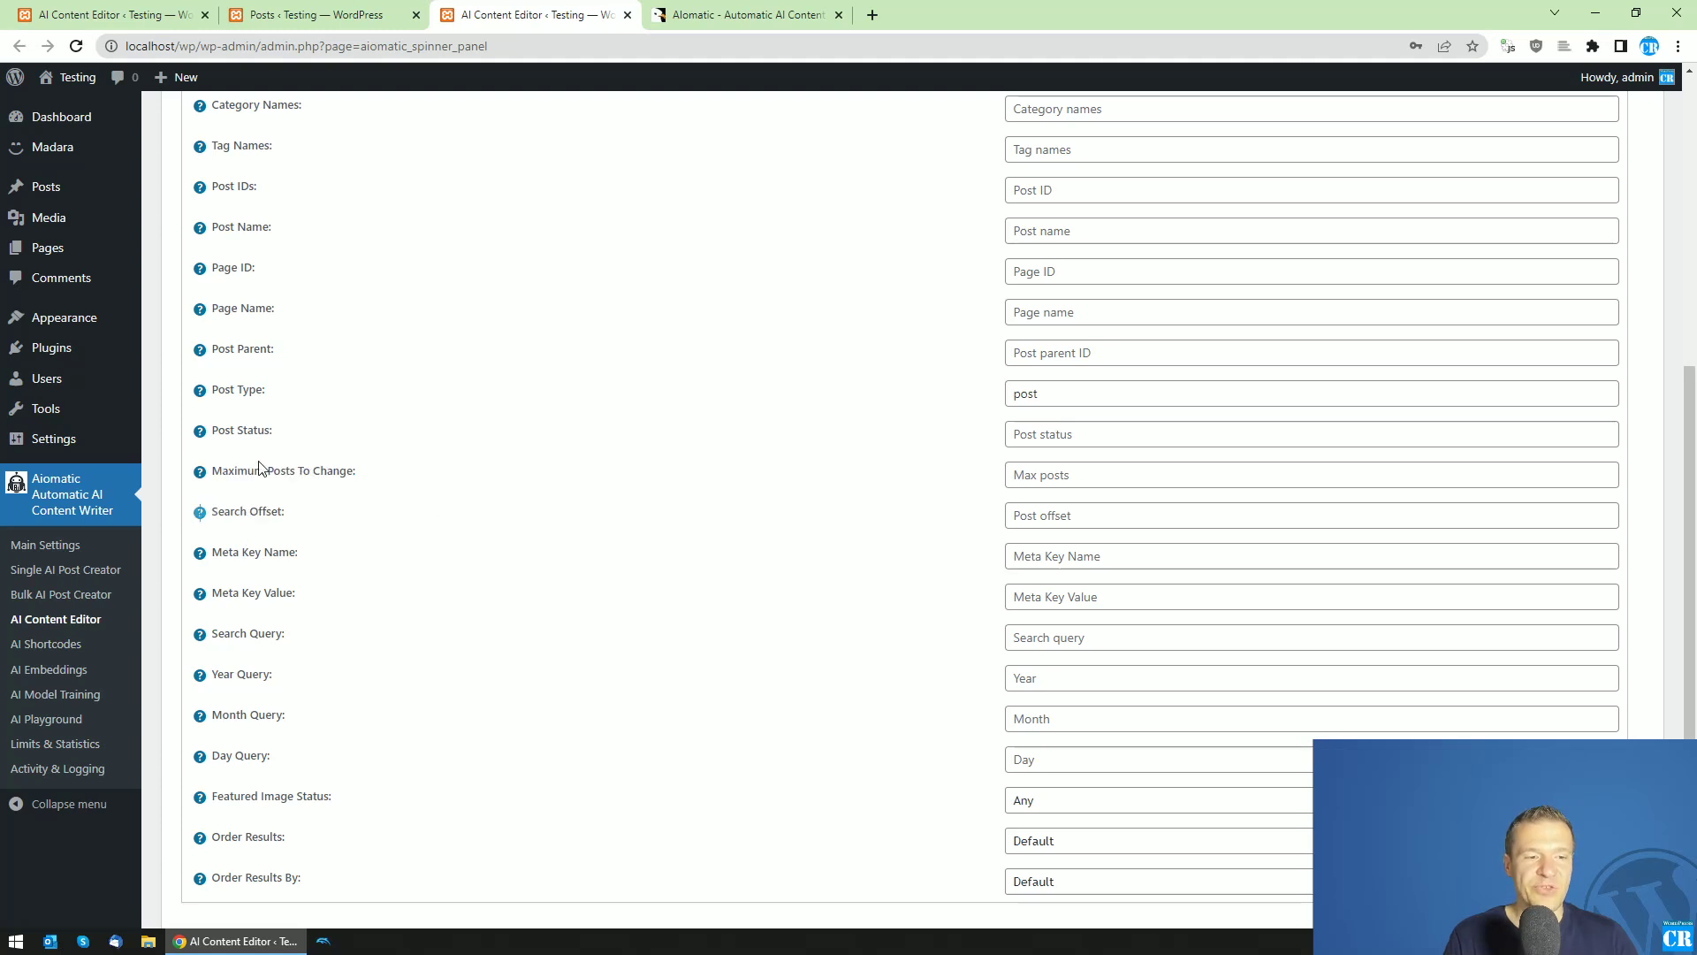
drag(231, 510, 292, 552)
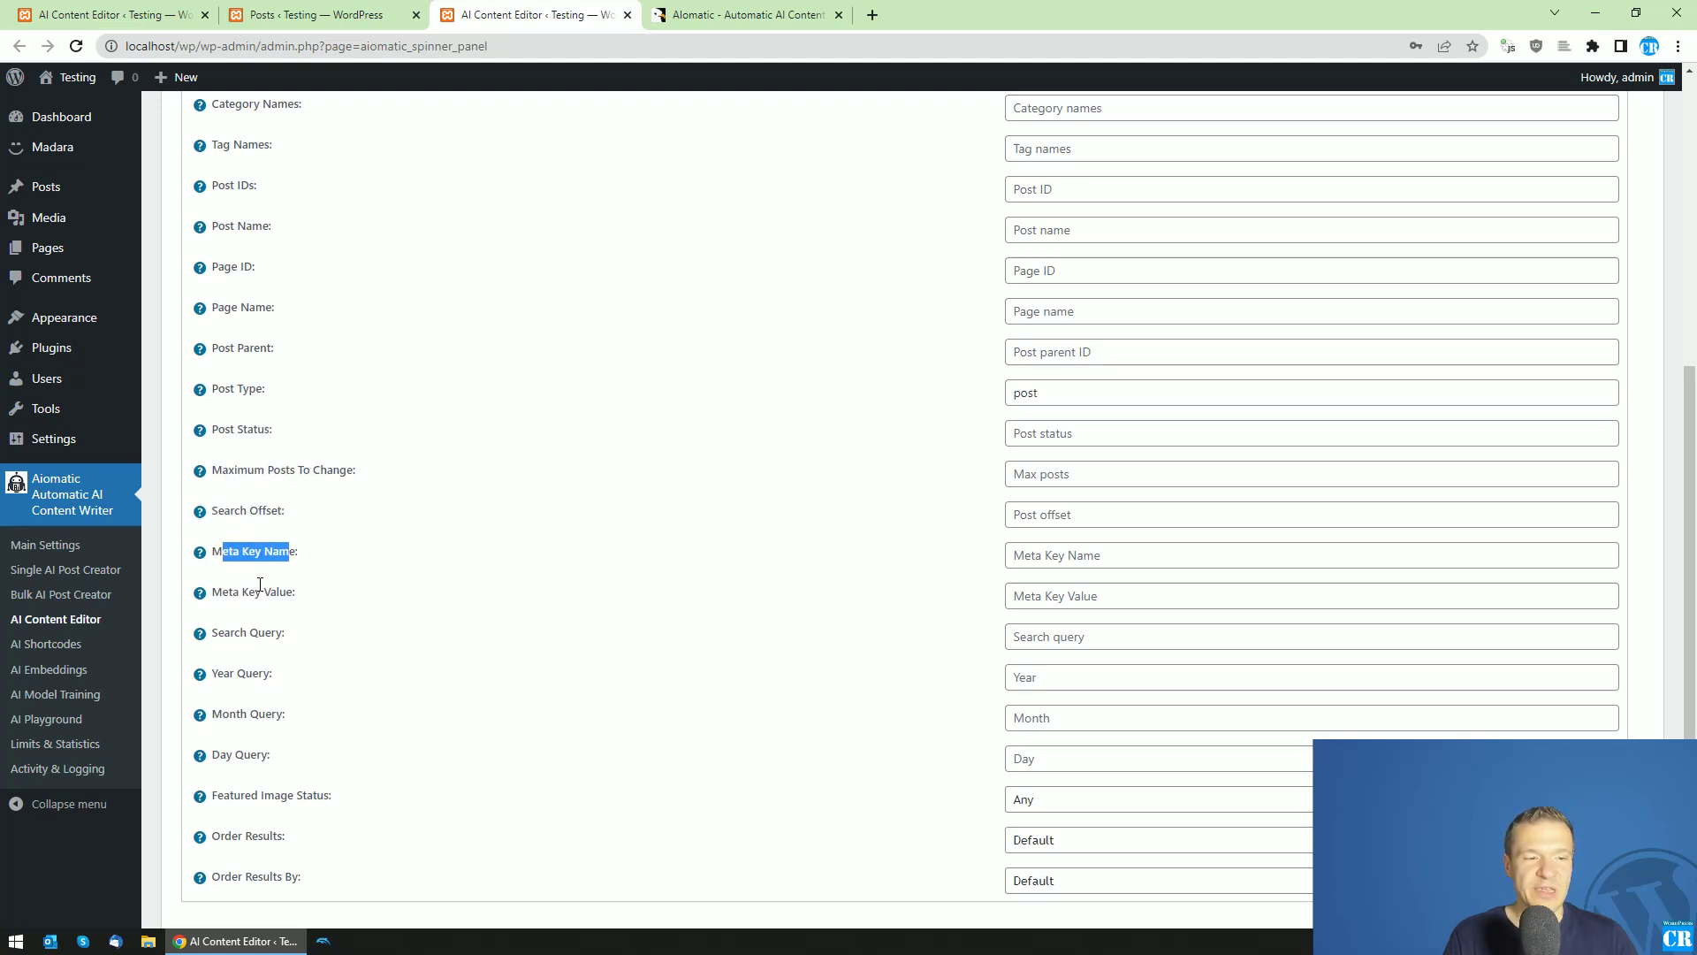
scroll(291, 552, down, 1)
click(227, 504)
drag(227, 504, 285, 547)
click(1019, 549)
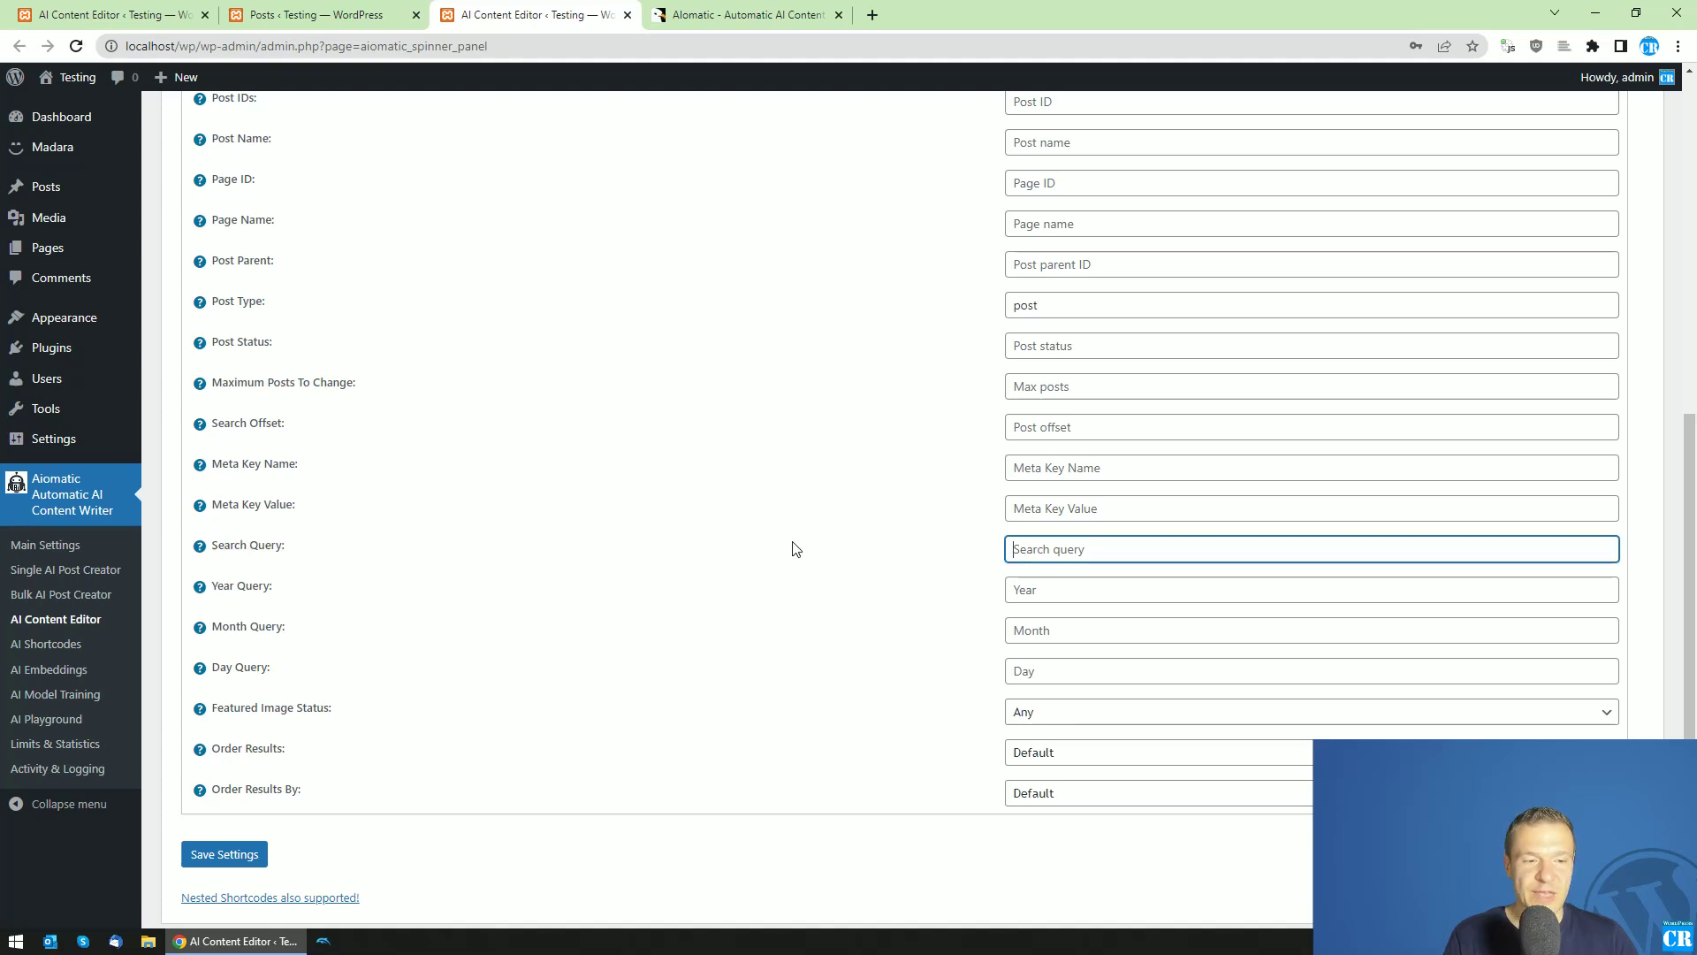
click(248, 599)
drag(258, 586, 329, 708)
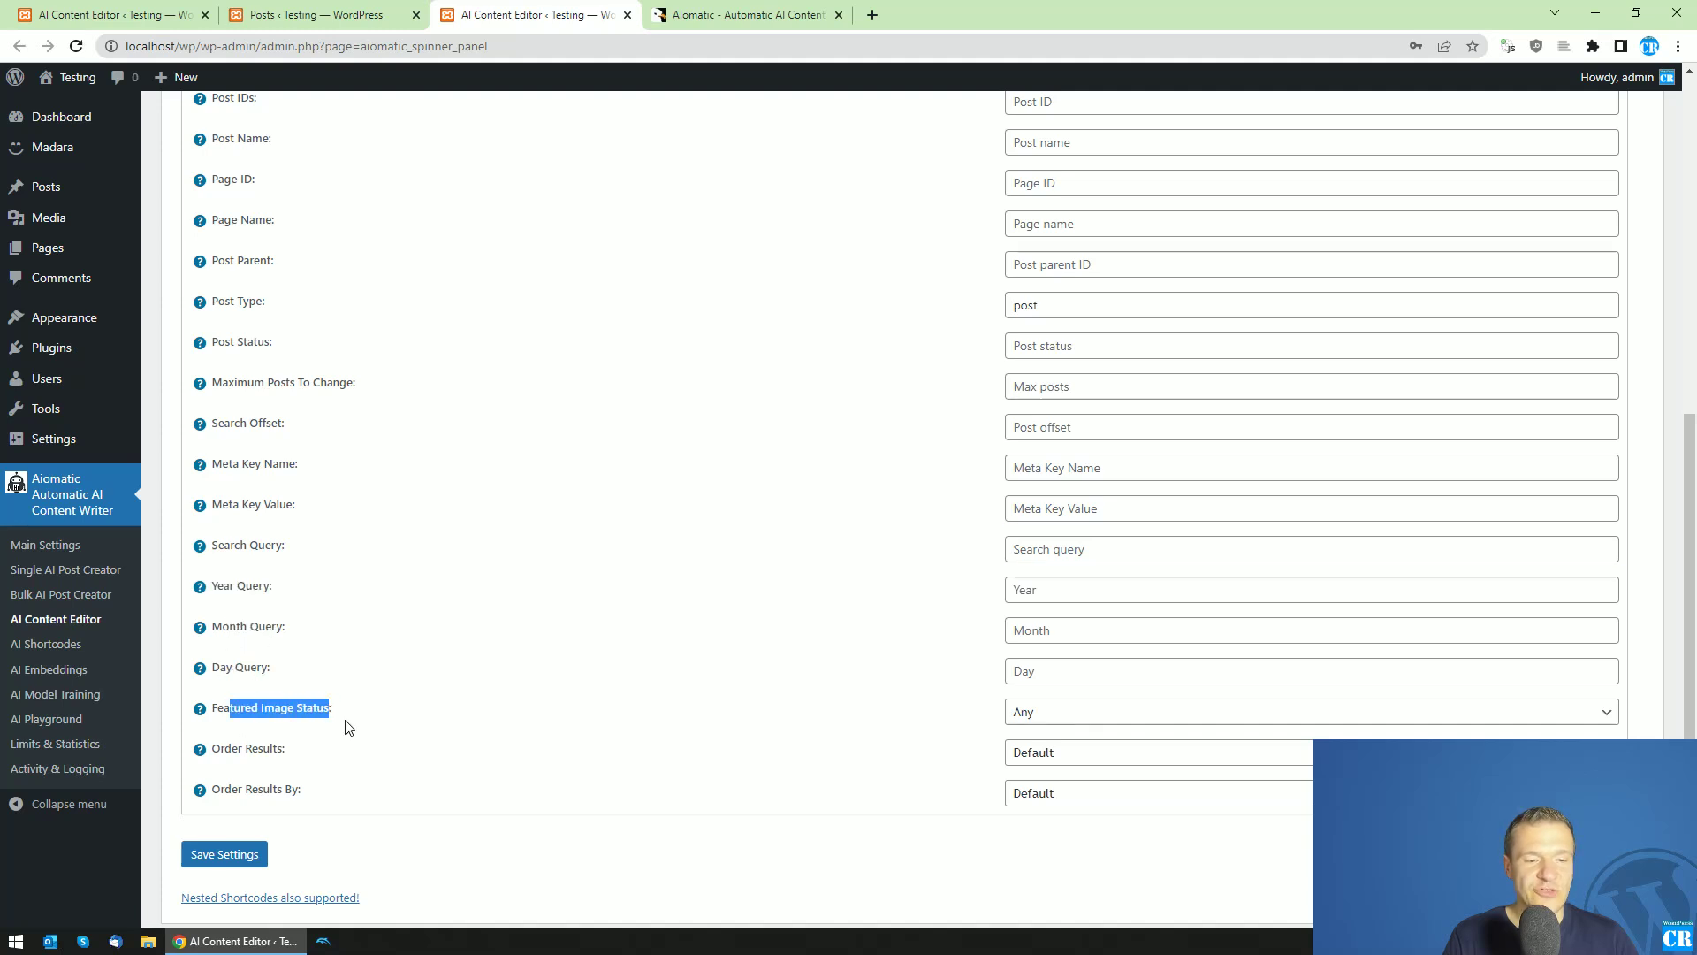
Step: Check Featured Image Status and Order Results dropdowns, keeping Any and Default unchanged
click(1056, 718)
click(928, 731)
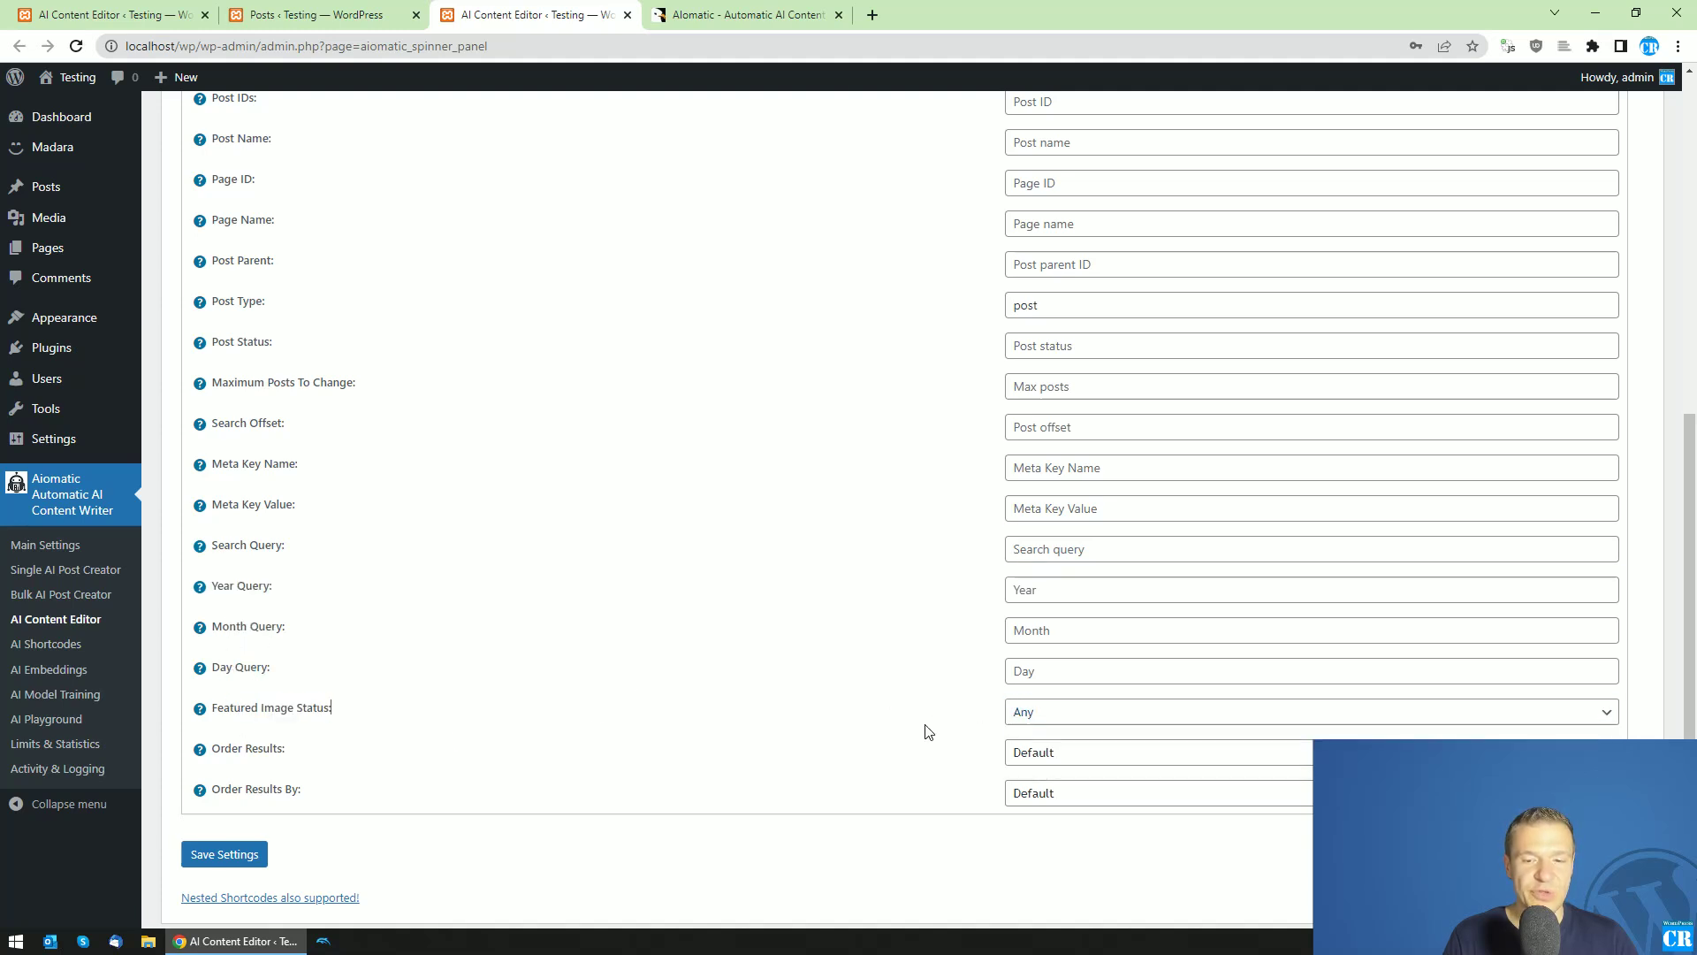
drag(223, 748, 284, 790)
click(1060, 751)
click(937, 762)
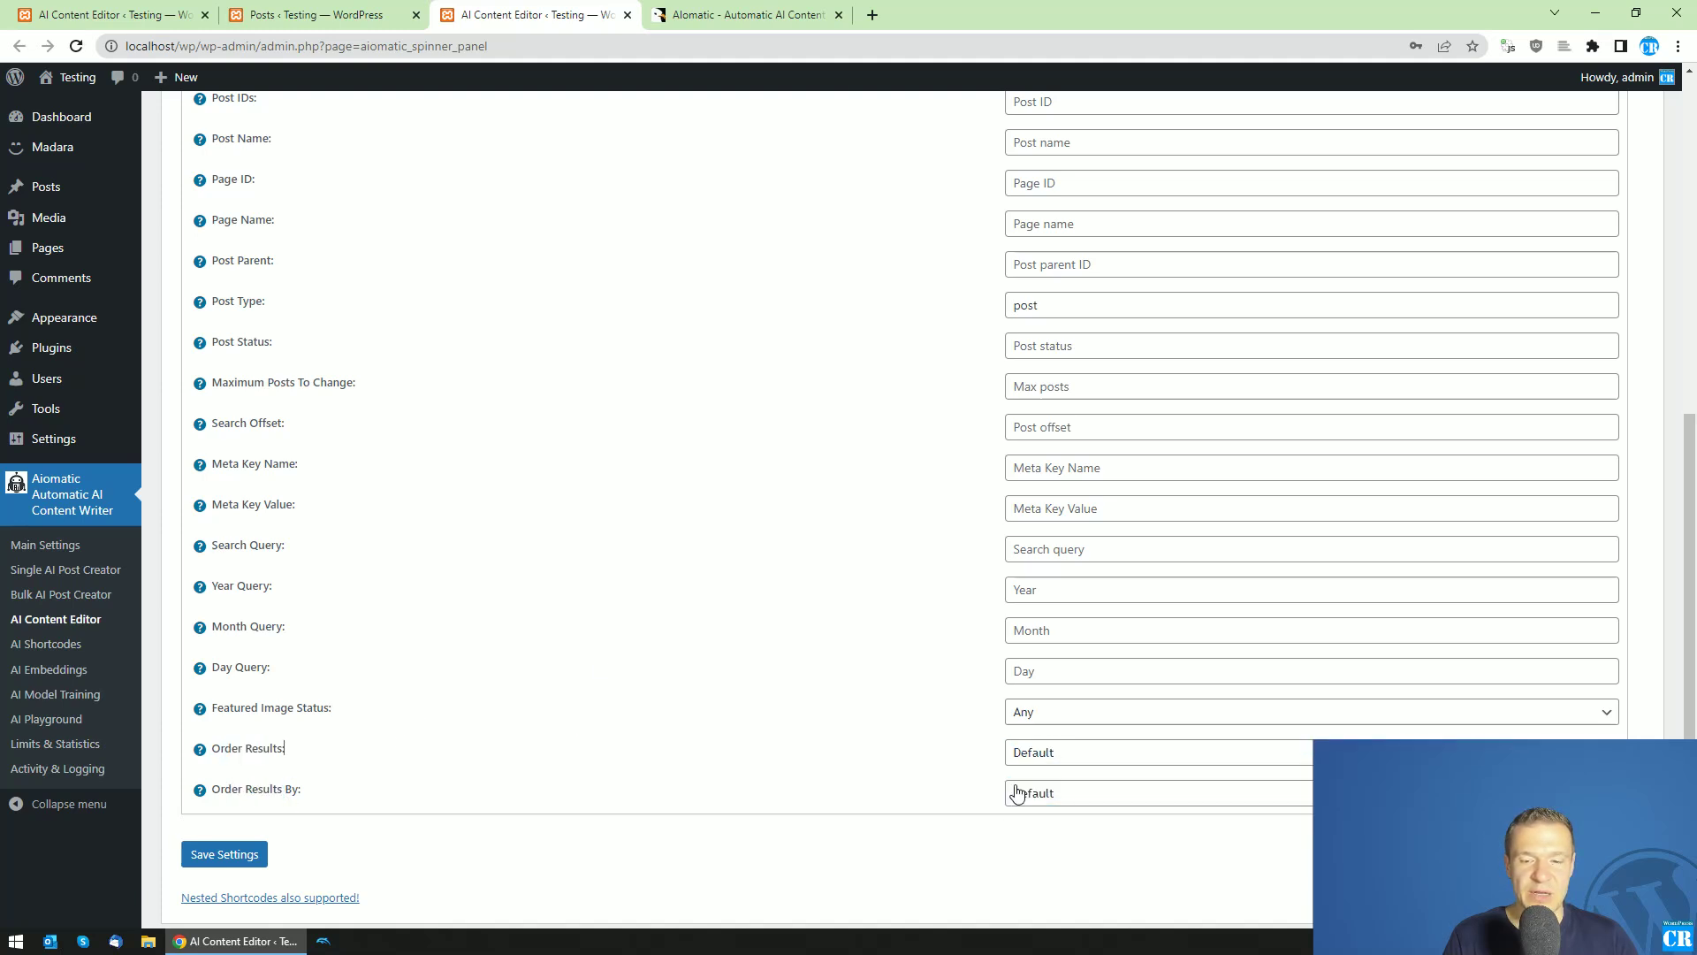
click(1017, 793)
click(877, 744)
scroll(901, 782, up, 2)
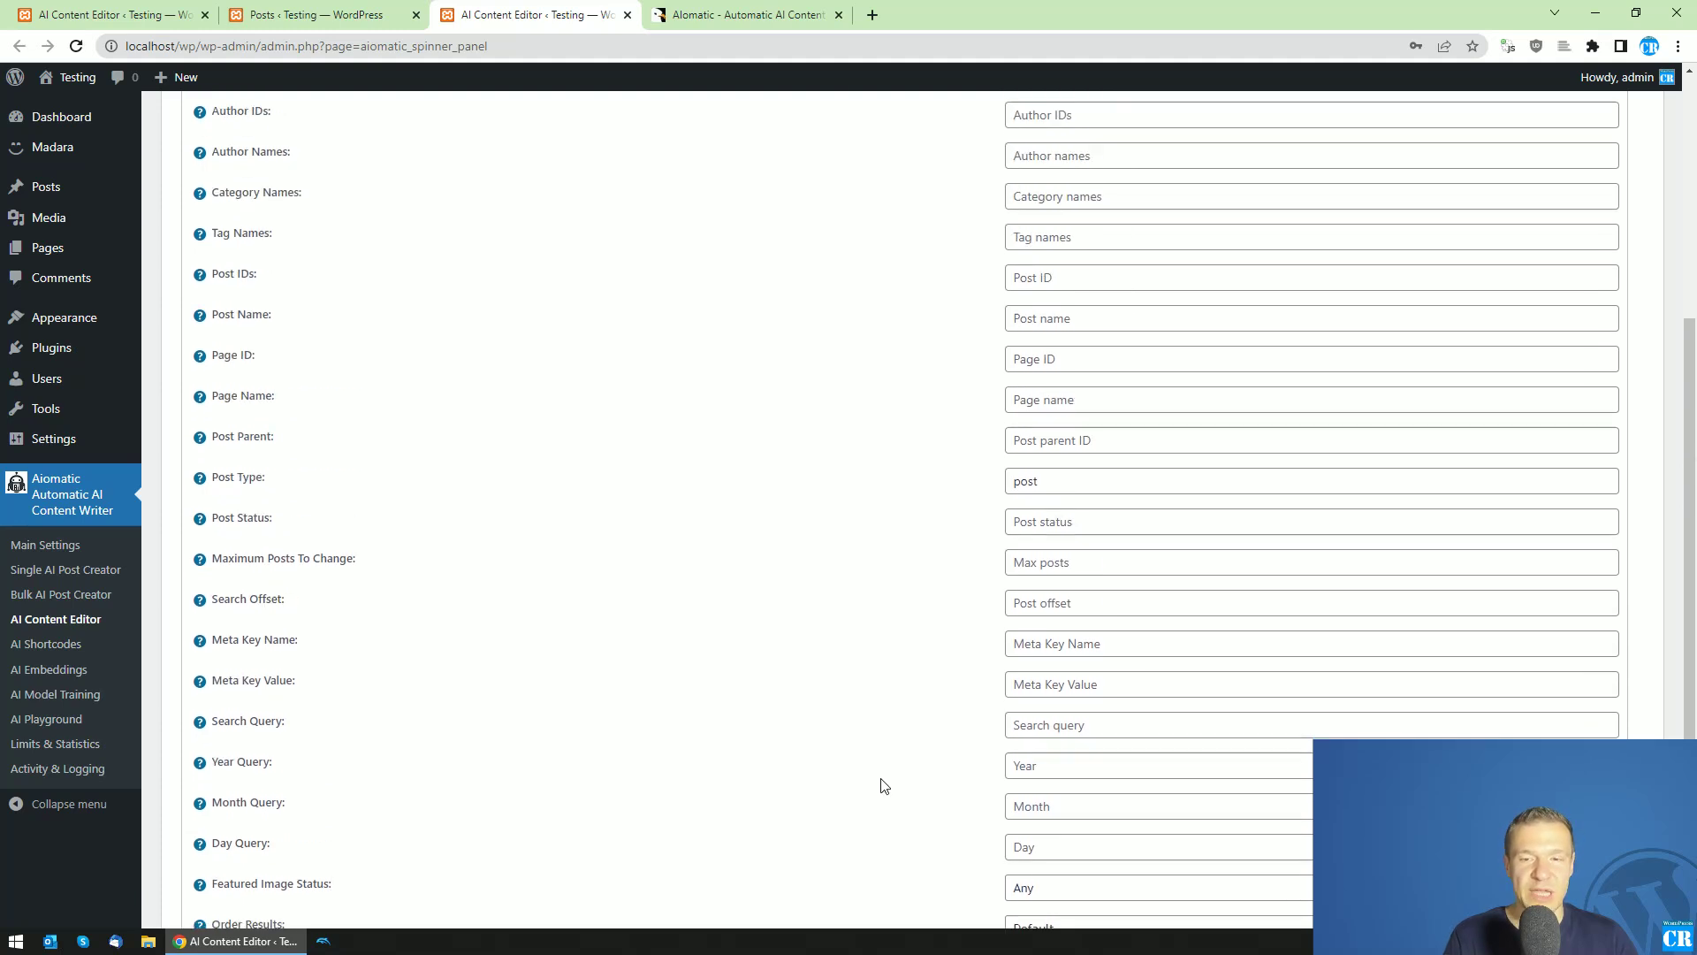
scroll(884, 782, down, 3)
scroll(851, 676, up, 2)
scroll(851, 676, up, 1)
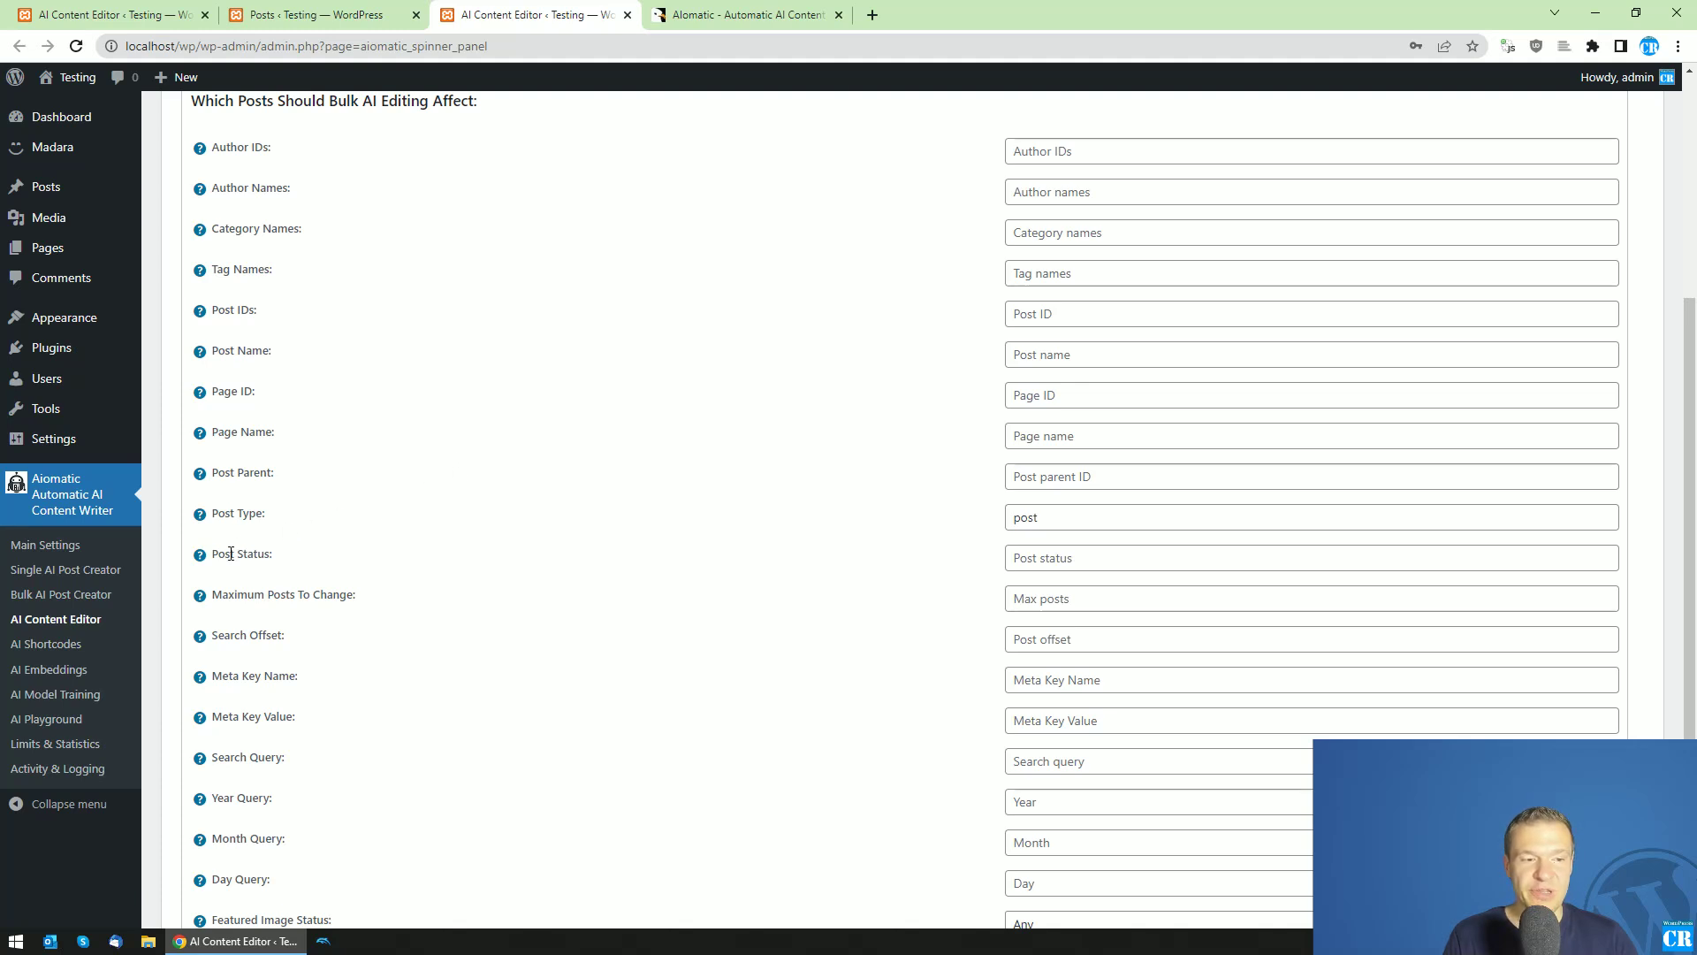
drag(211, 515, 279, 526)
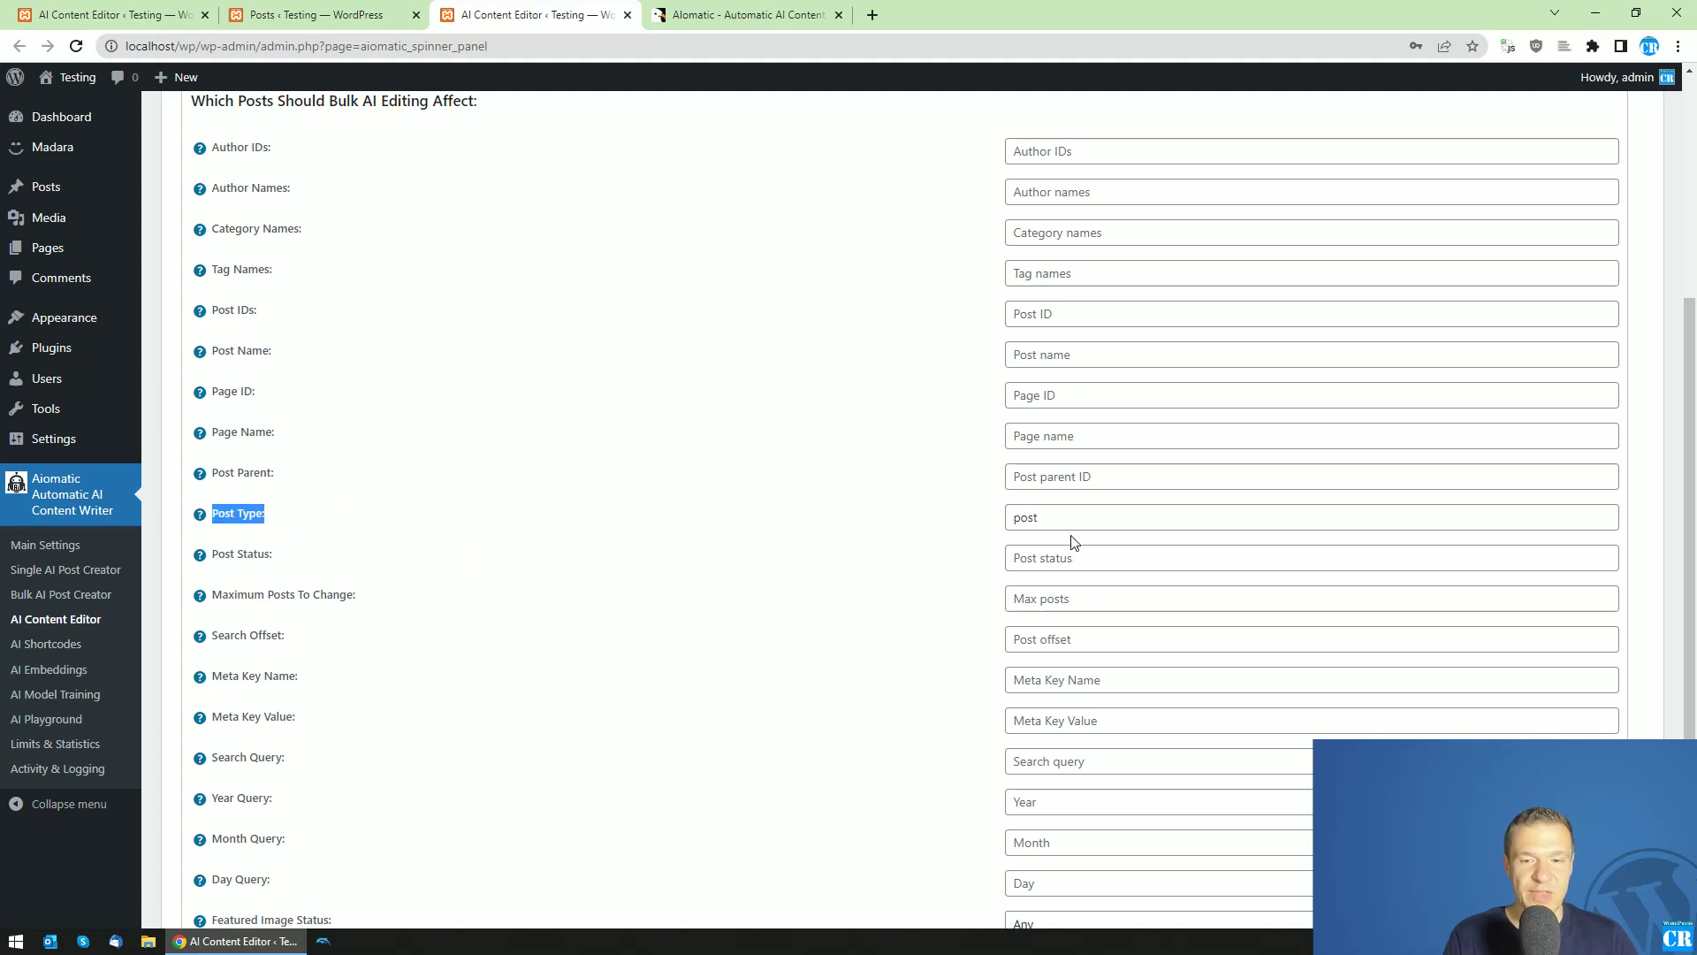
click(915, 513)
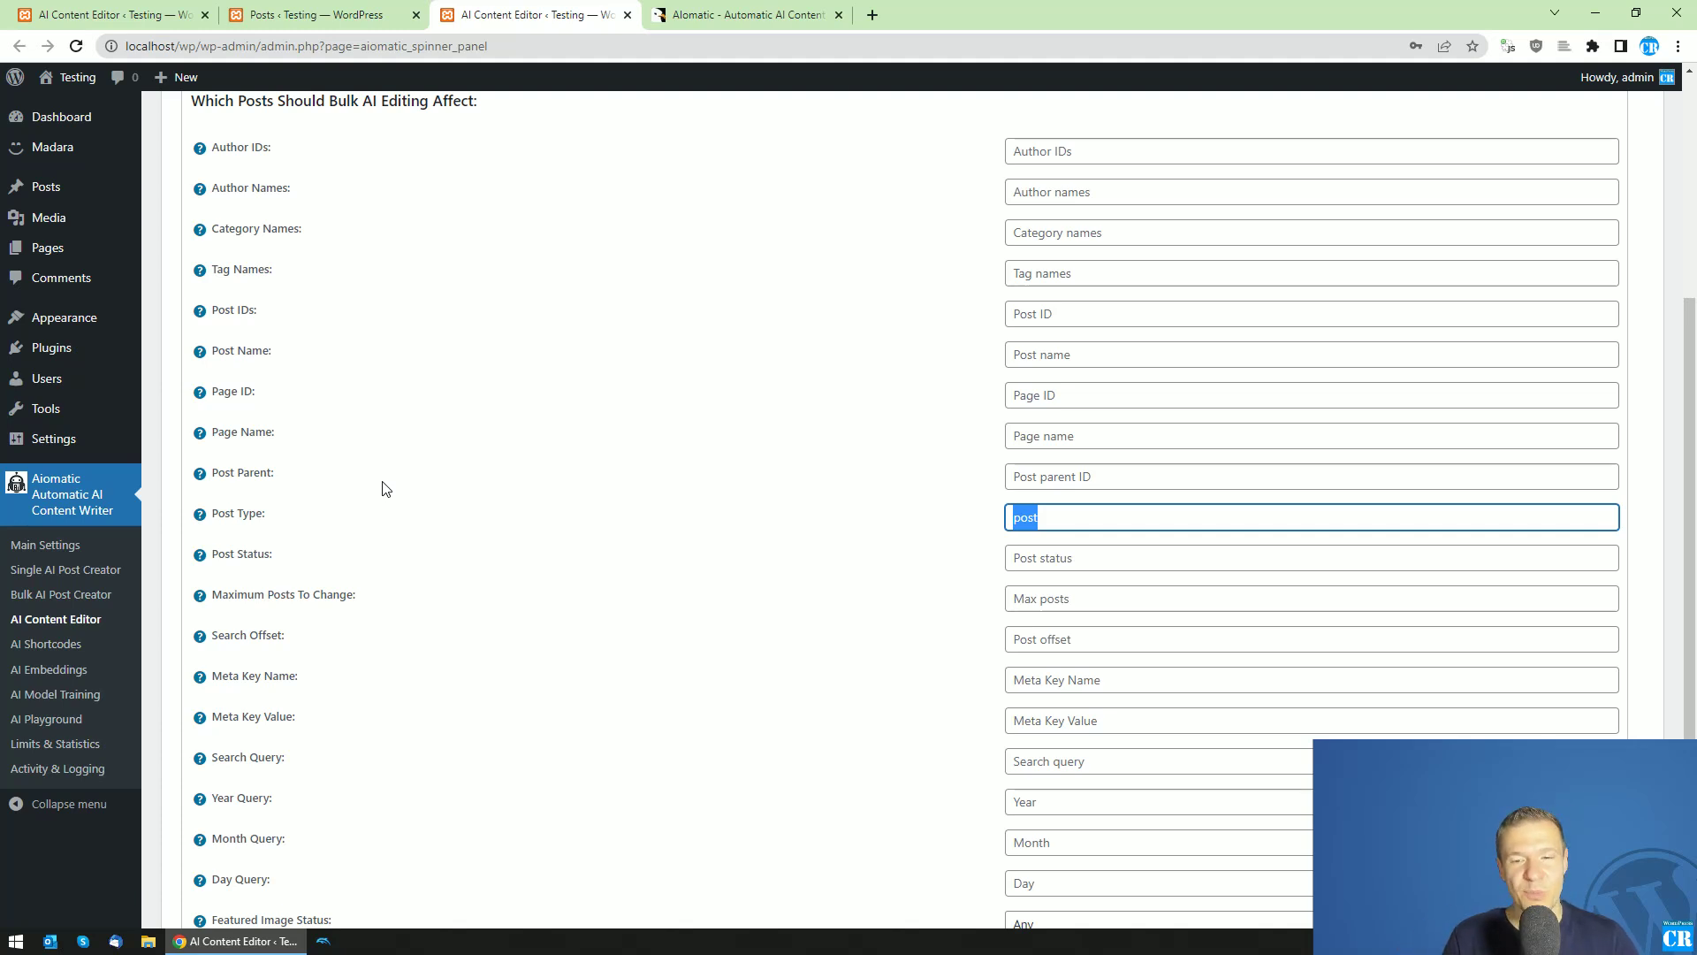
click(209, 513)
drag(209, 512, 279, 522)
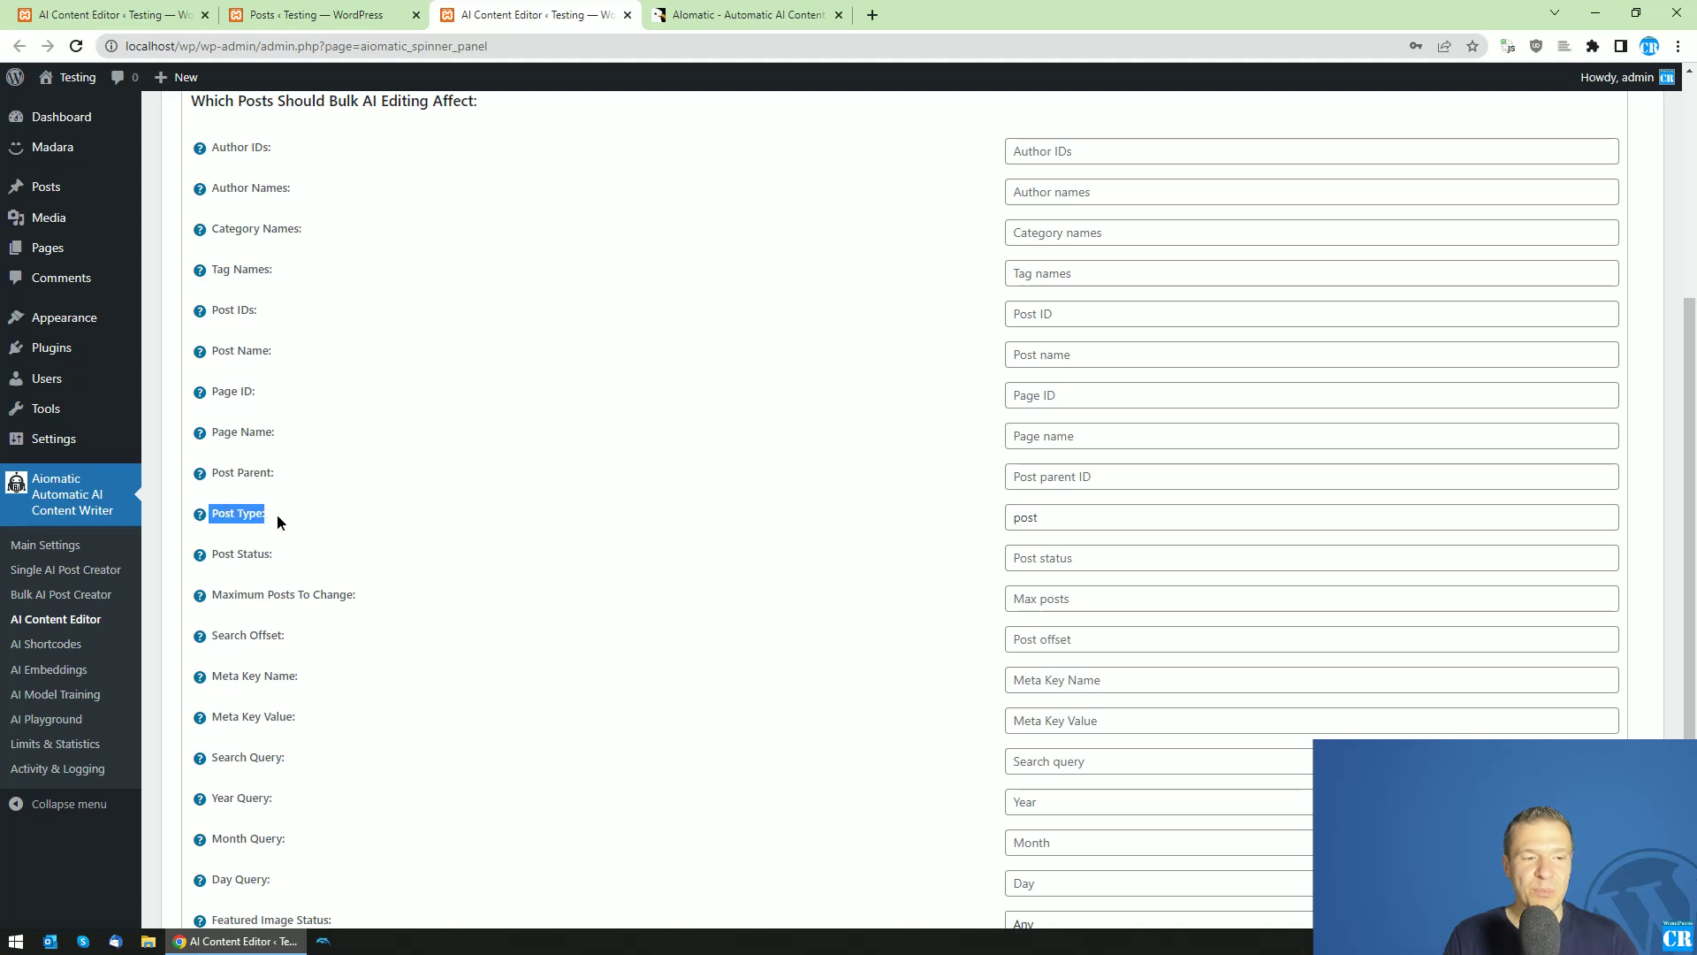
key(Tab)
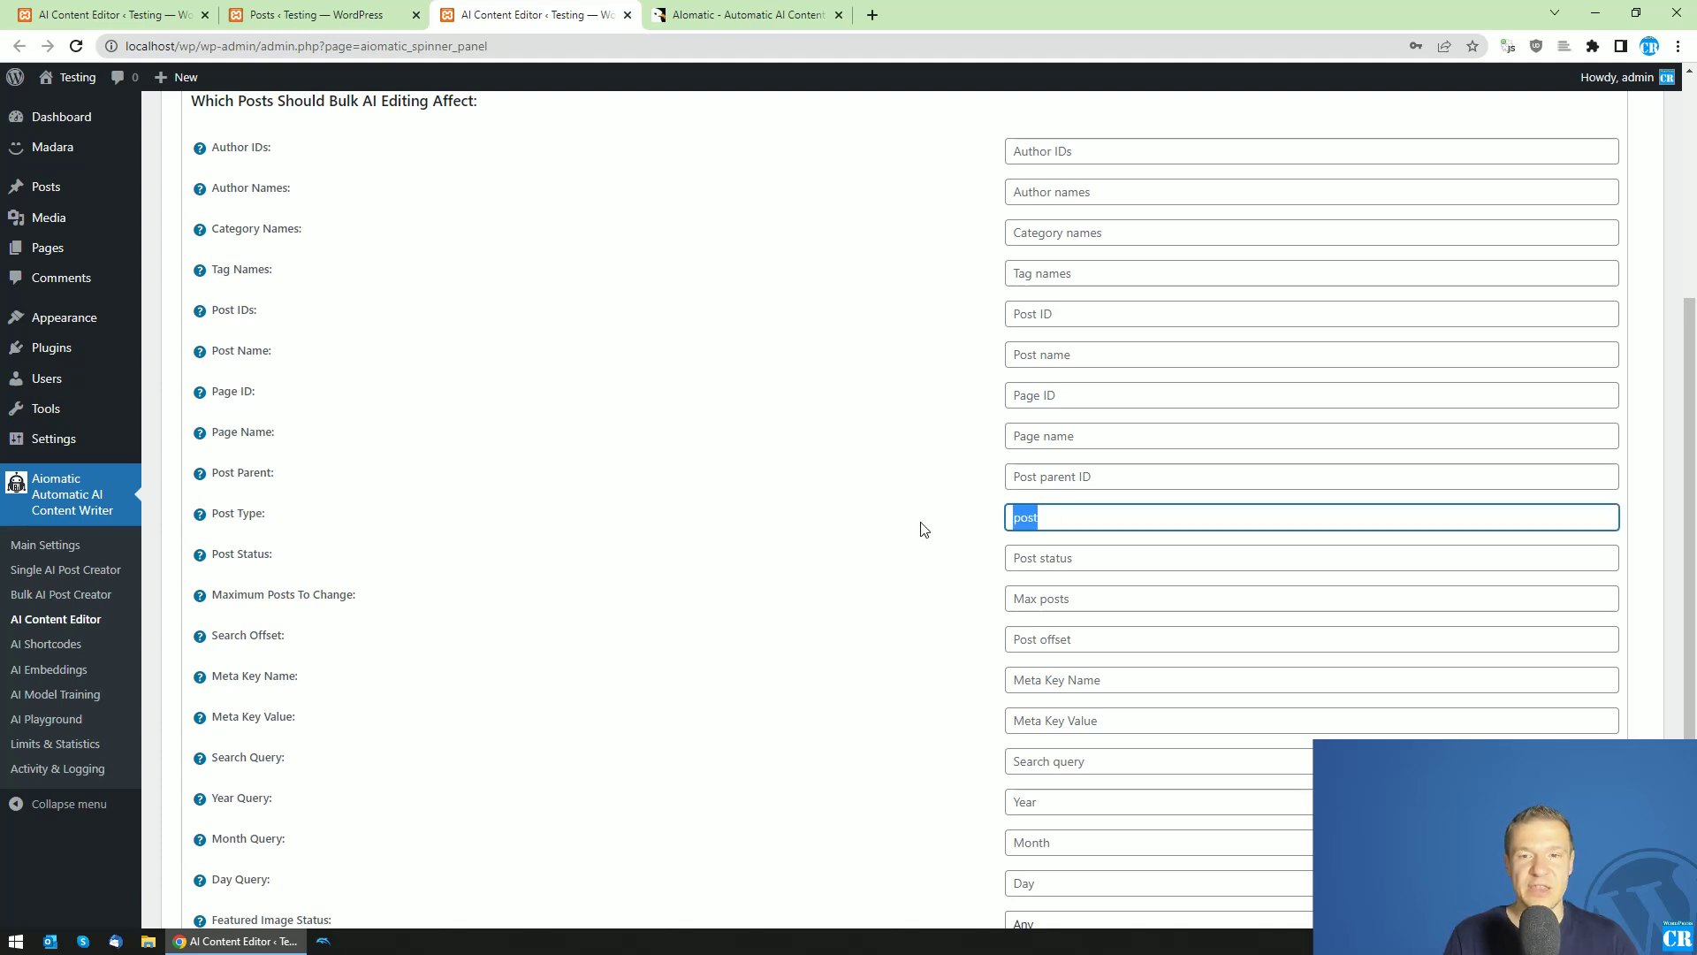
scroll(924, 529, up, 2)
scroll(924, 529, up, 1)
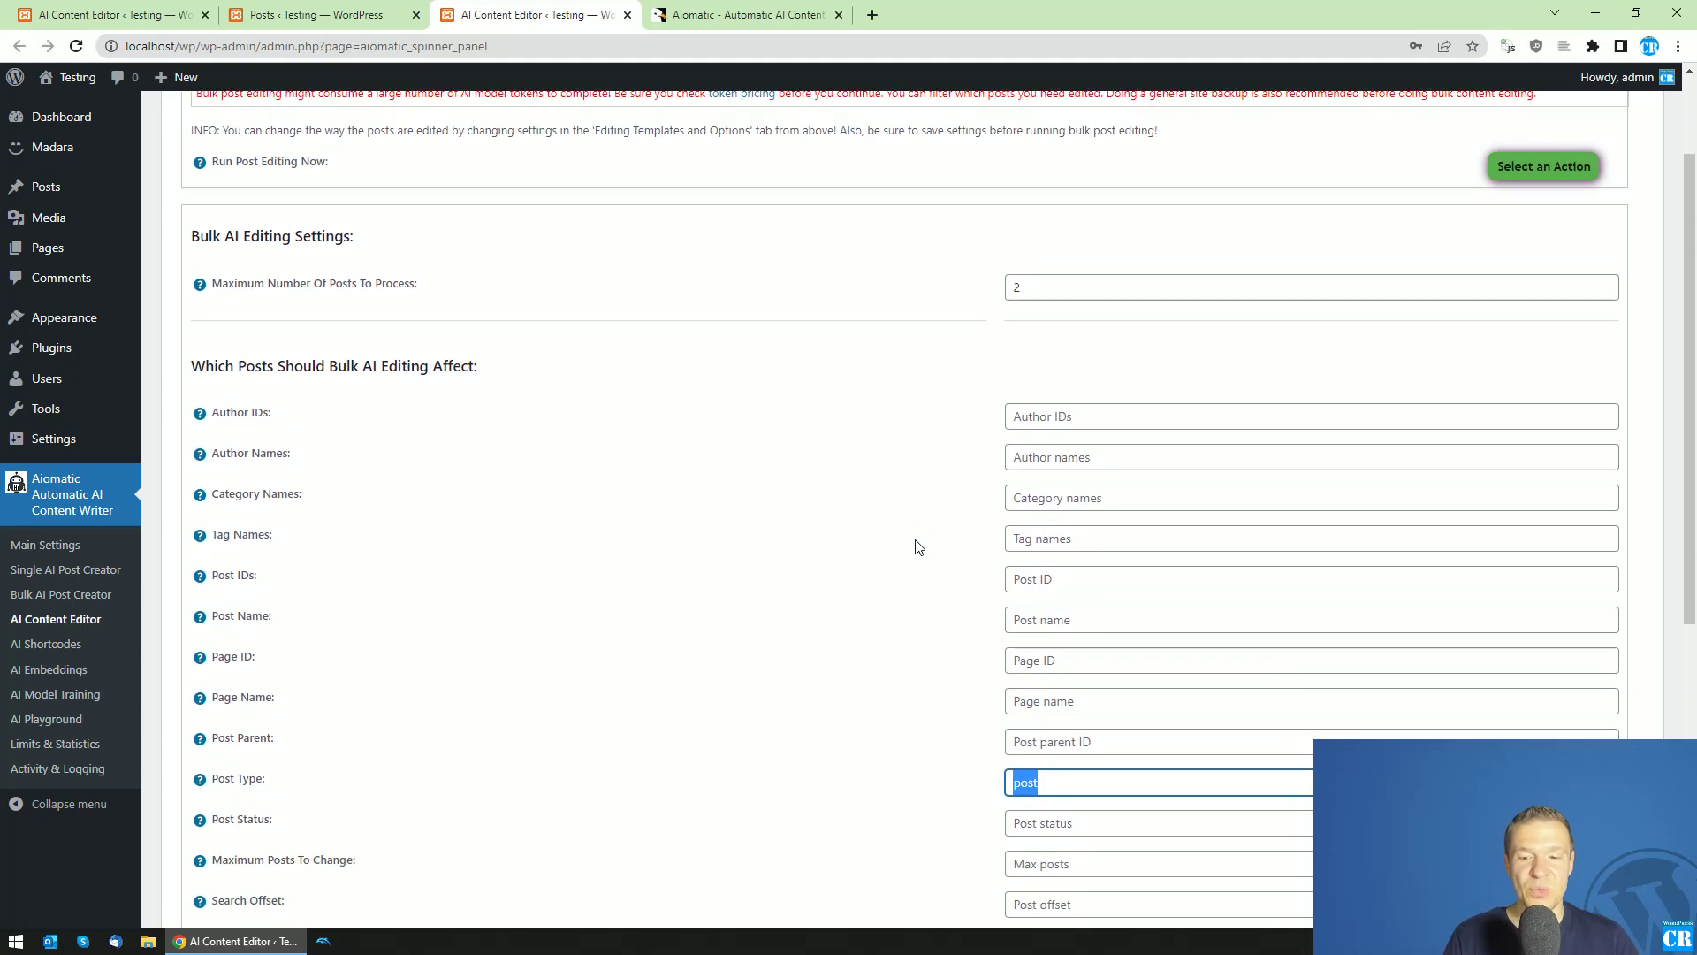
Step: Choose Run Post Editing from the manual actions list and confirm the bulk run on up to 2 posts
scroll(883, 636, up, 2)
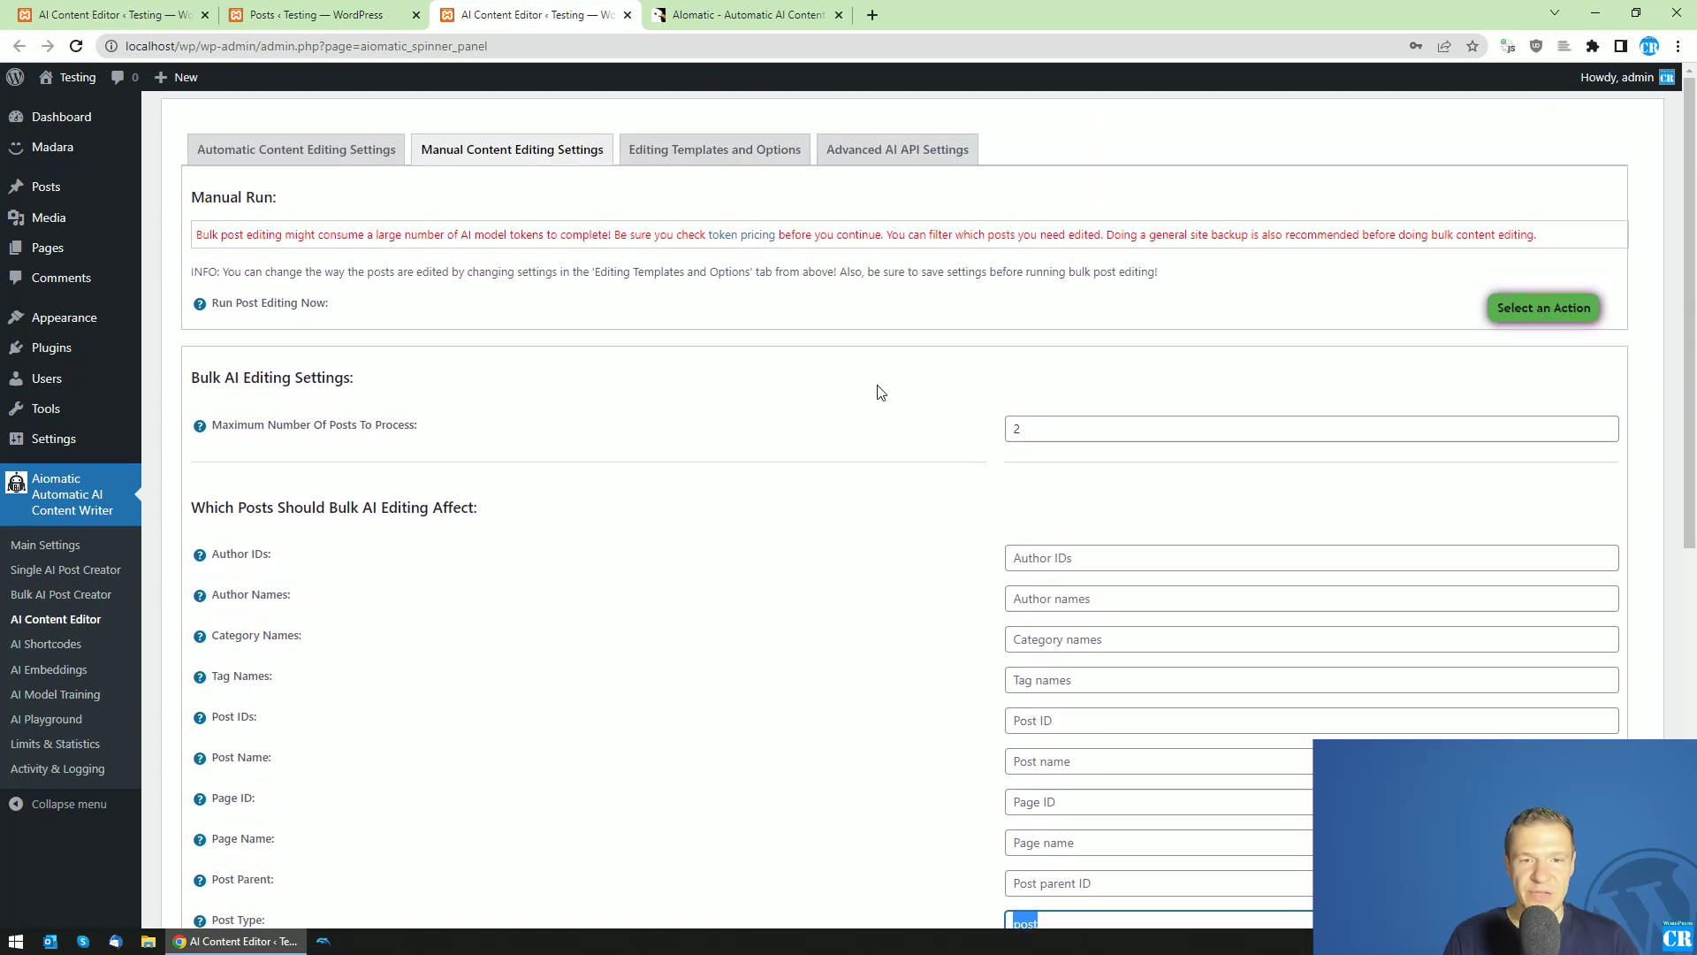
click(1505, 314)
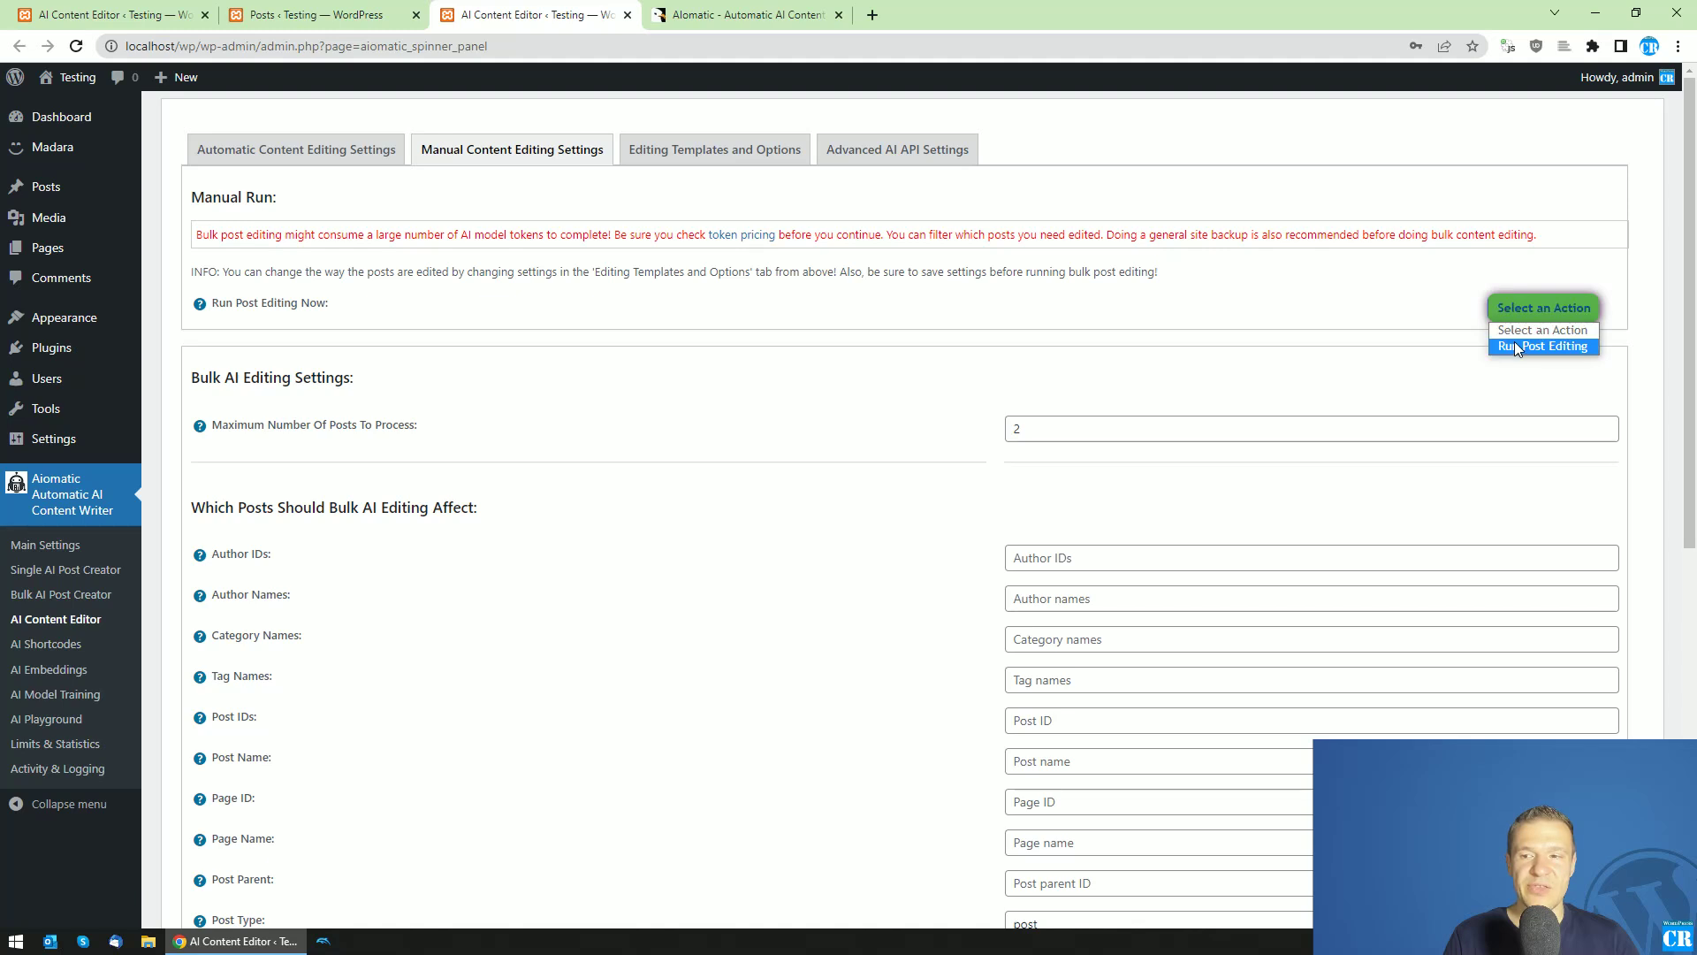
click(1515, 347)
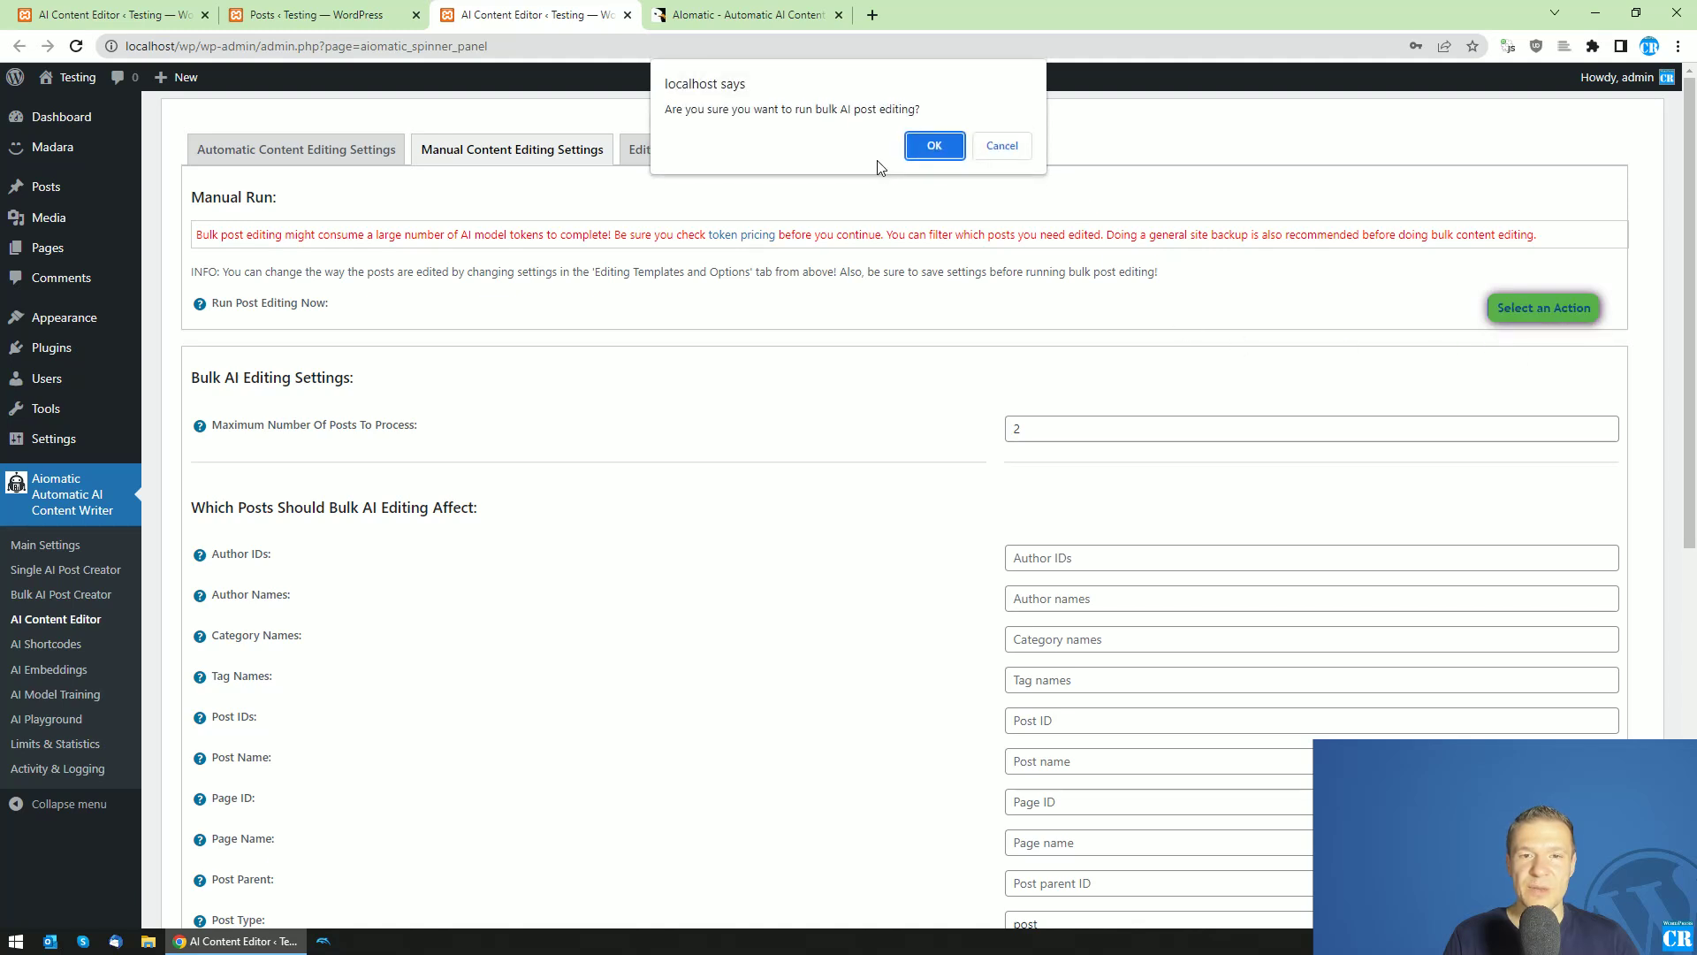
click(939, 147)
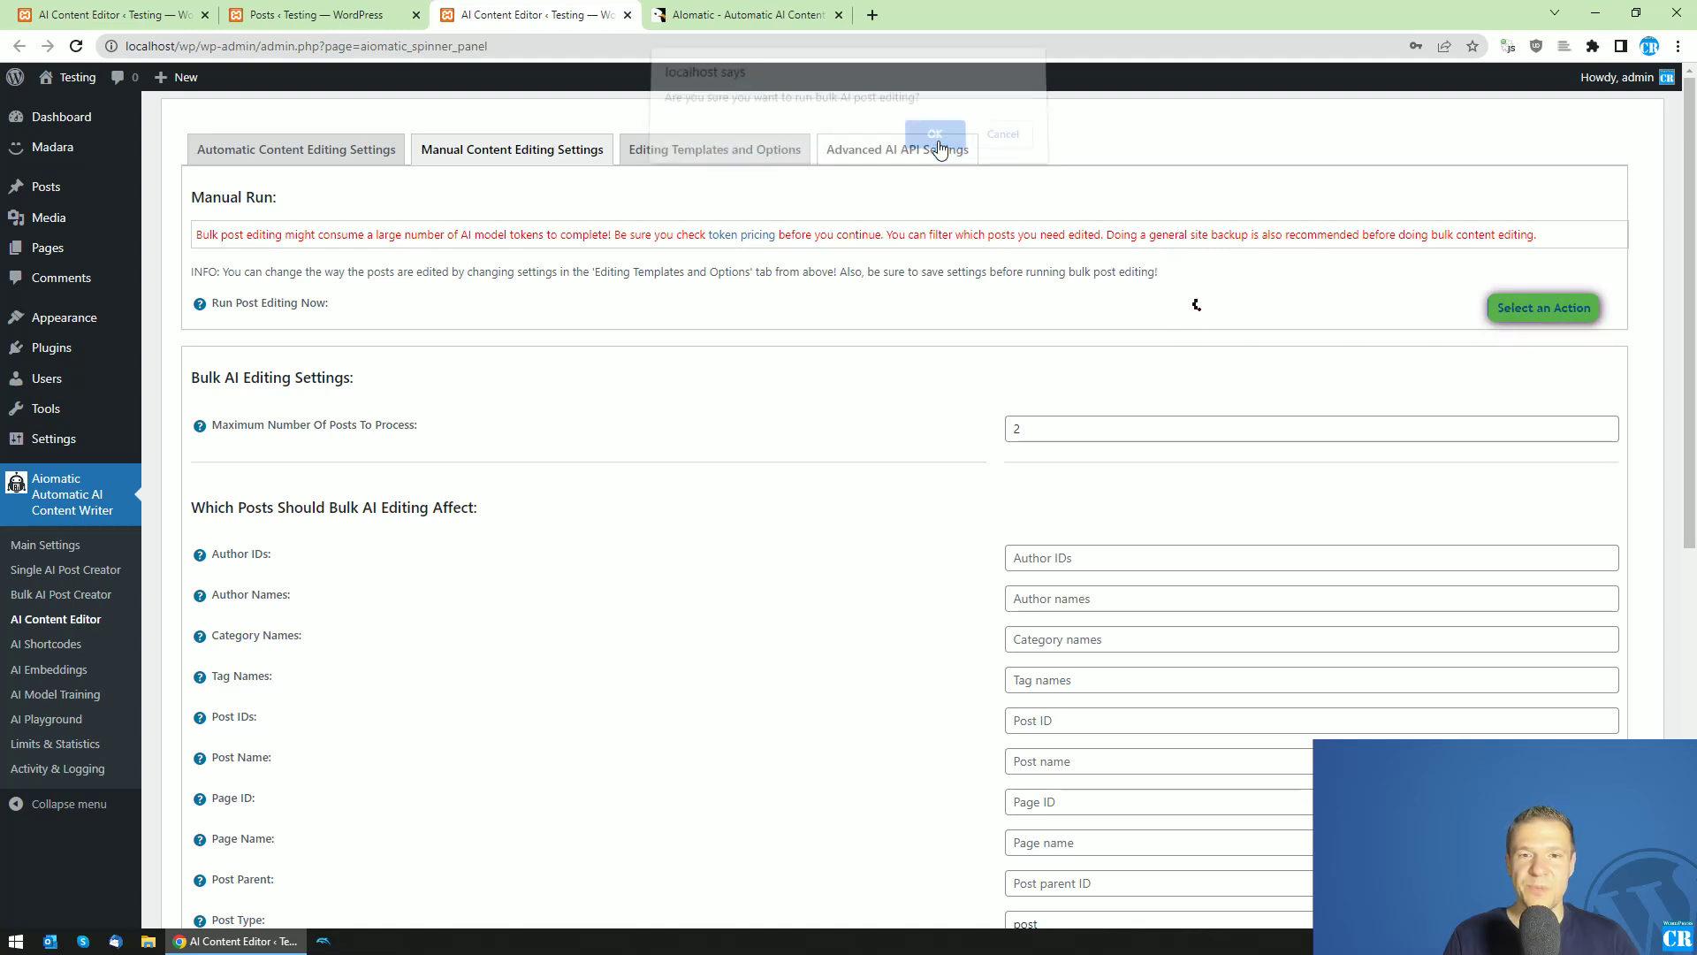
click(1531, 316)
click(1148, 365)
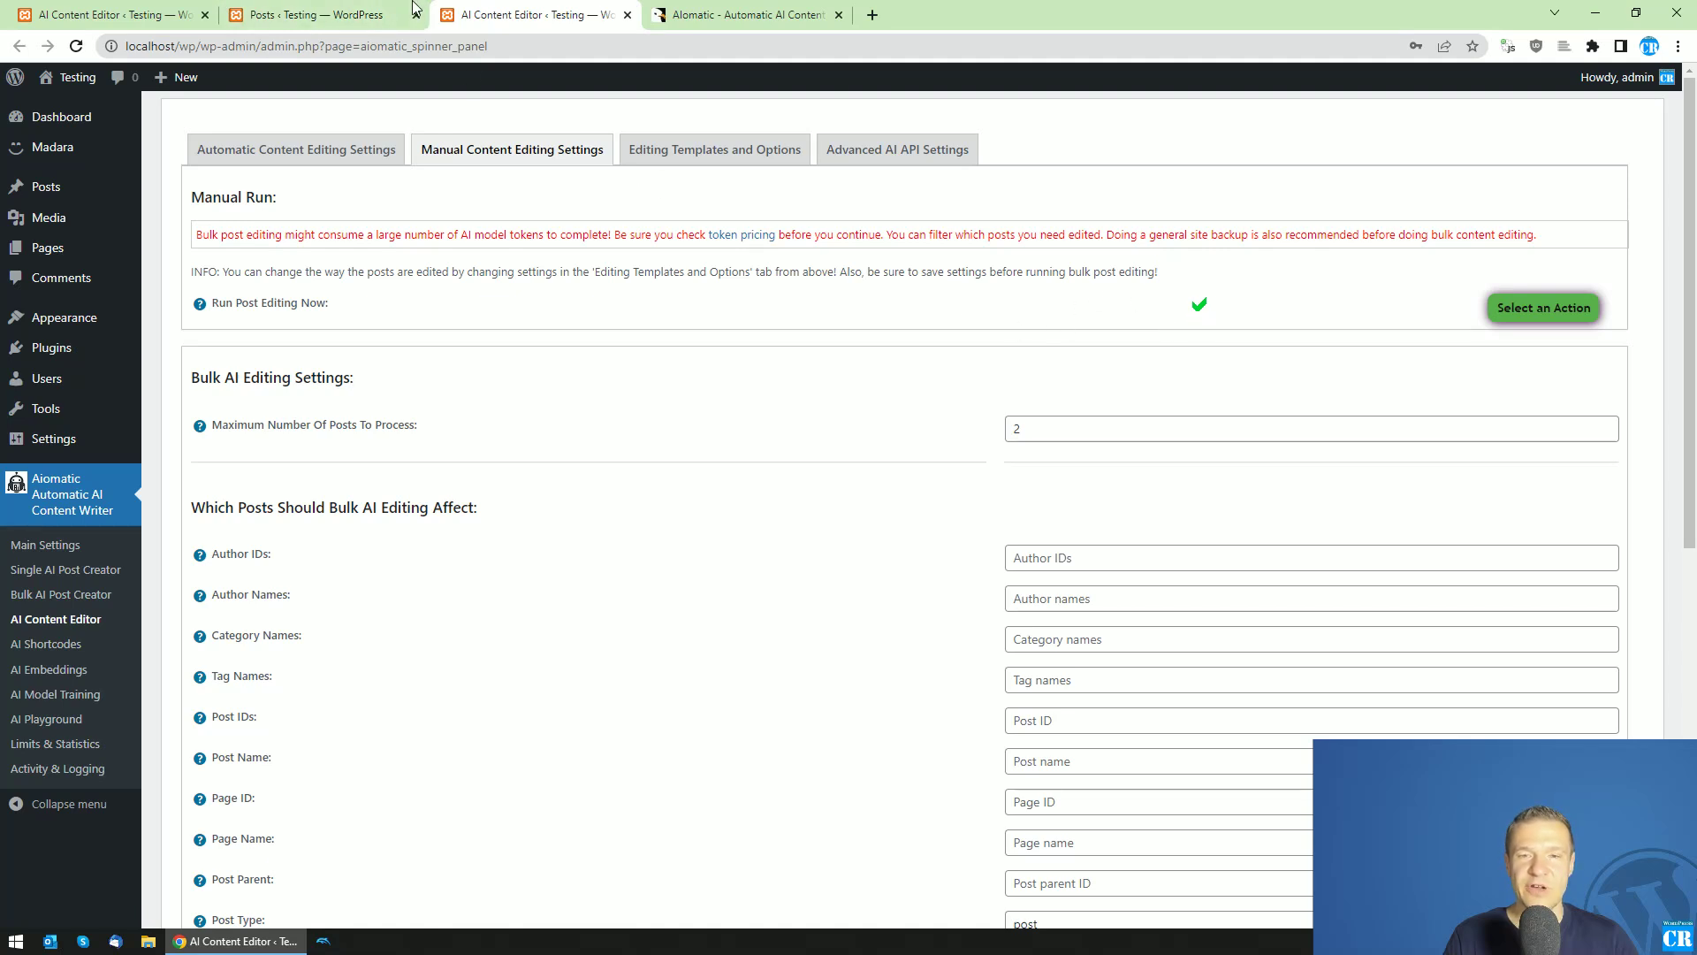
click(389, 14)
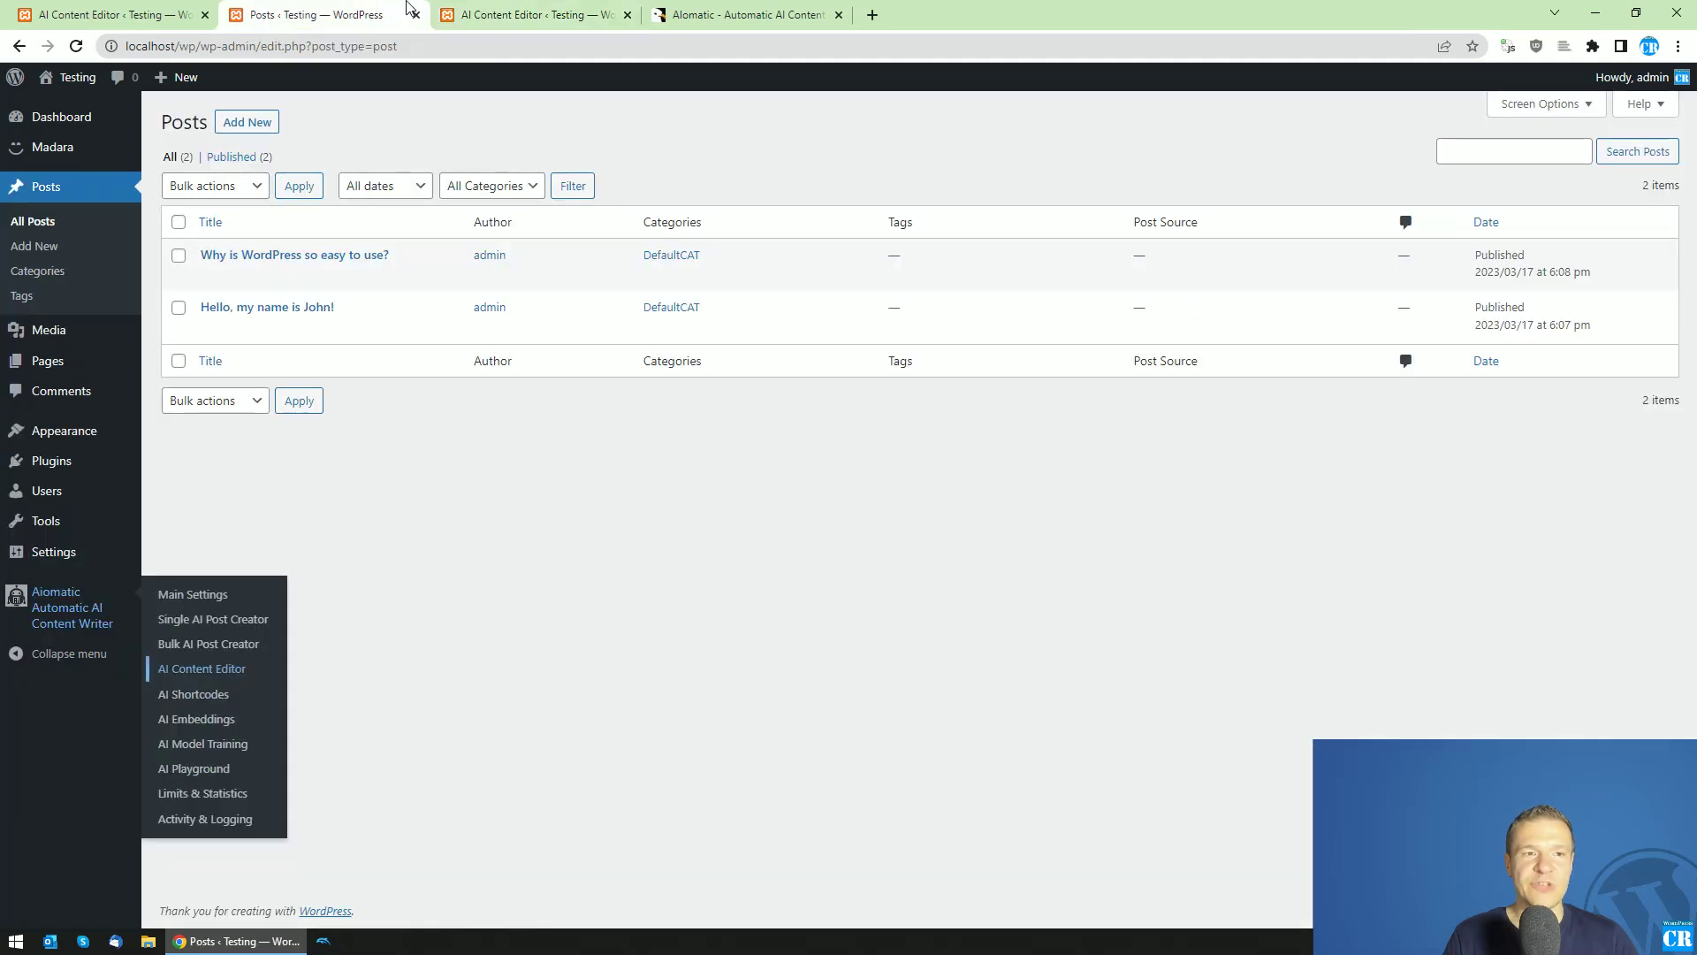
click(77, 46)
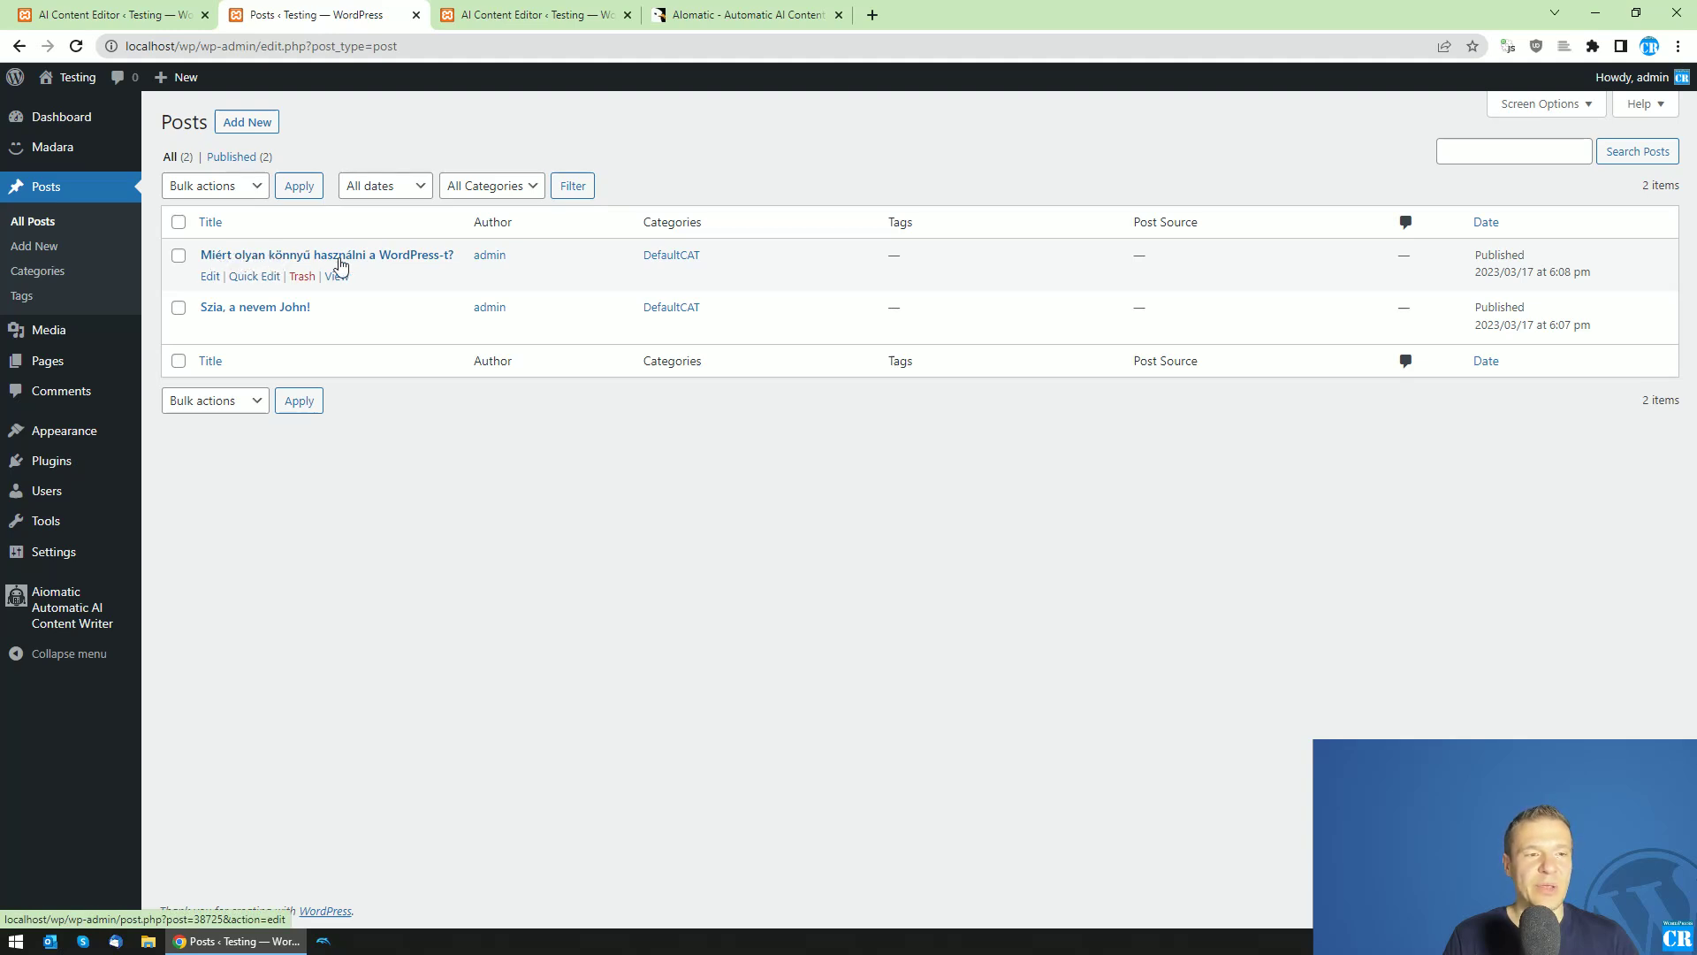
click(272, 256)
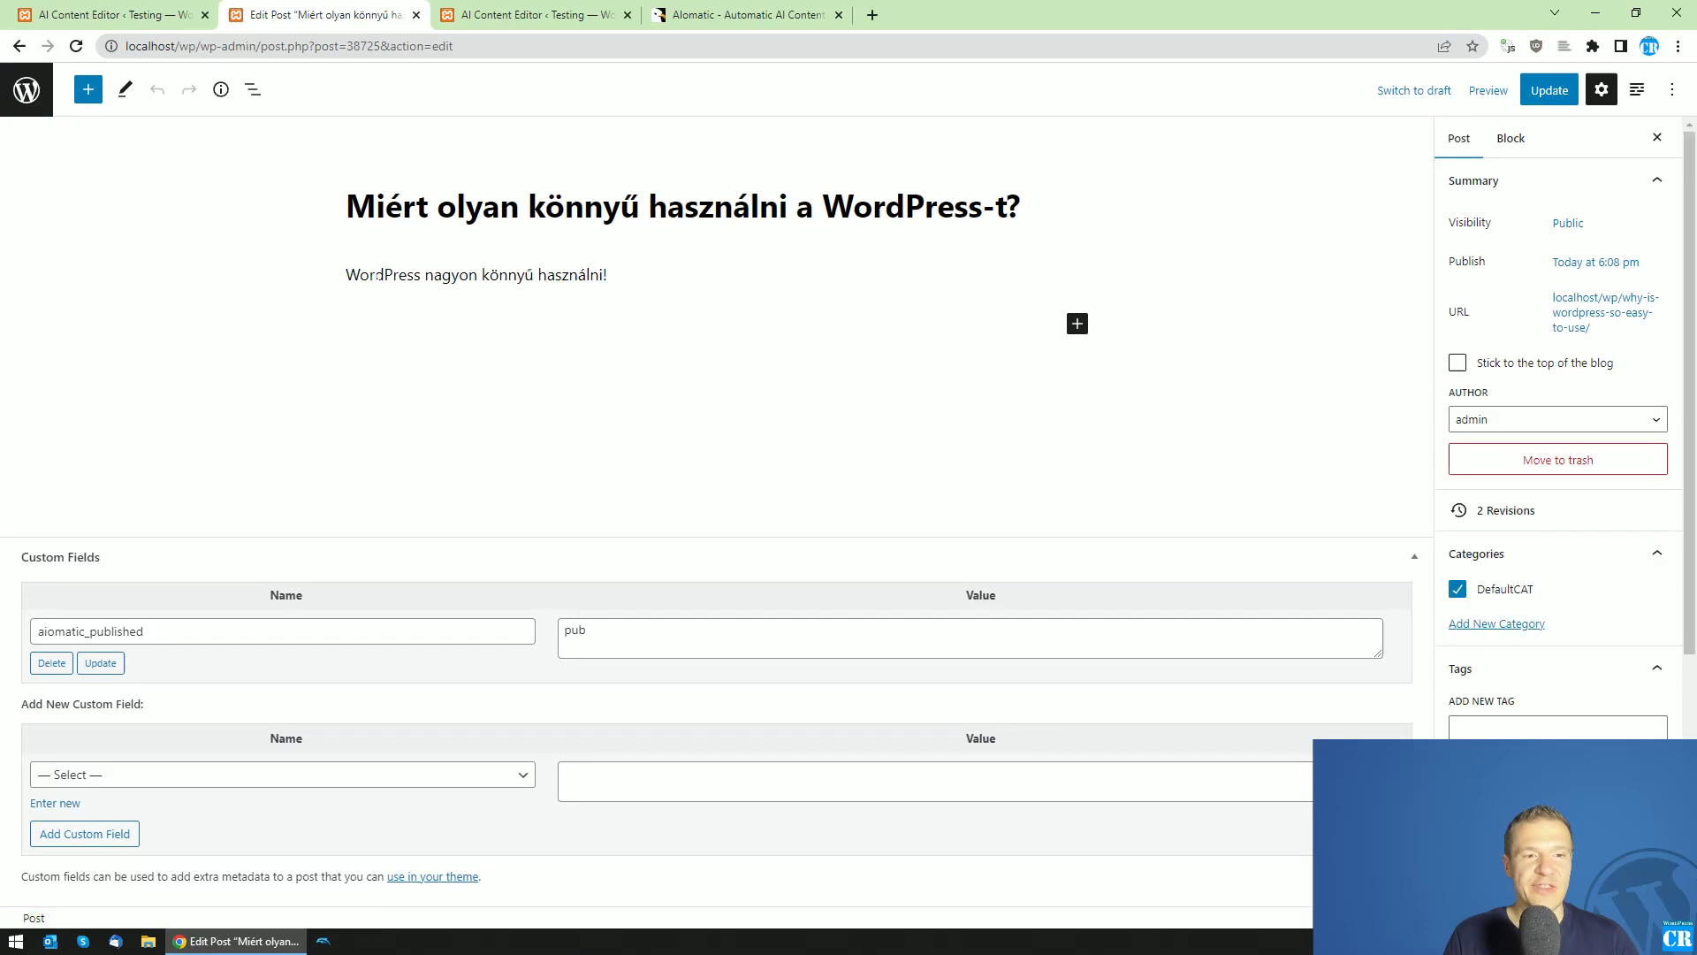
click(526, 275)
key(ctrl+a)
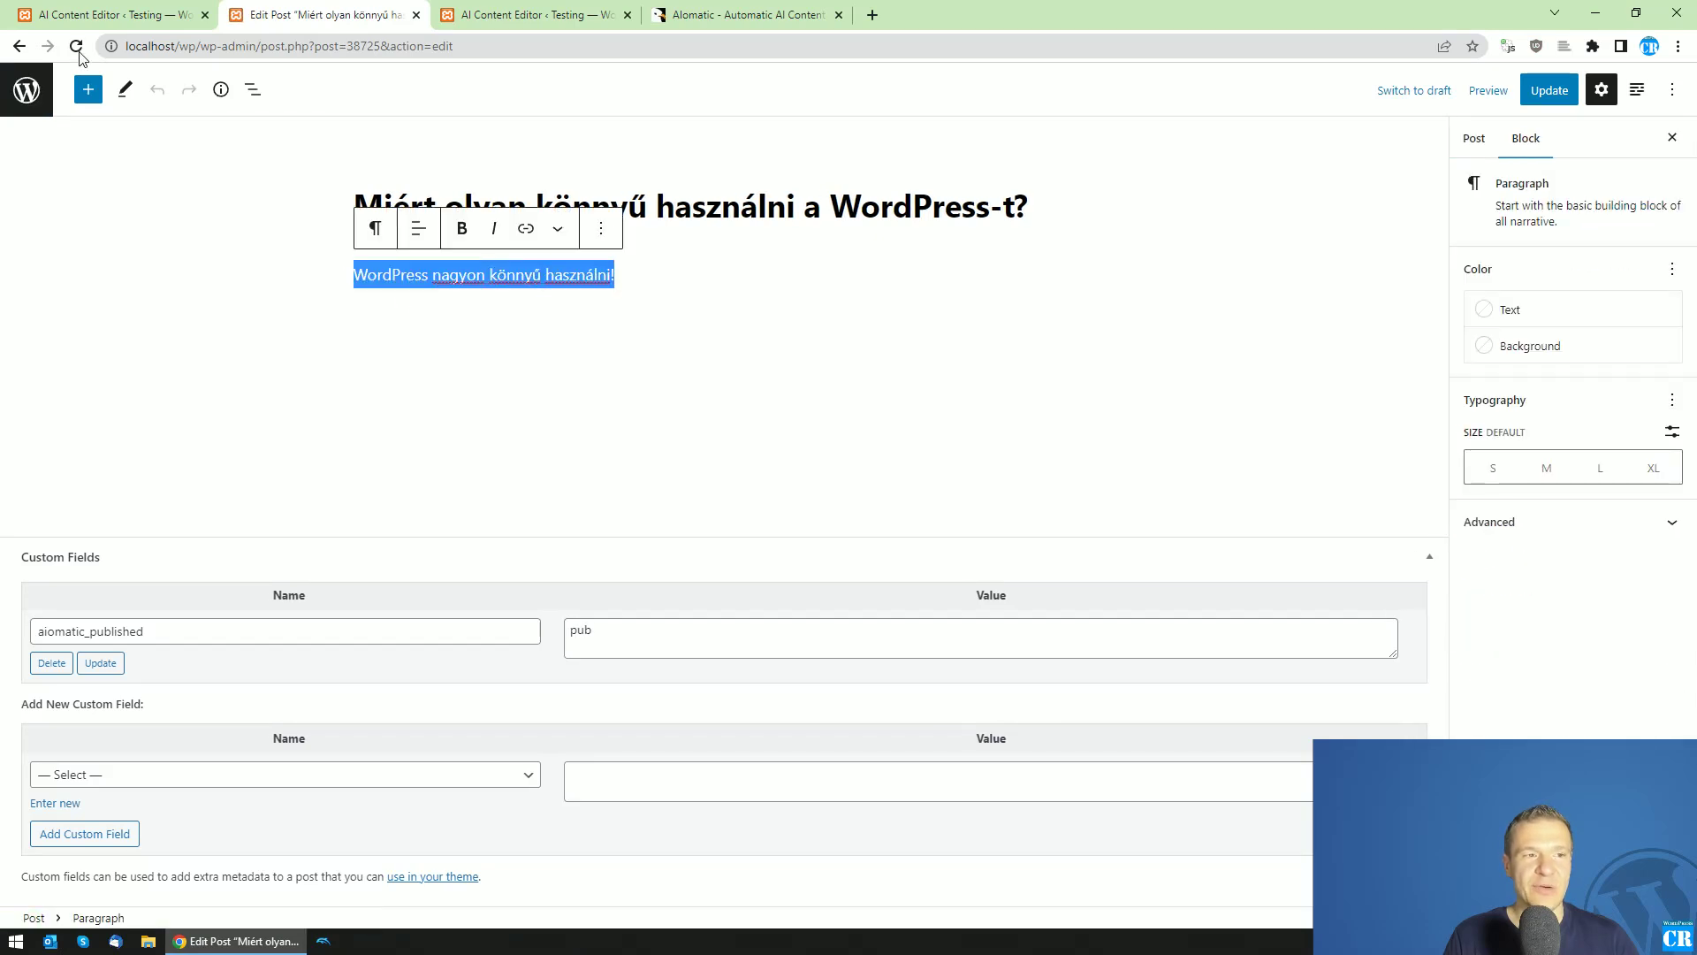
click(20, 46)
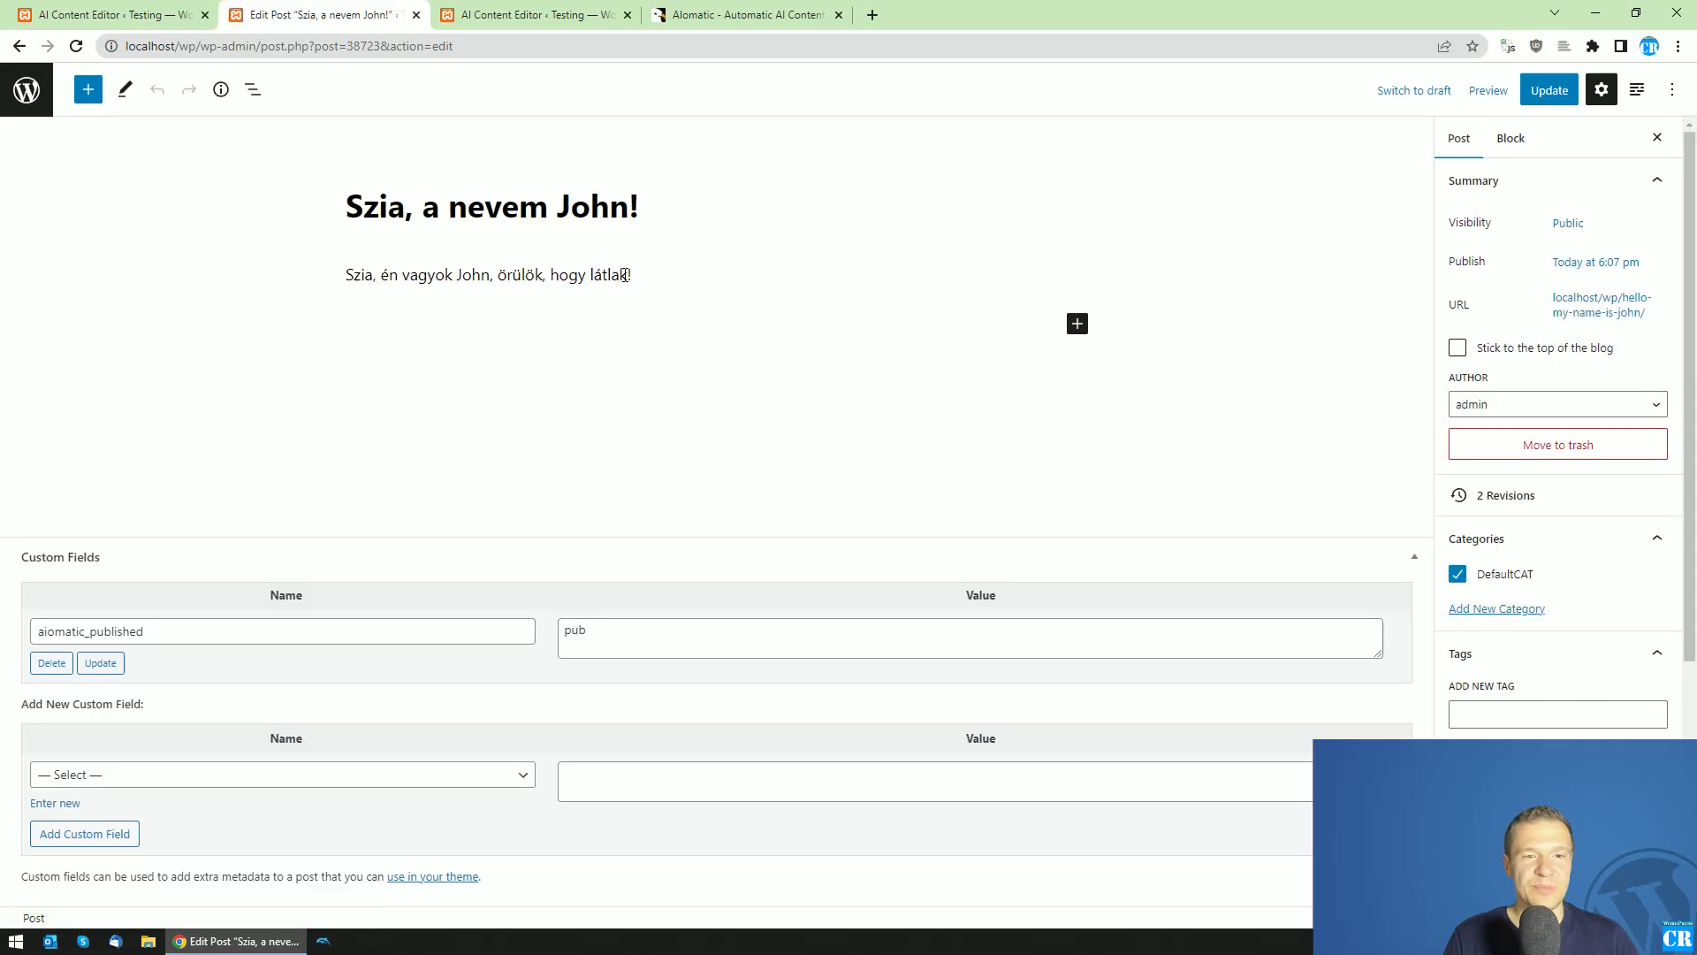
click(19, 46)
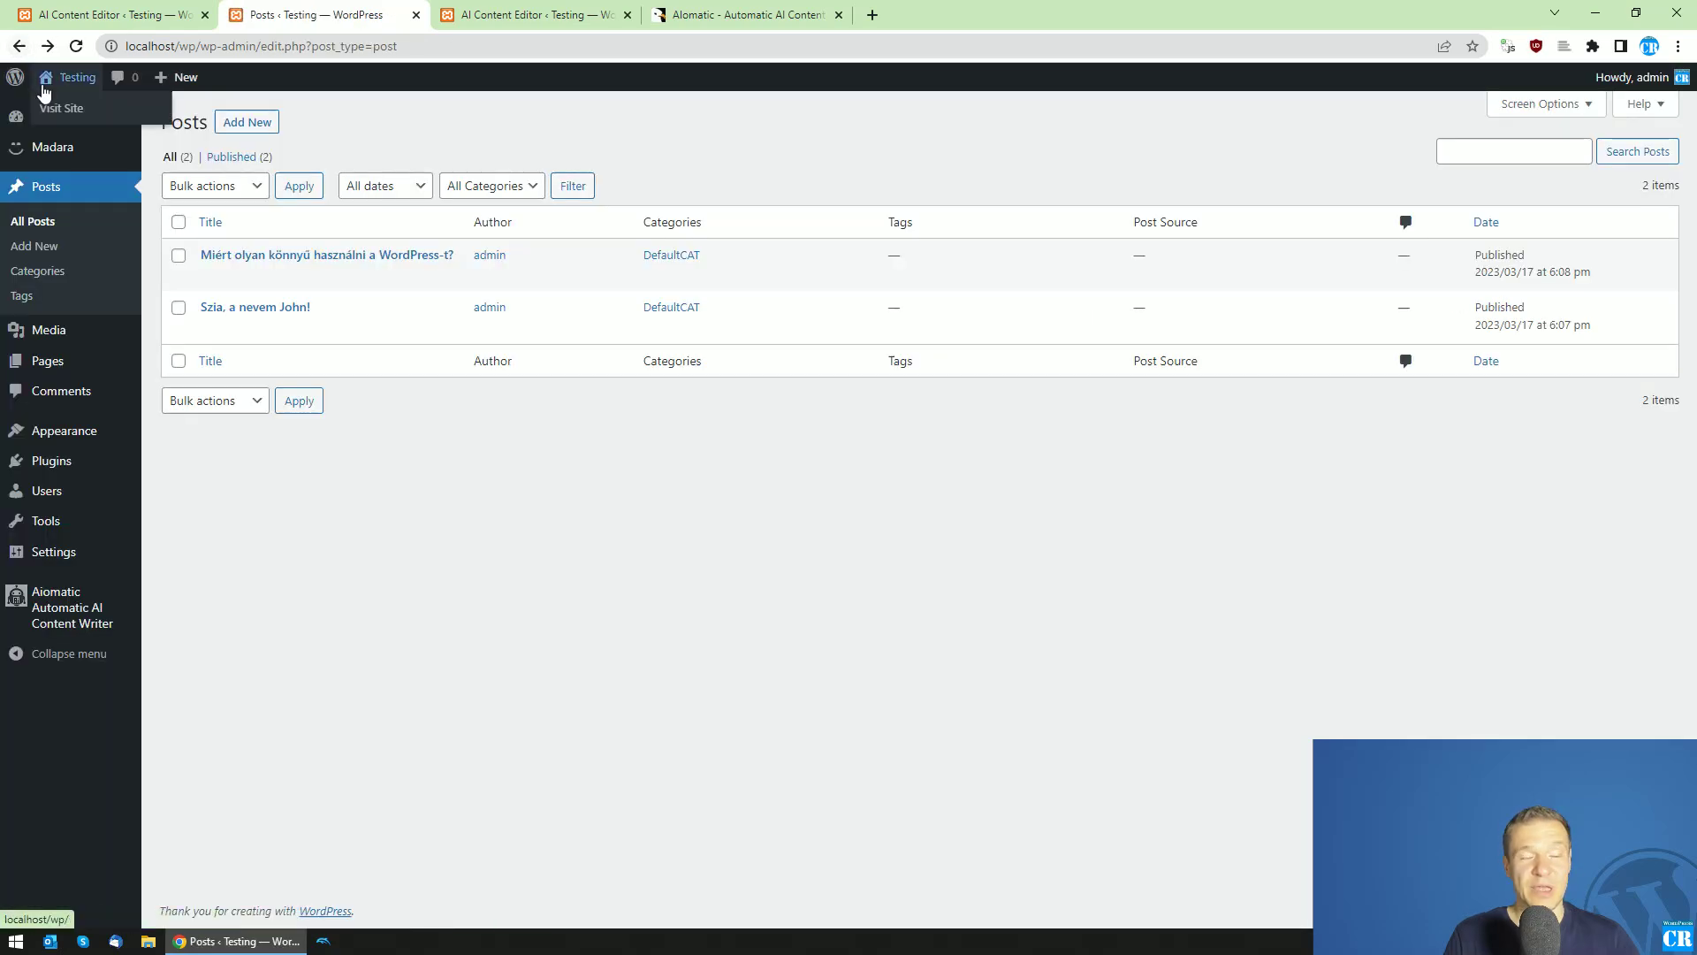
click(588, 11)
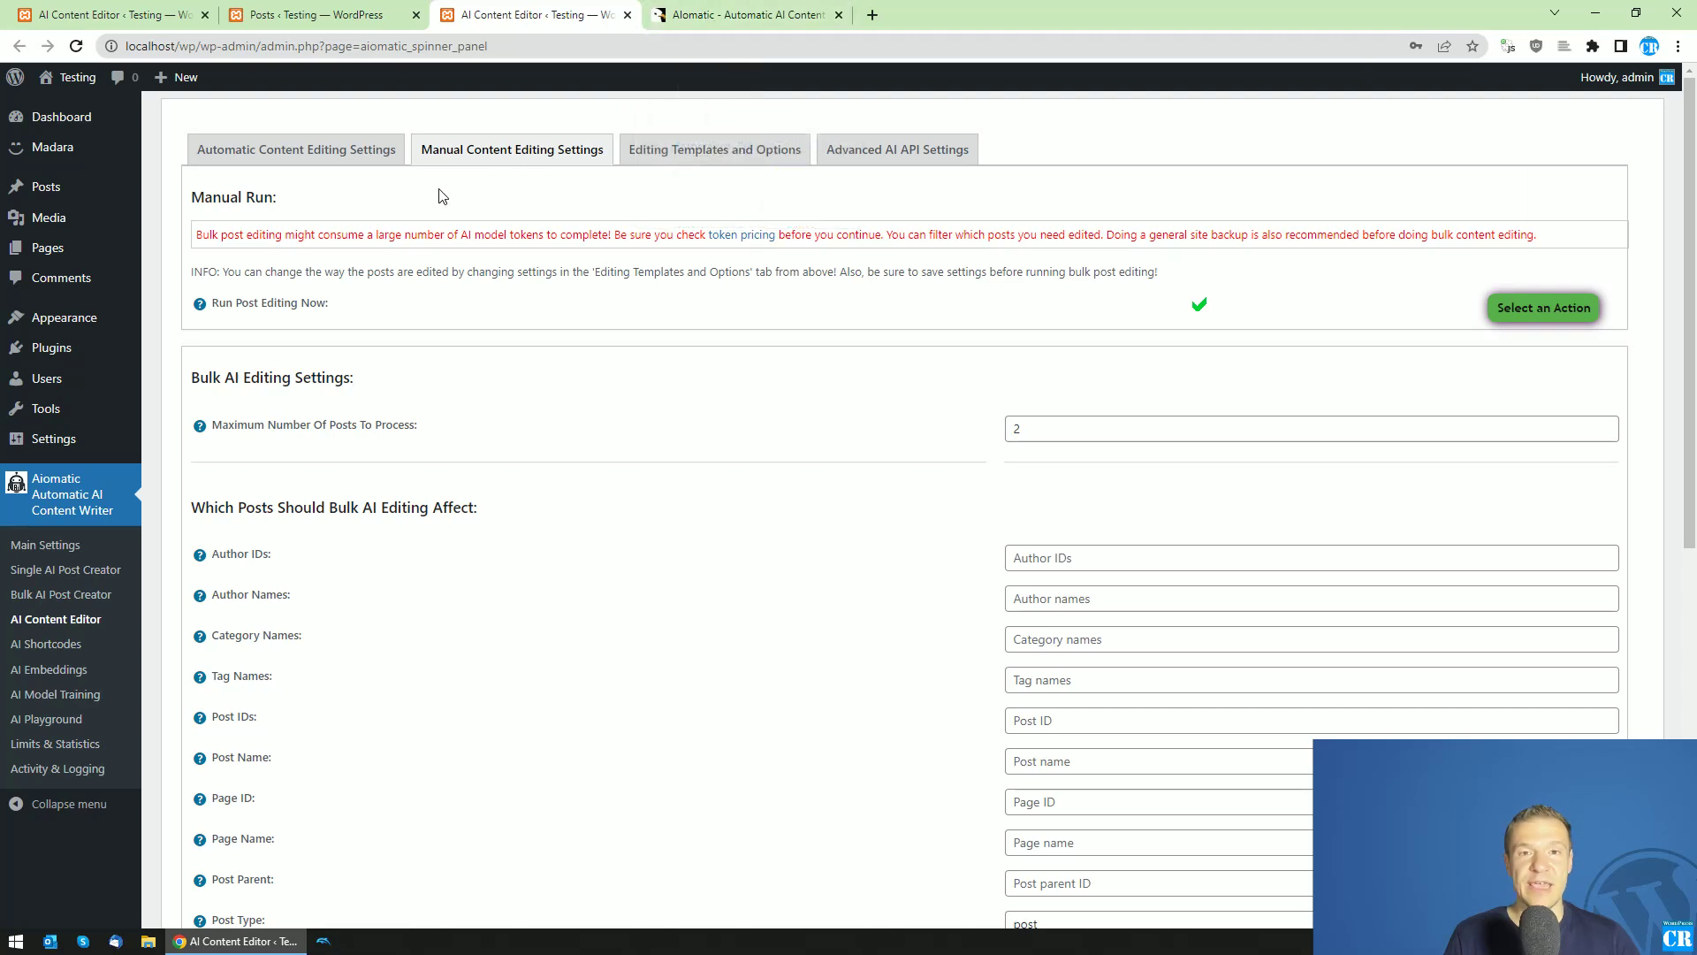
Step: Review the AI Content Editor filter fields, highlighting the Post Type label and its 'post' value
scroll(442, 197, down, 4)
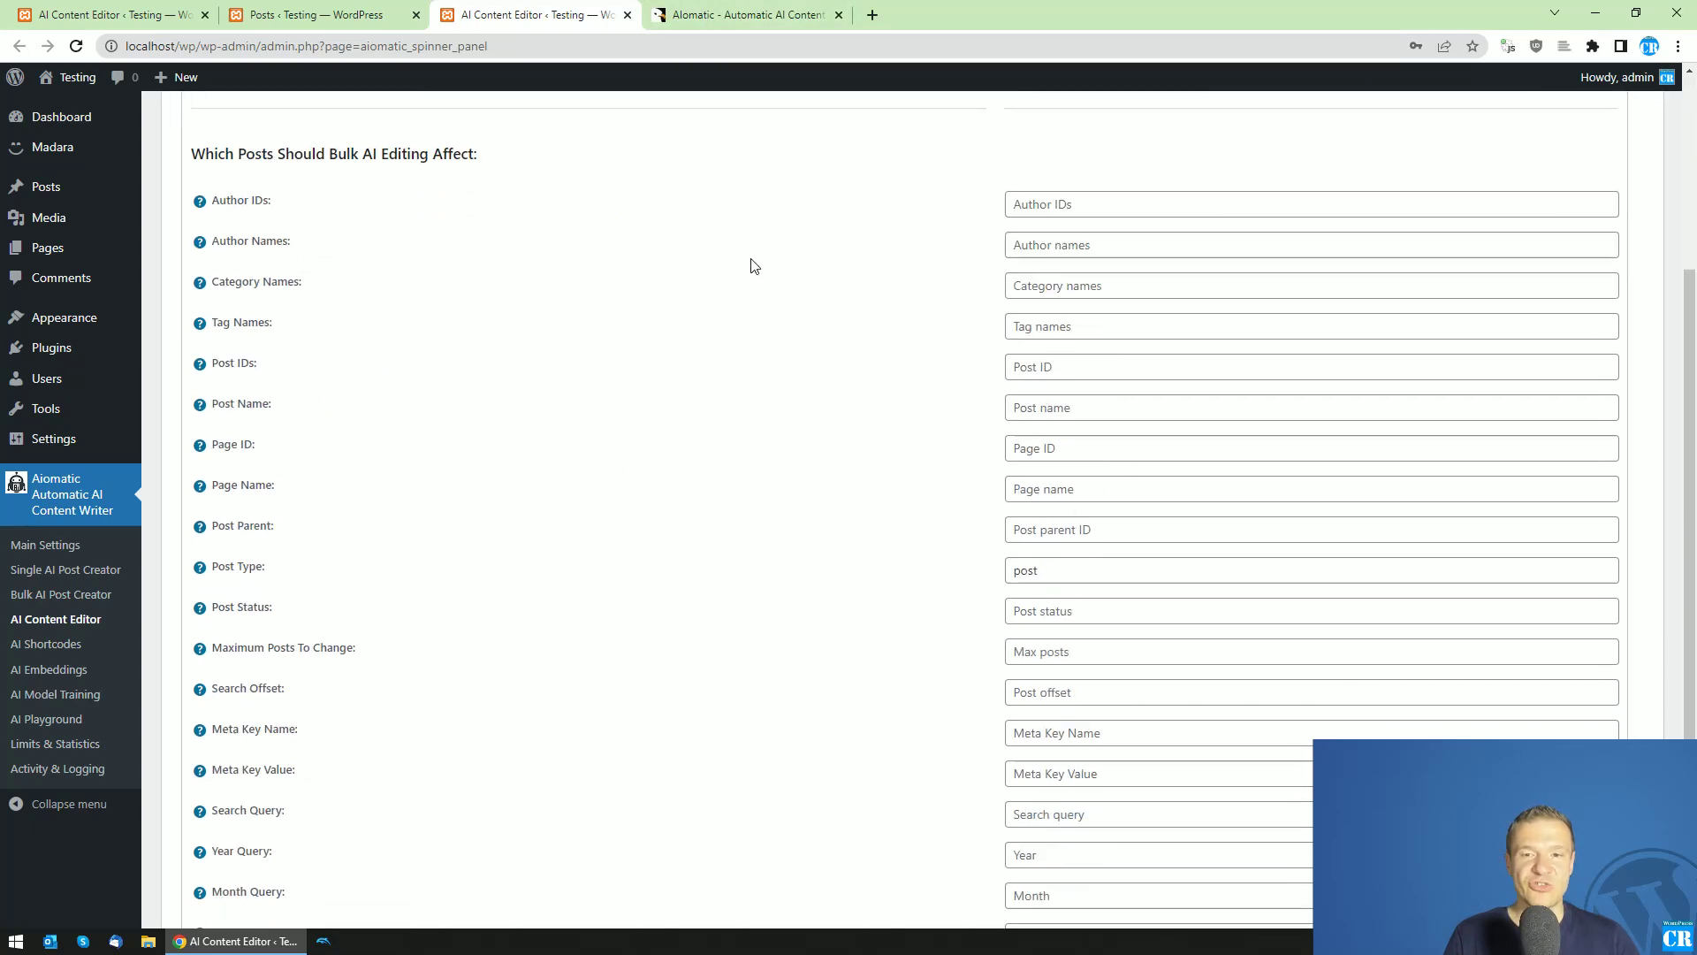
drag(217, 154, 474, 156)
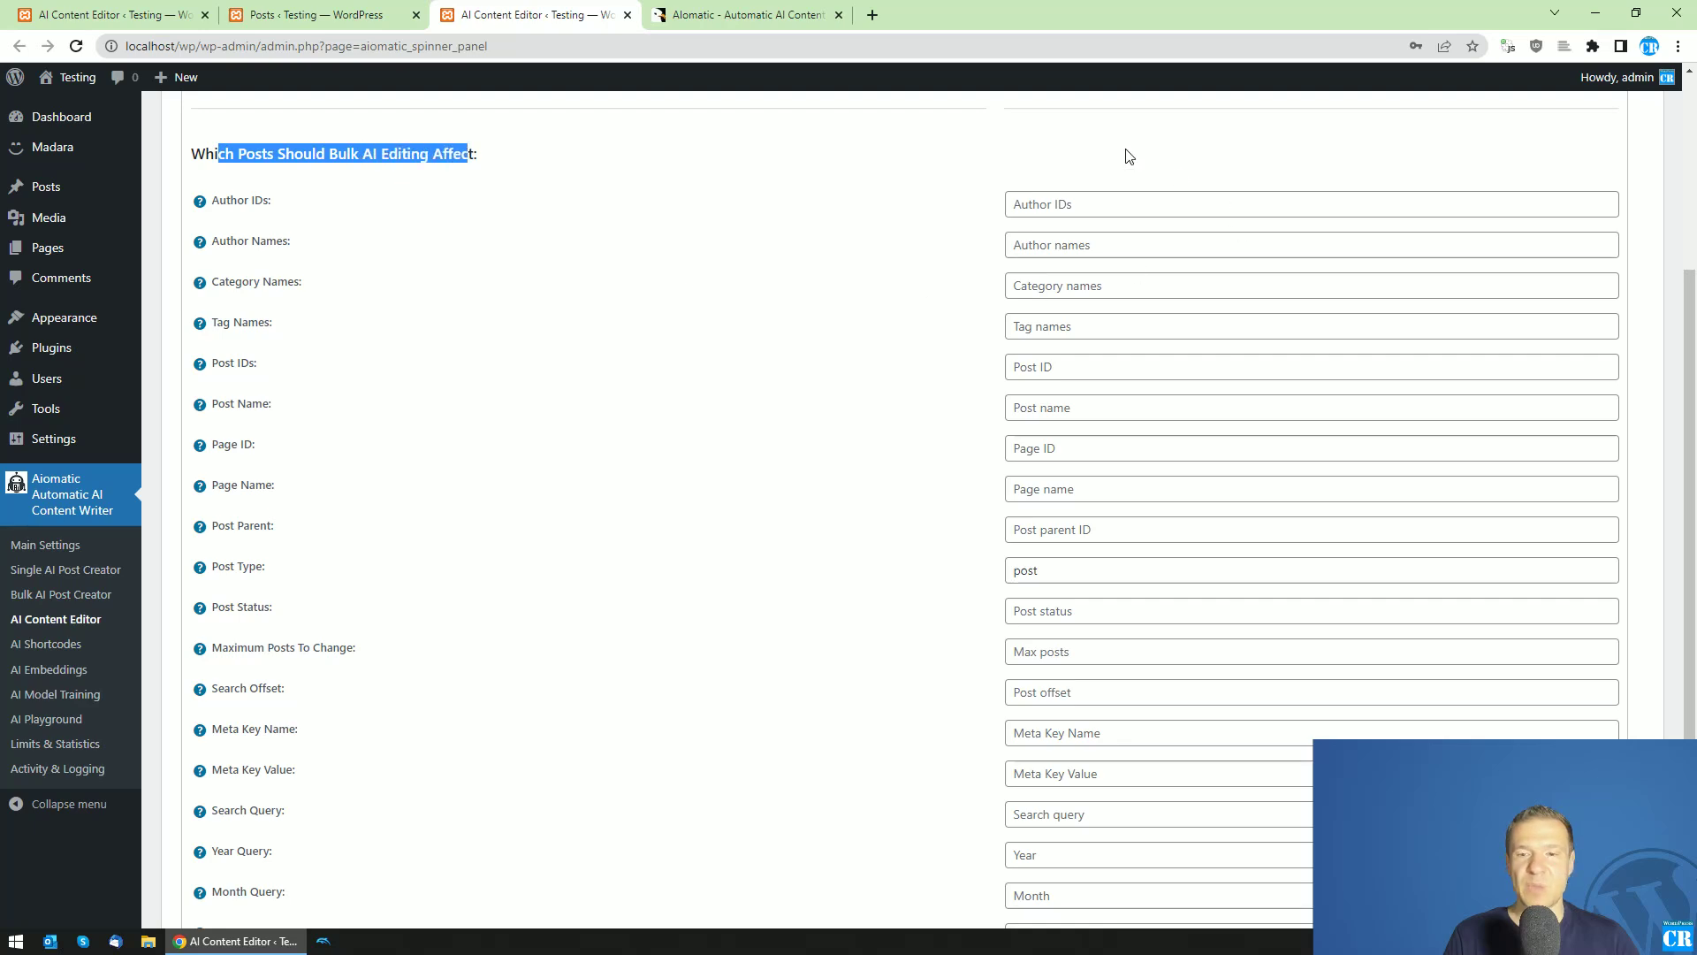
scroll(981, 442, down, 4)
scroll(1105, 459, up, 6)
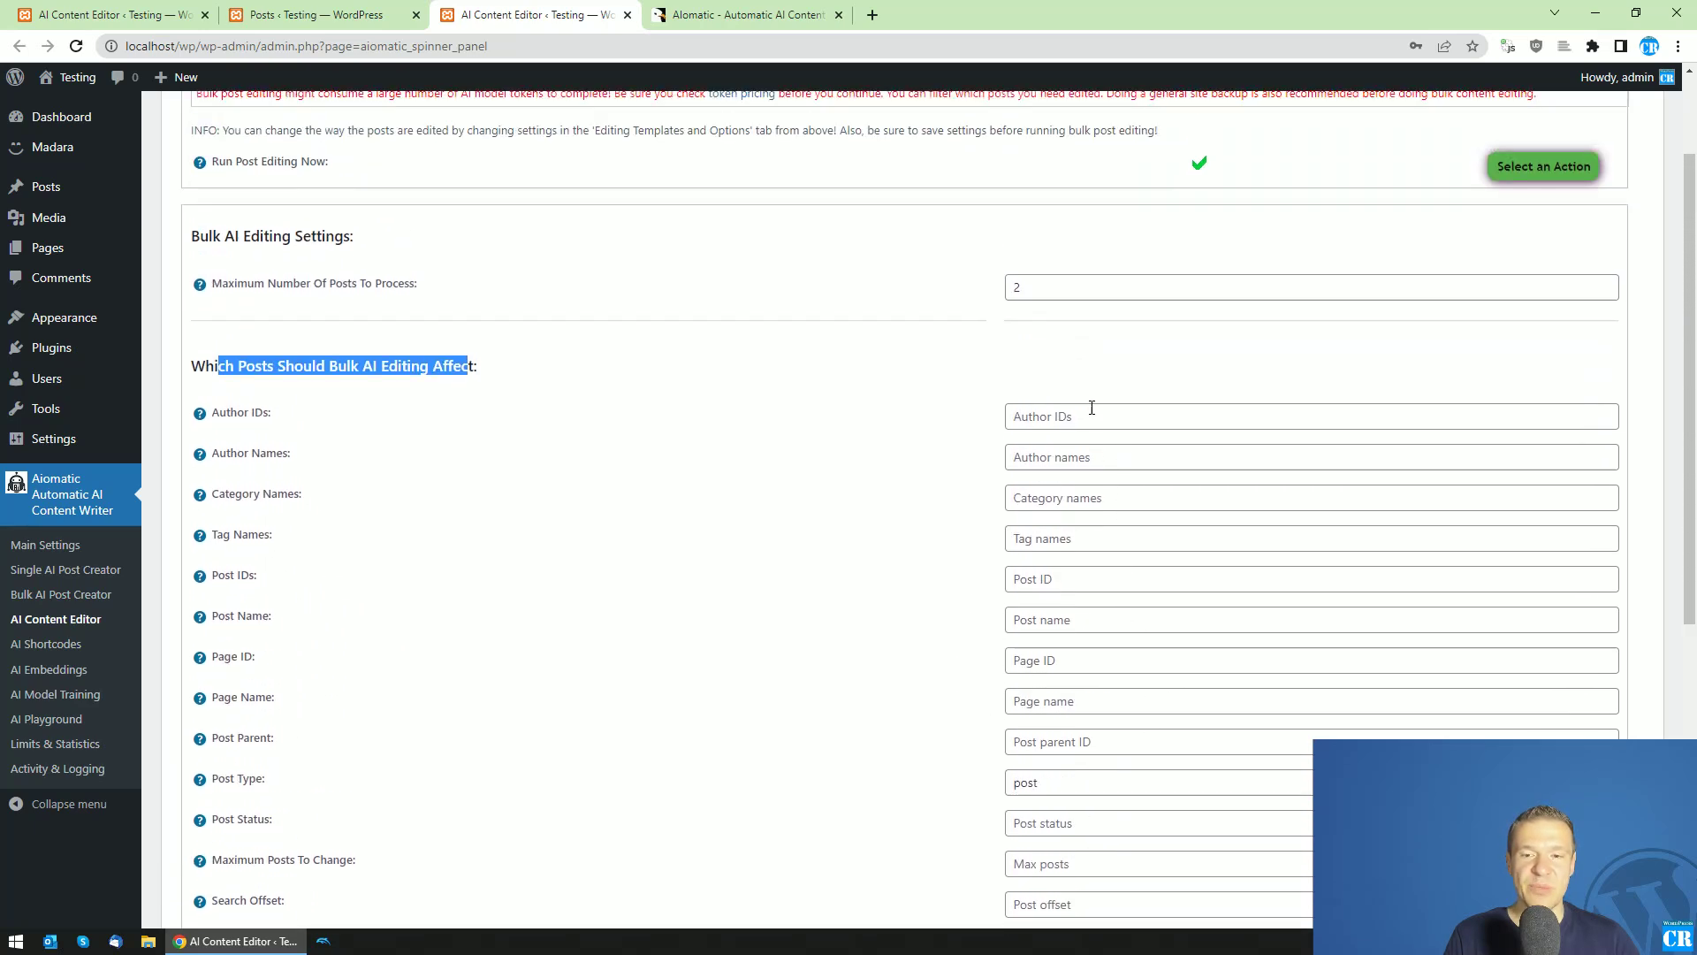
scroll(1090, 403, down, 2)
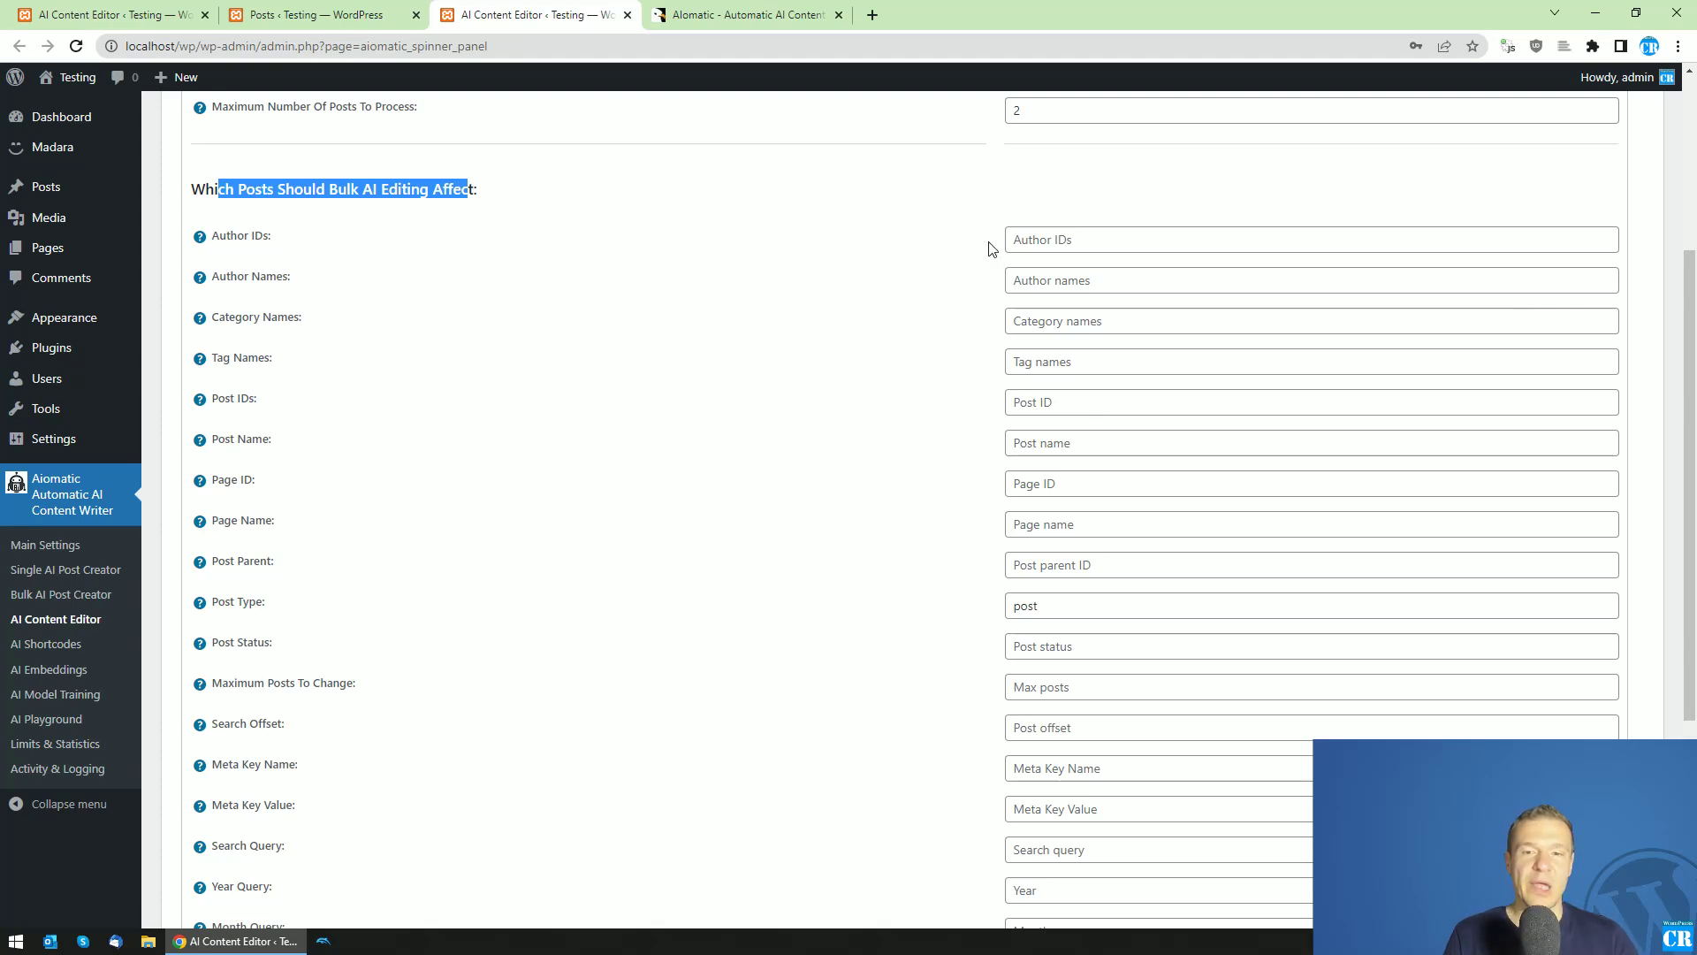
click(938, 325)
scroll(935, 378, down, 1)
scroll(935, 378, down, 2)
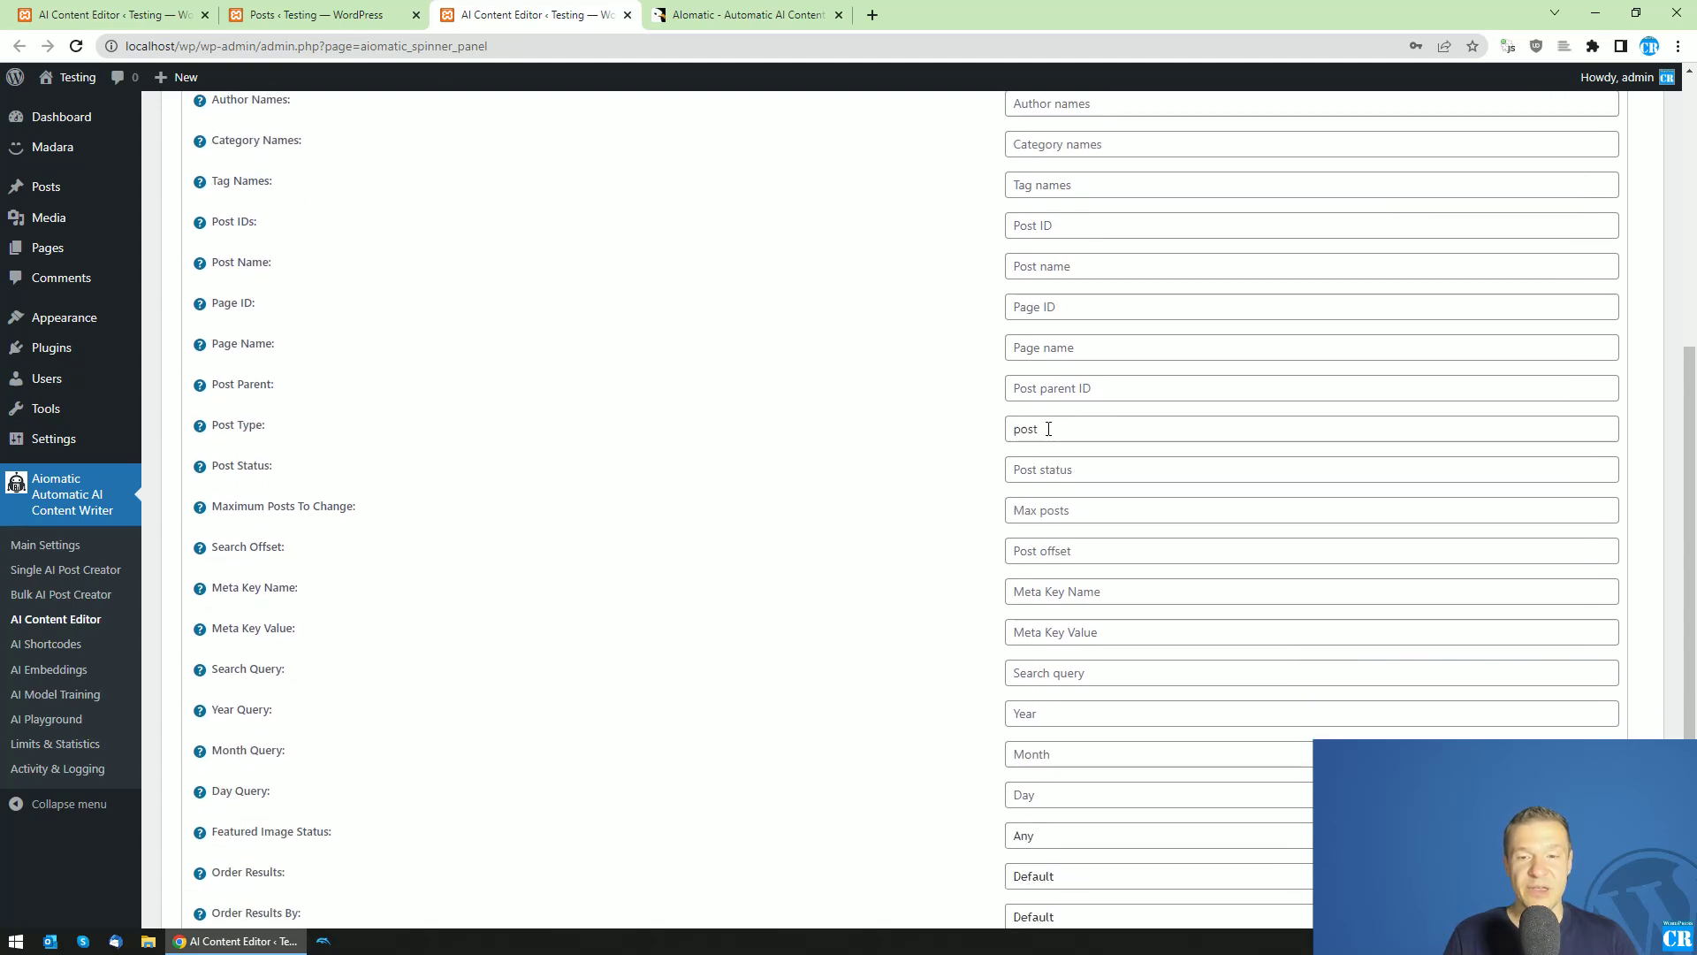
drag(1043, 429, 989, 426)
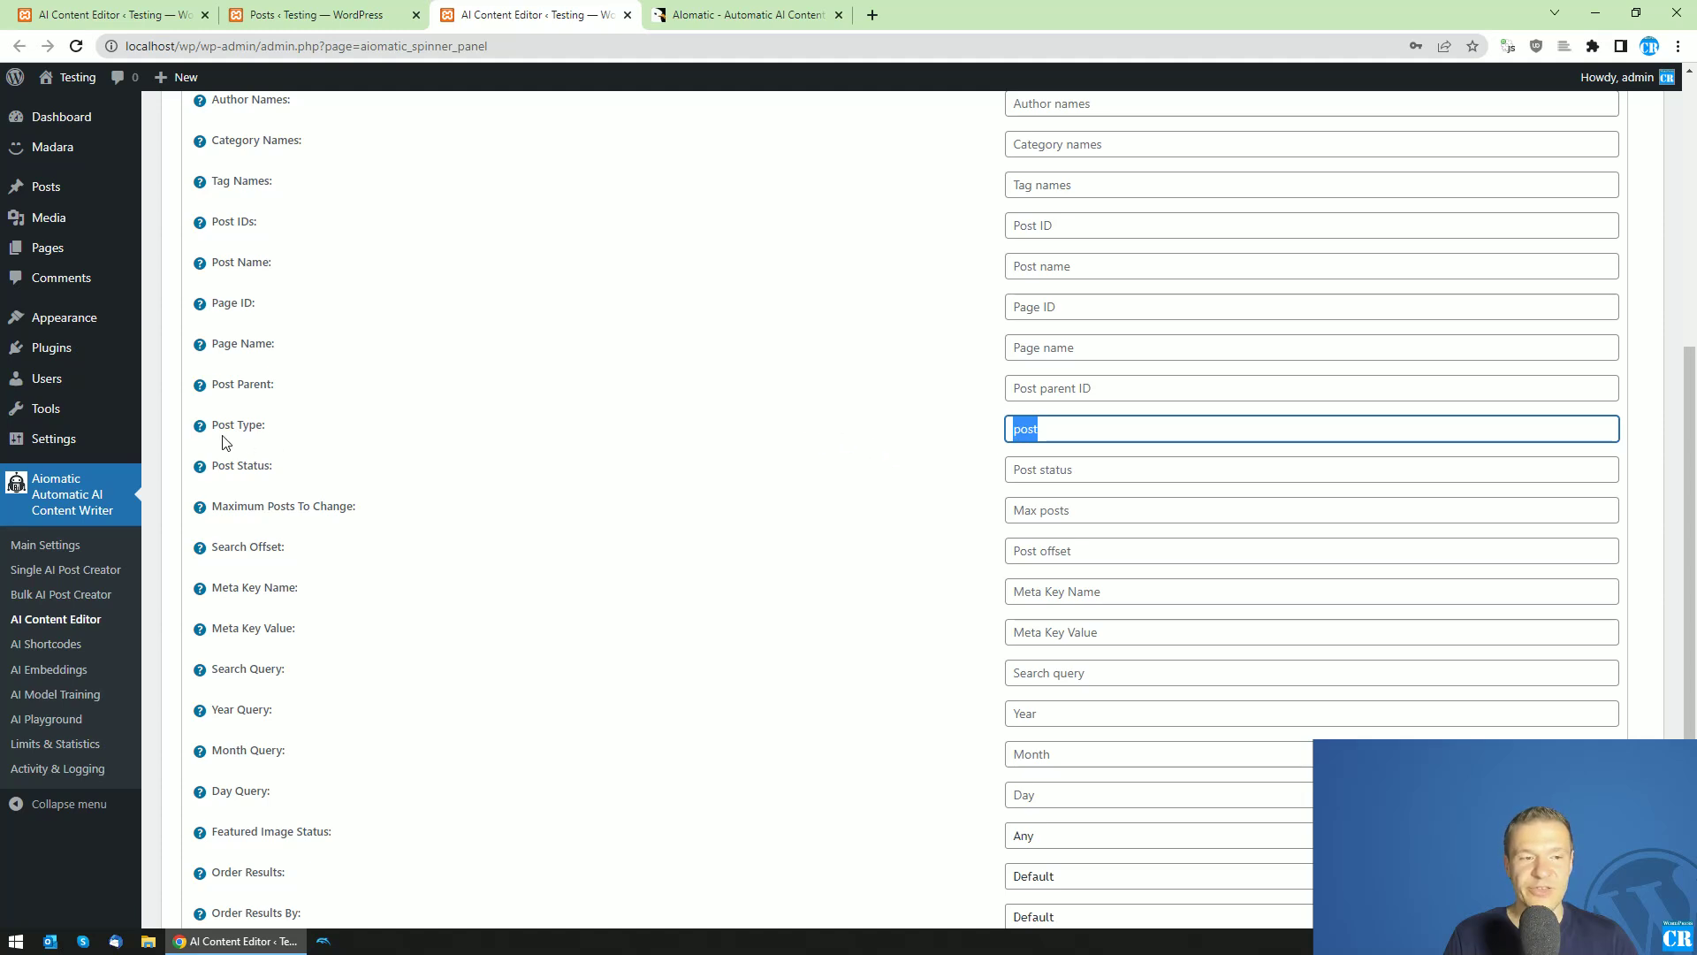
drag(213, 425, 264, 426)
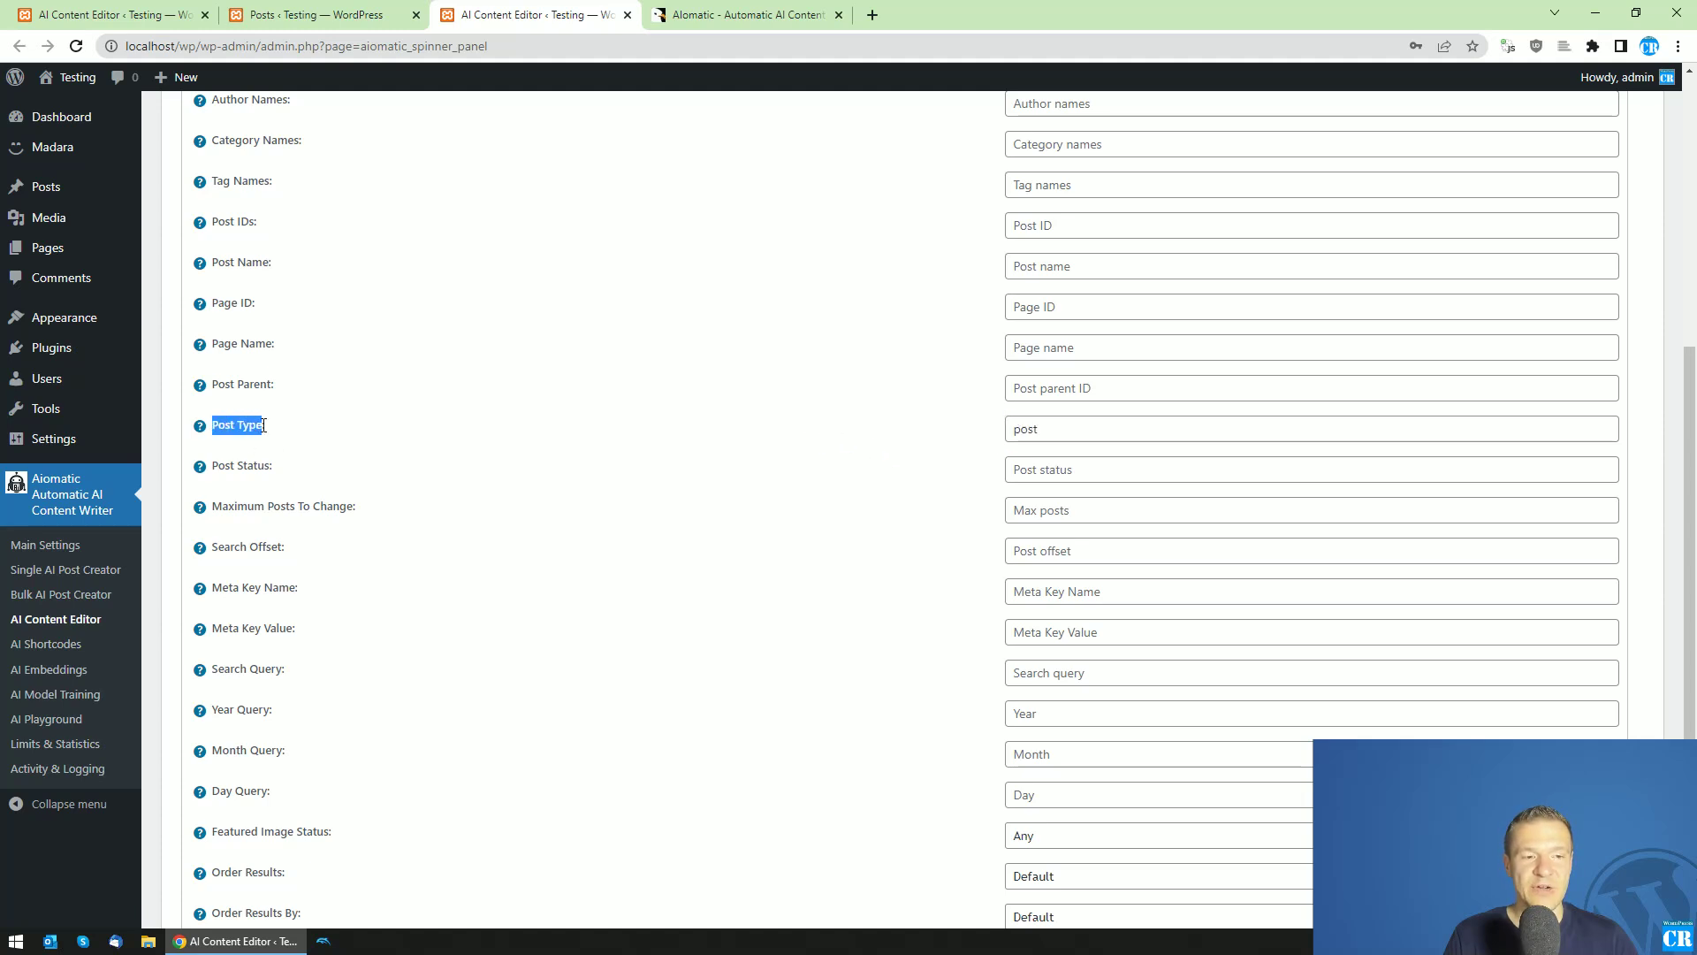
double_click(1041, 434)
Step: Return to the top of the settings and bring up the CodeCanyon Aiomatic product page tab
scroll(920, 468, up, 2)
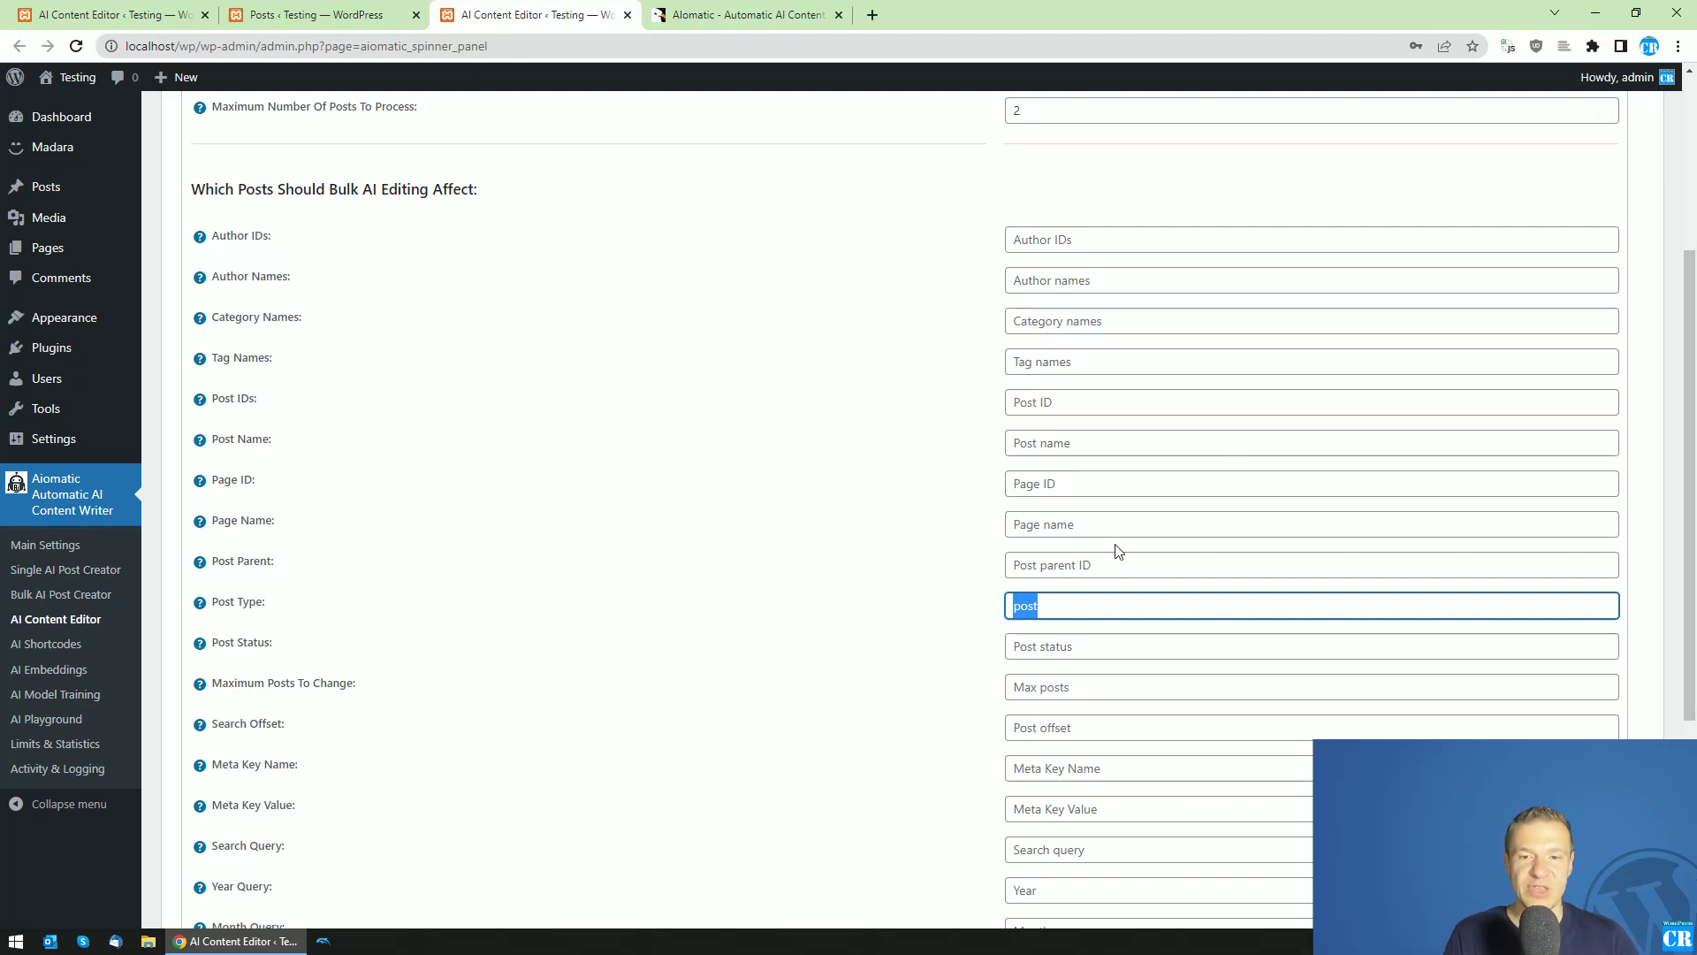
scroll(828, 552, up, 5)
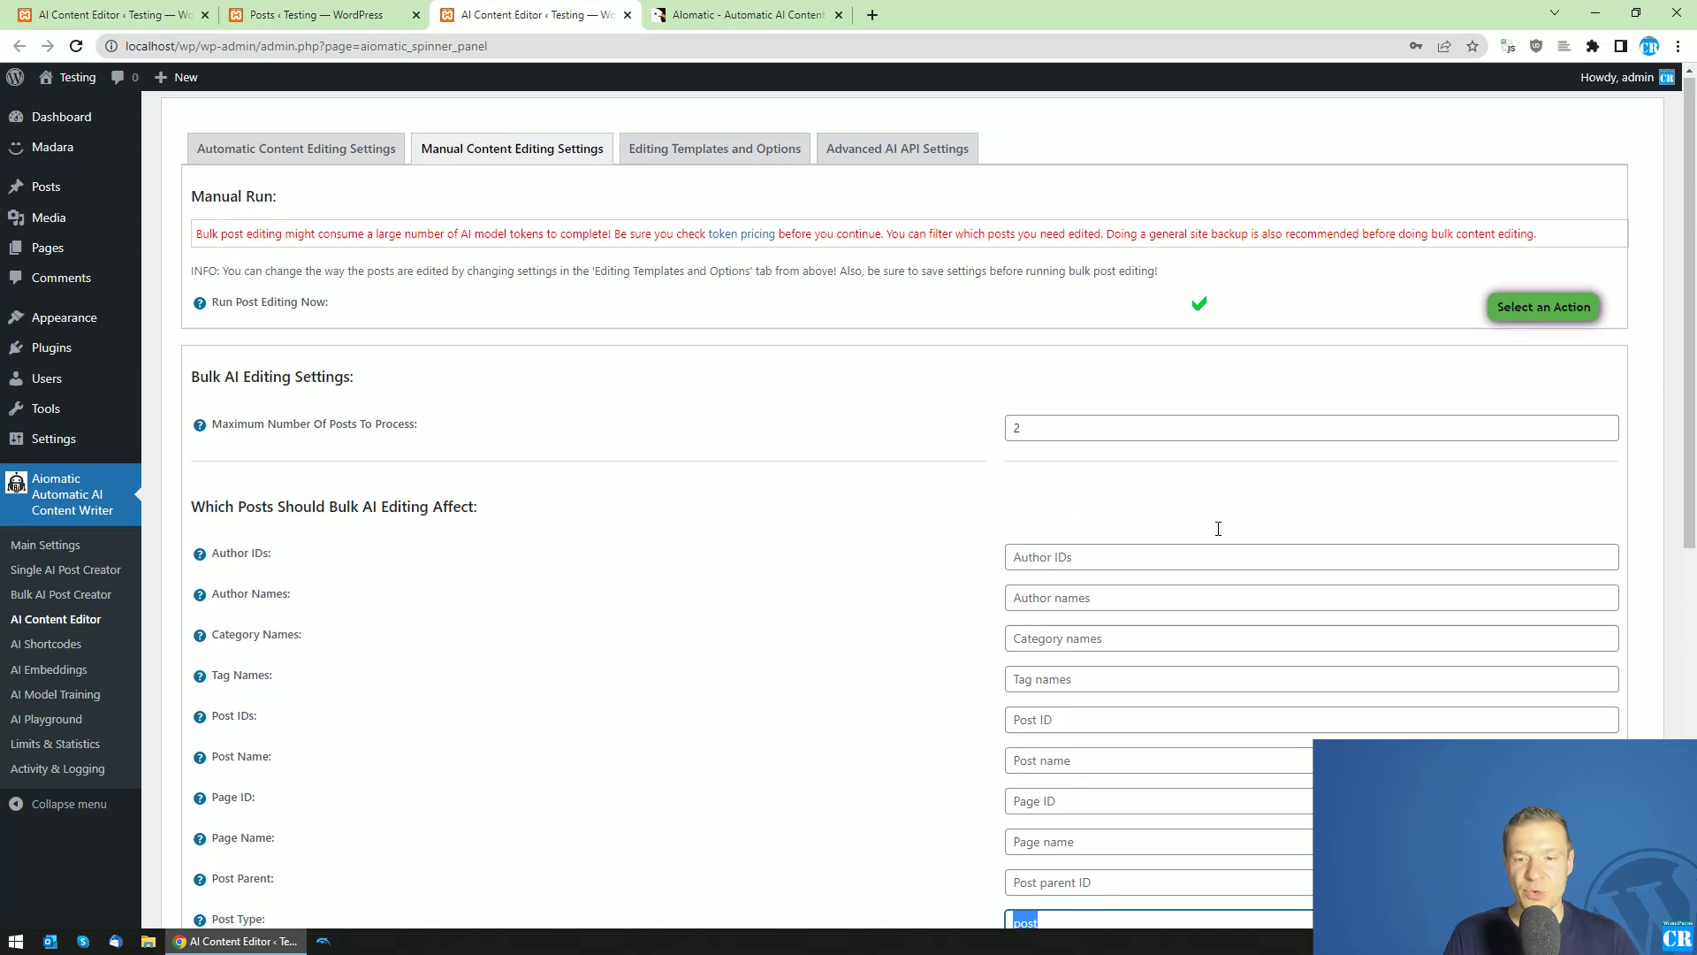
scroll(1079, 834, down, 5)
click(1022, 700)
scroll(841, 636, up, 4)
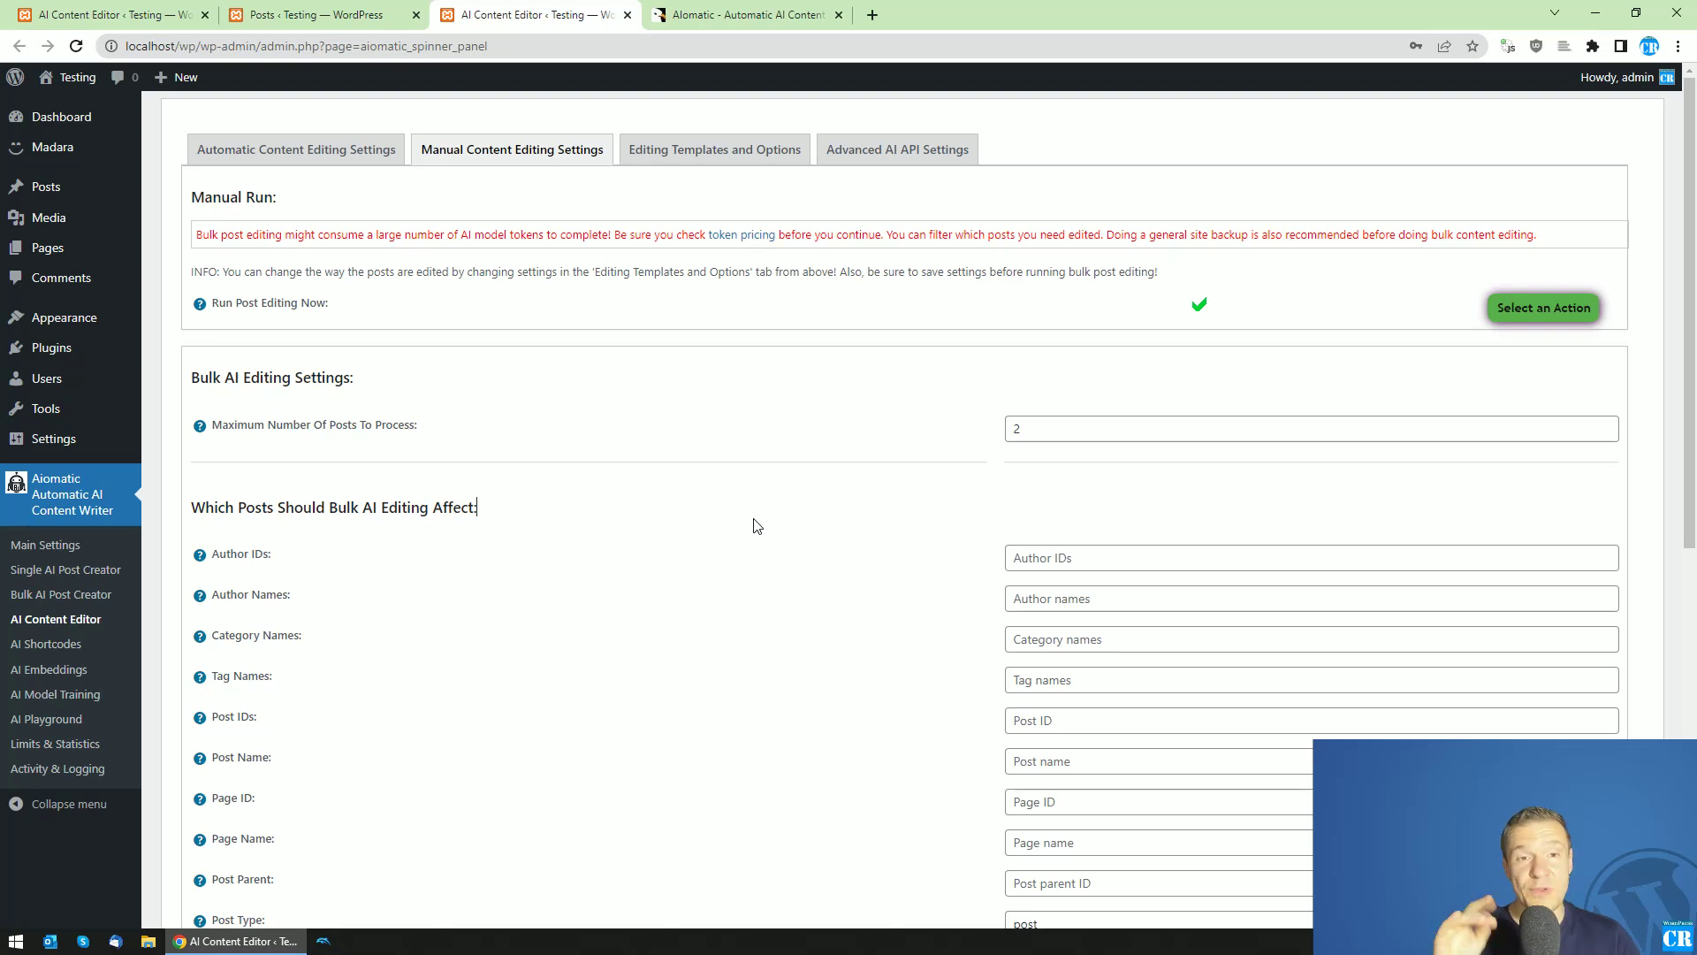
click(760, 12)
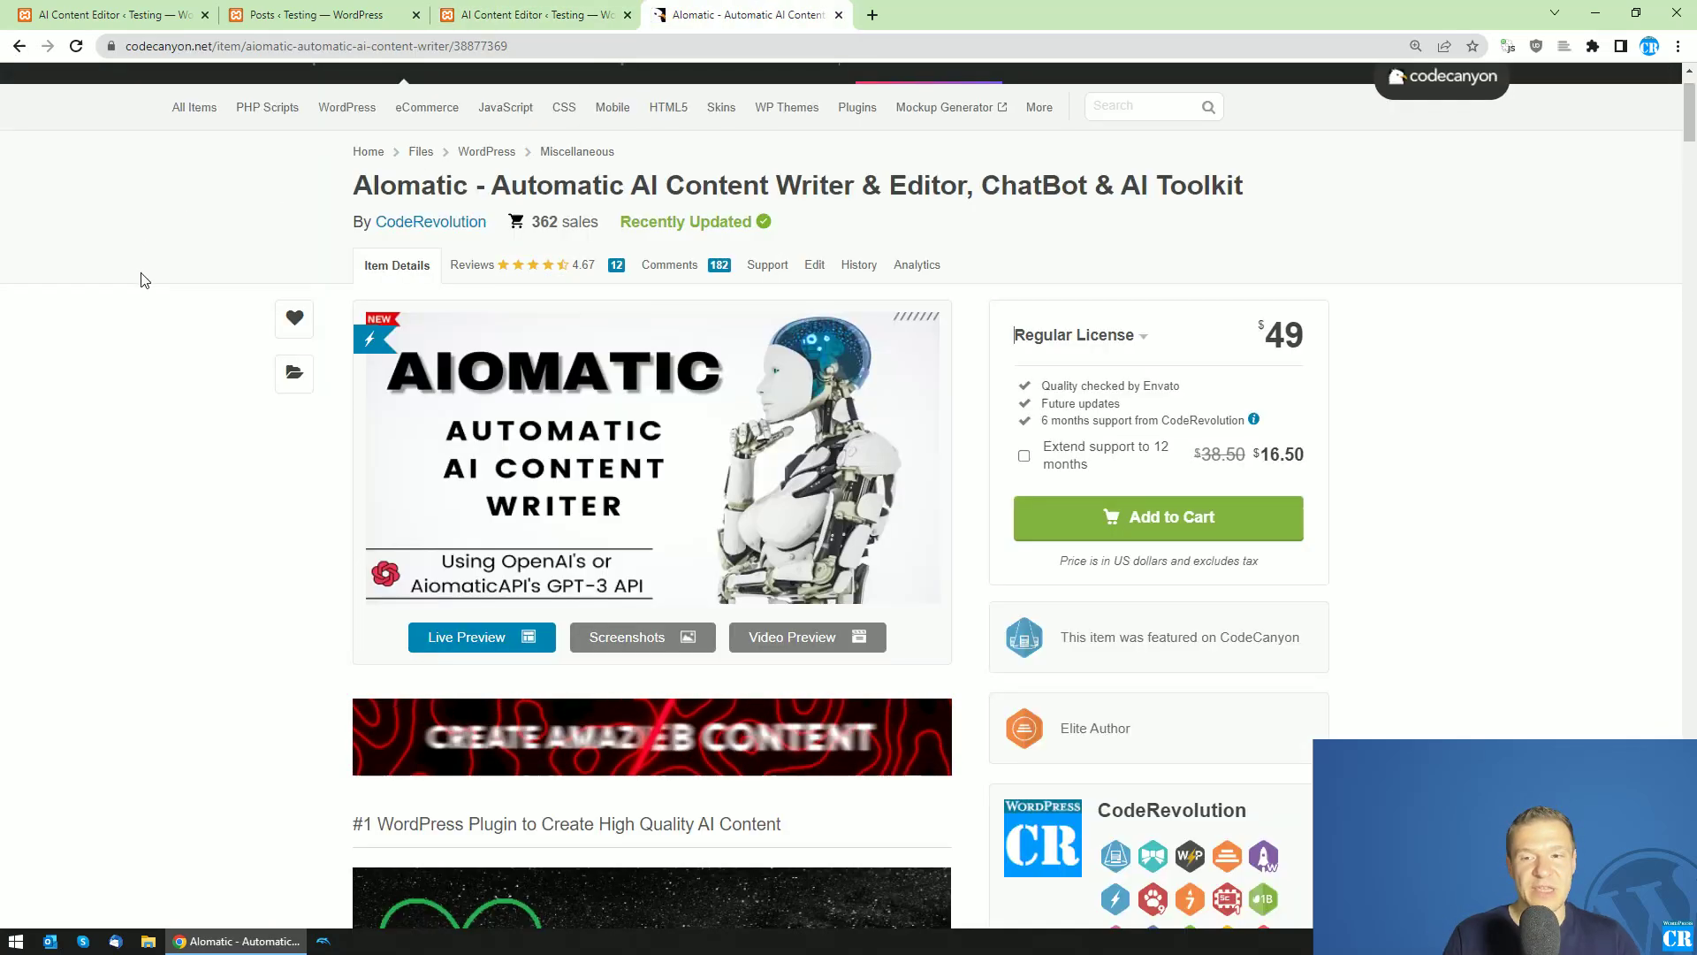